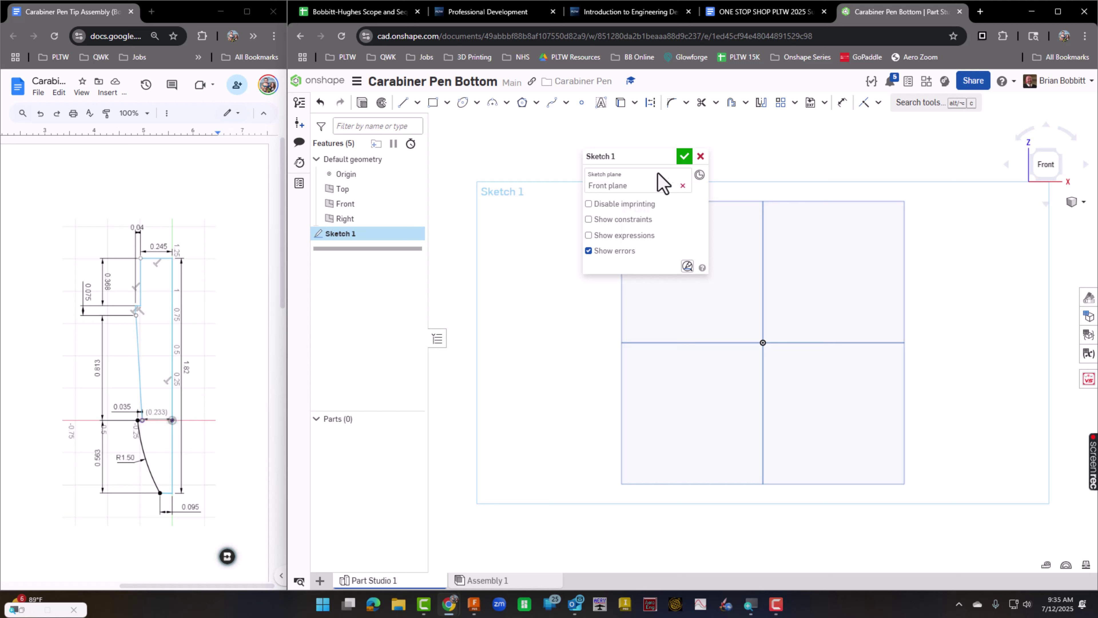
Draw a vertical line 1.82 in long upward from the origin in the Front plane sketch.
drag(648, 156, 504, 135)
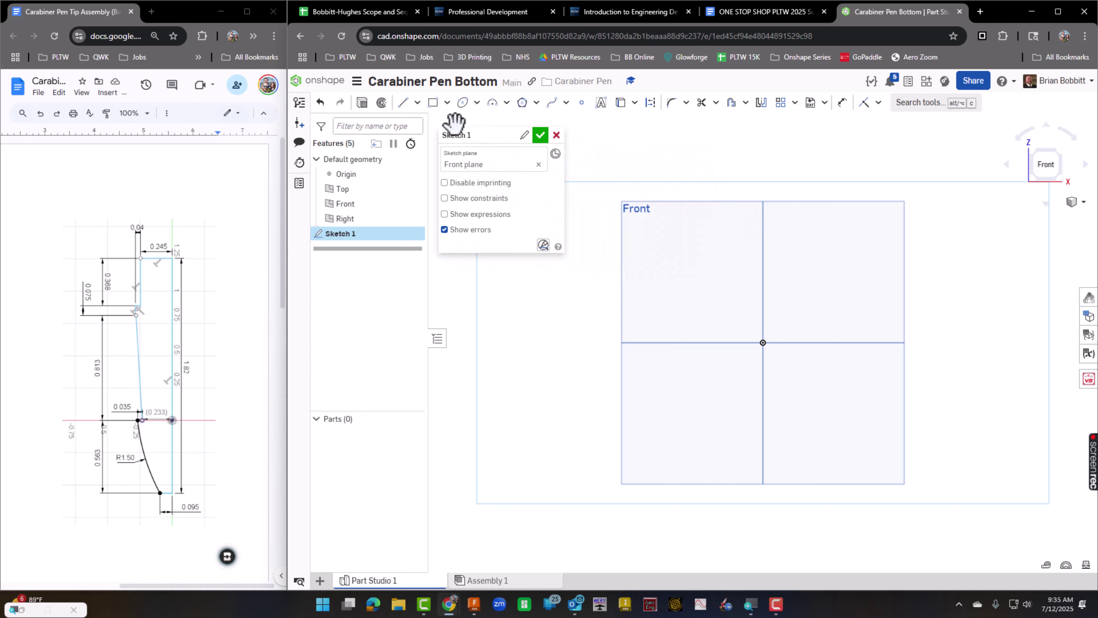
click(403, 103)
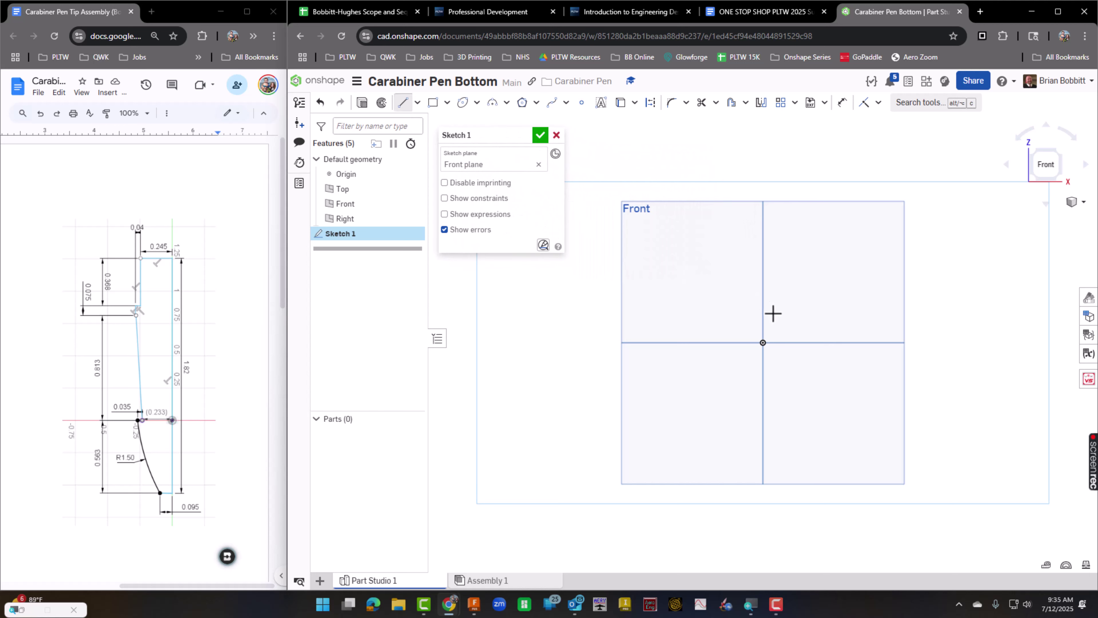
click(763, 342)
click(765, 156)
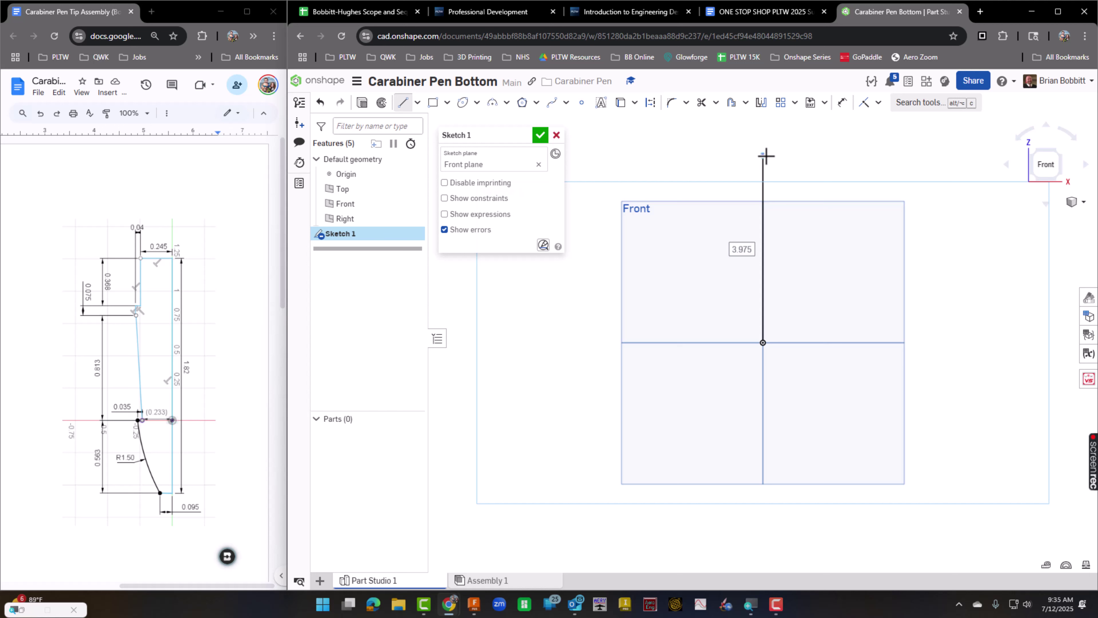
text(1.82)
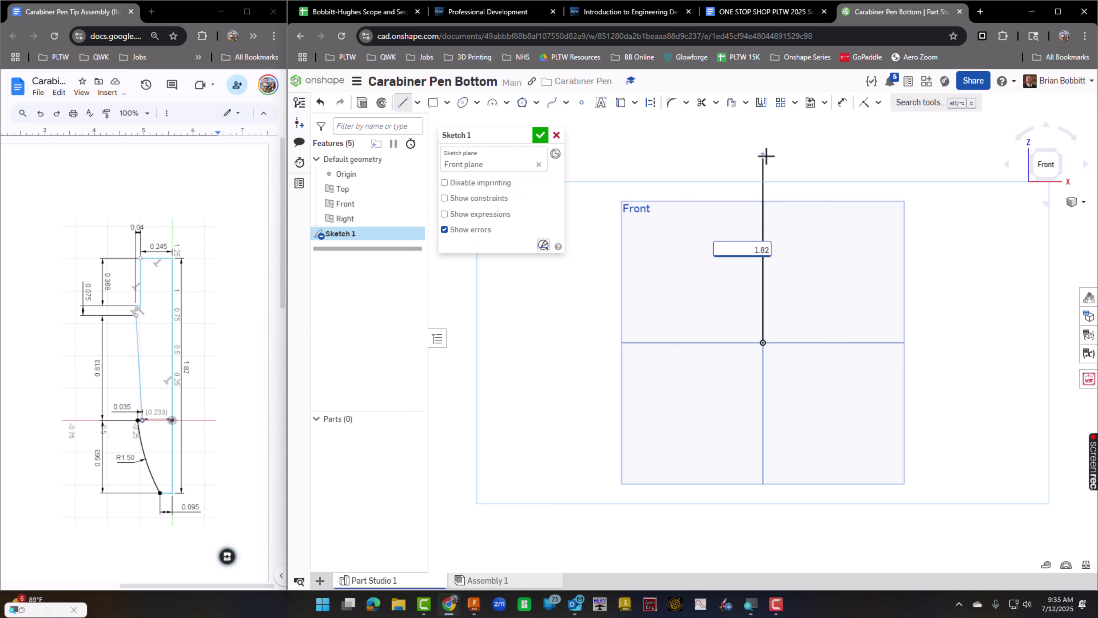
key(Return)
Draw a 0.245 in horizontal line going left from the upper end of the 1.82 in line.
click(763, 257)
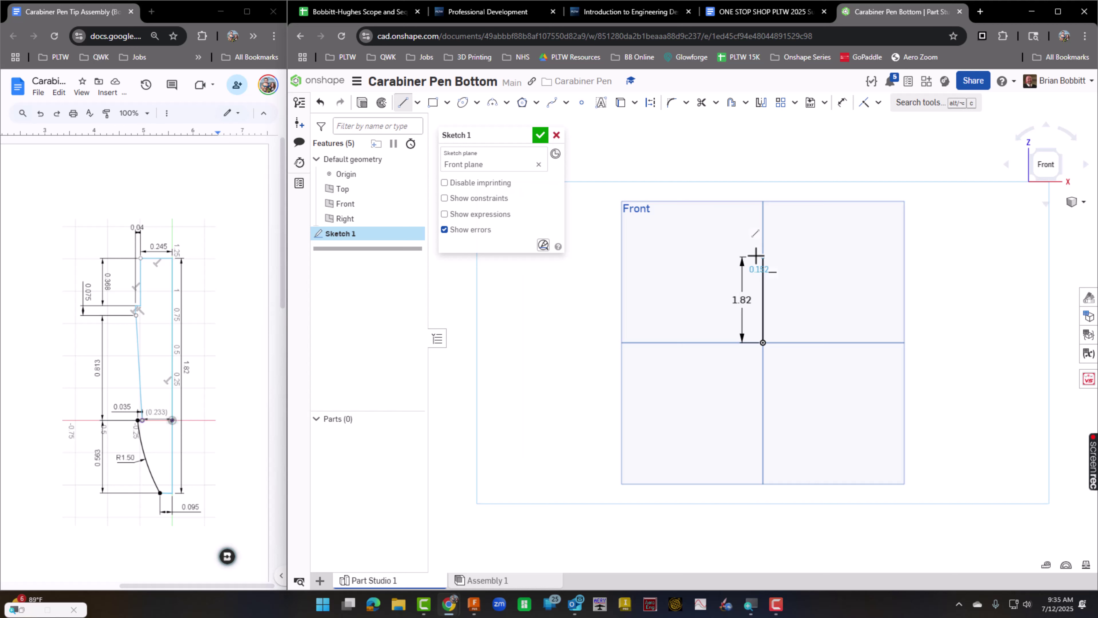
scroll(755, 256, down, 1)
scroll(755, 255, up, 5)
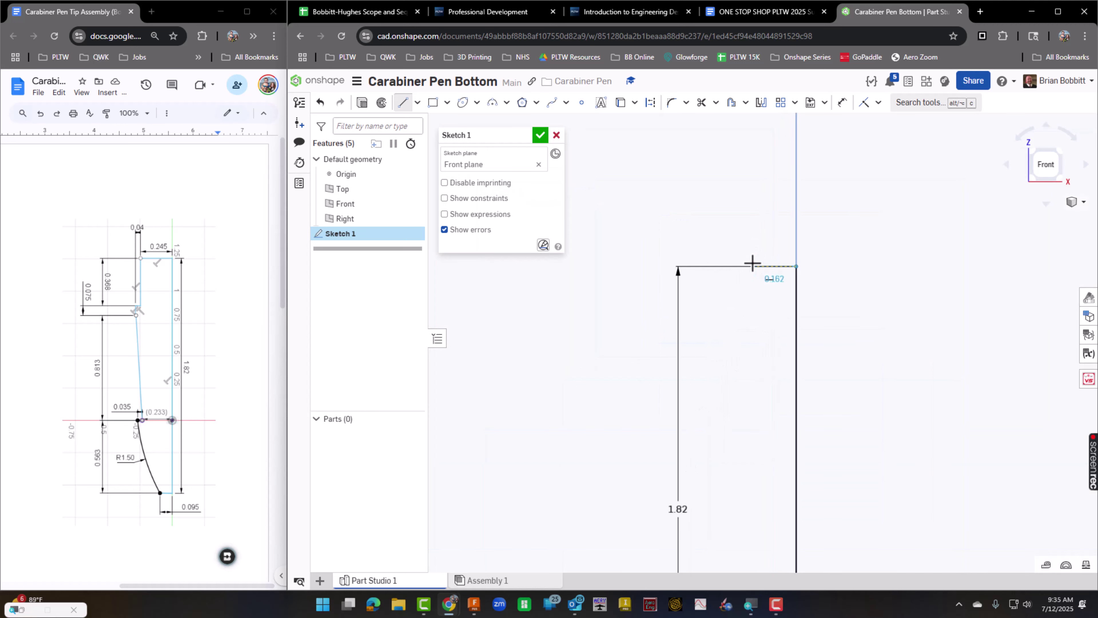
click(749, 263)
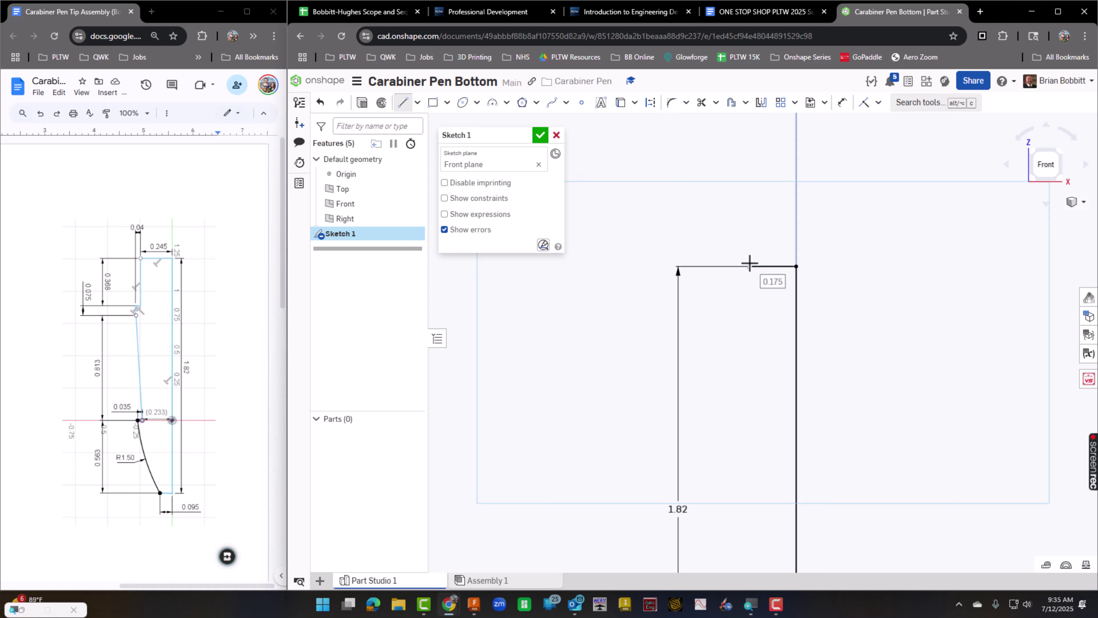
key(BackSpace)
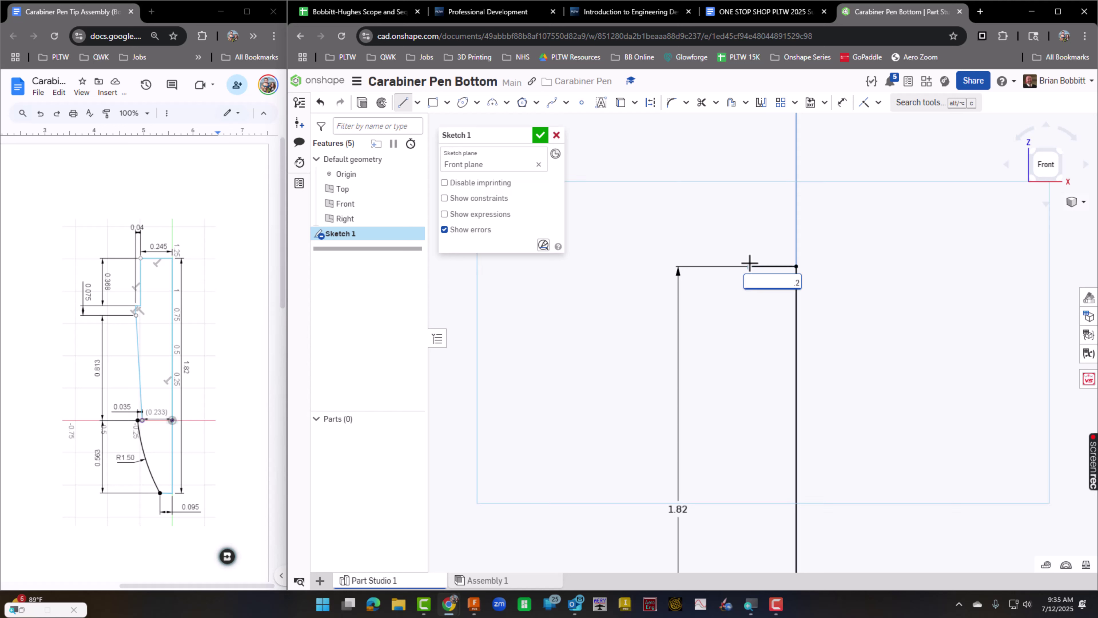
key(Return)
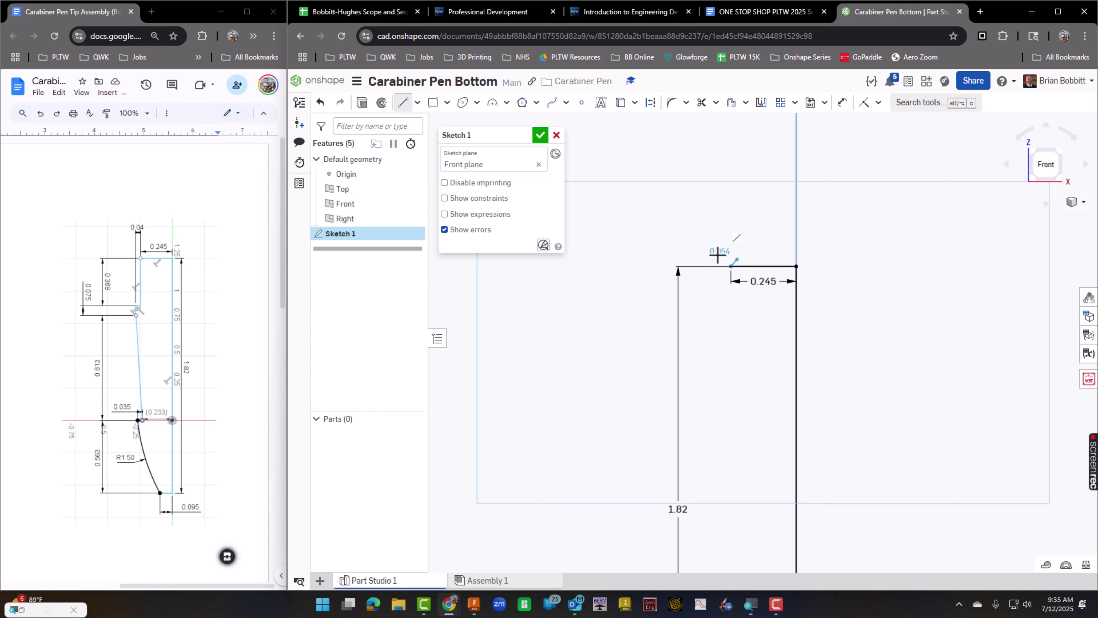
Draw a 0.368 in vertical line down from the free end of the upper horizontal line.
click(731, 266)
key(Tab)
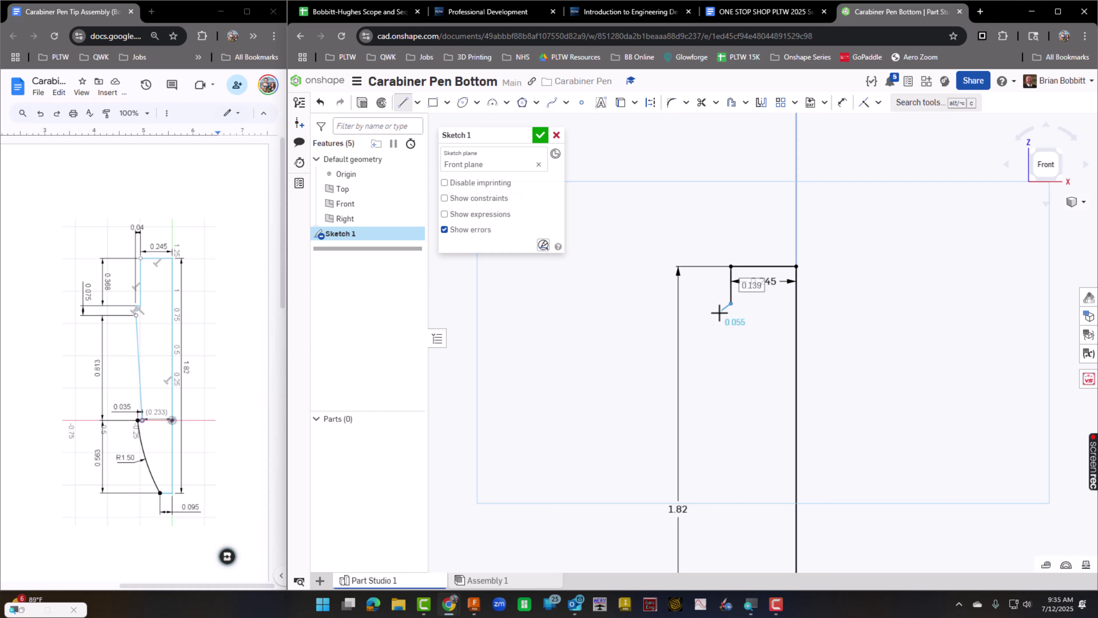
key(t)
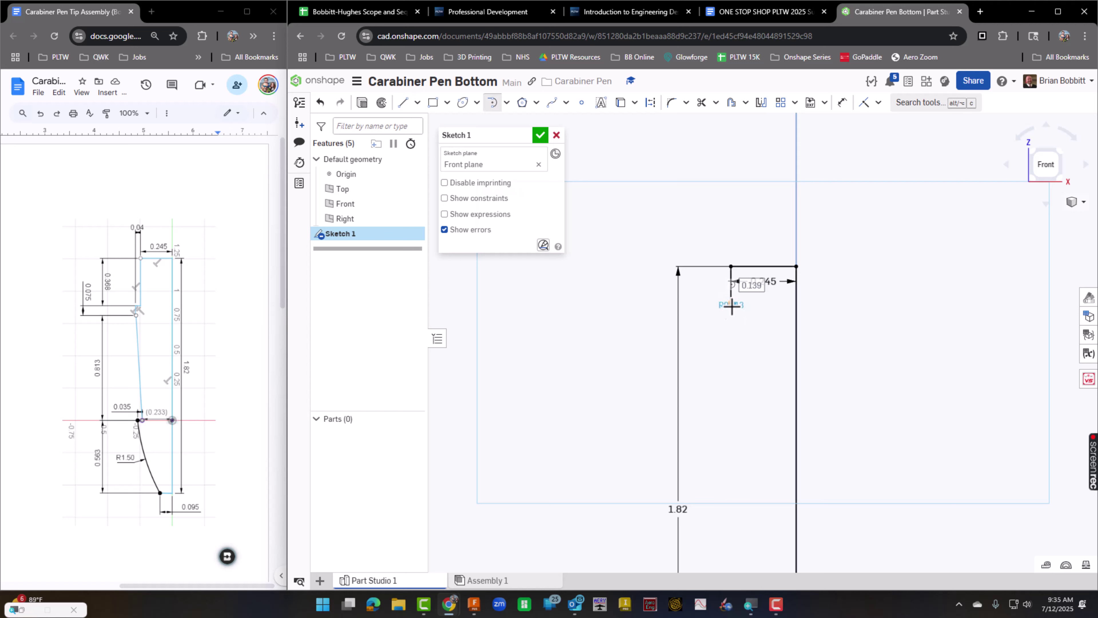
text(.368)
key(Return)
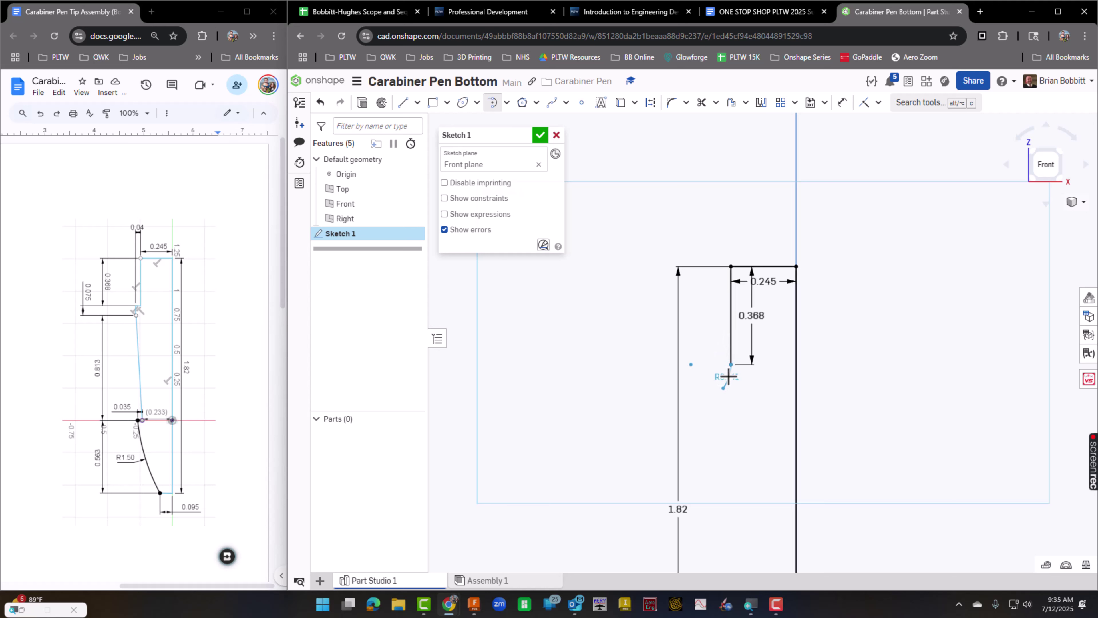
Add a 0.04 in horizontal line going left from the lower end of the 0.368 in line and end the chain.
key(l)
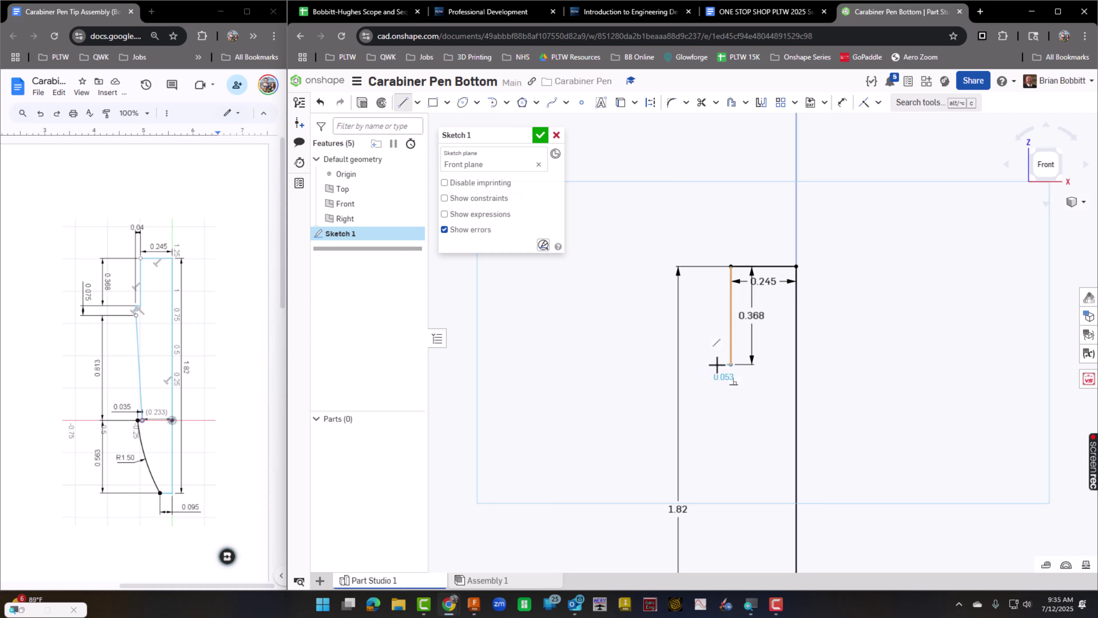
click(717, 365)
key(BackSpace)
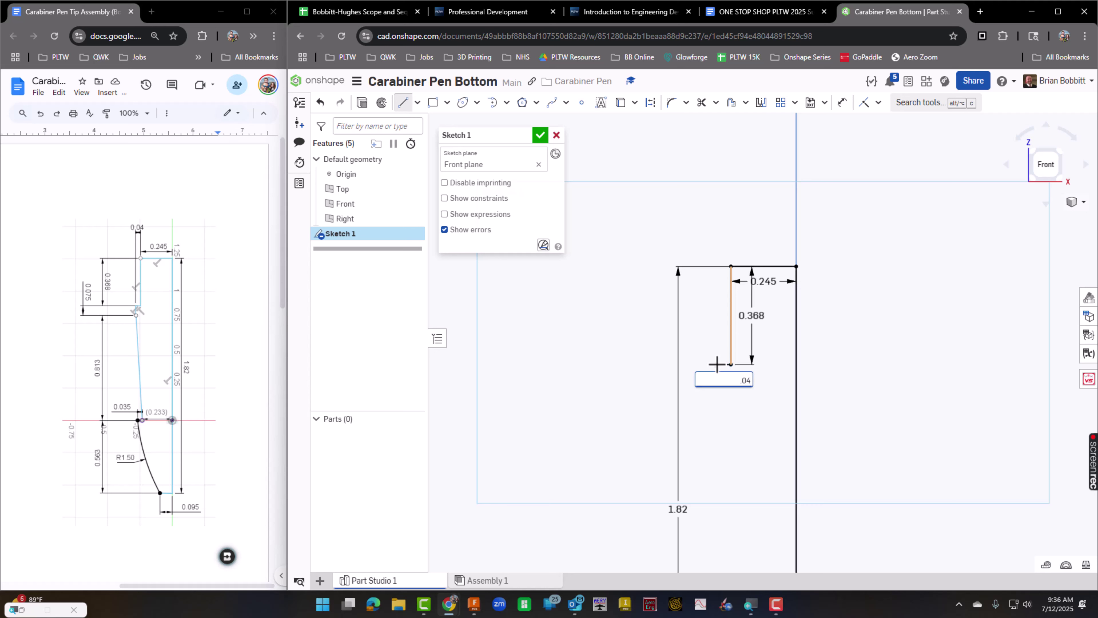
key(Return)
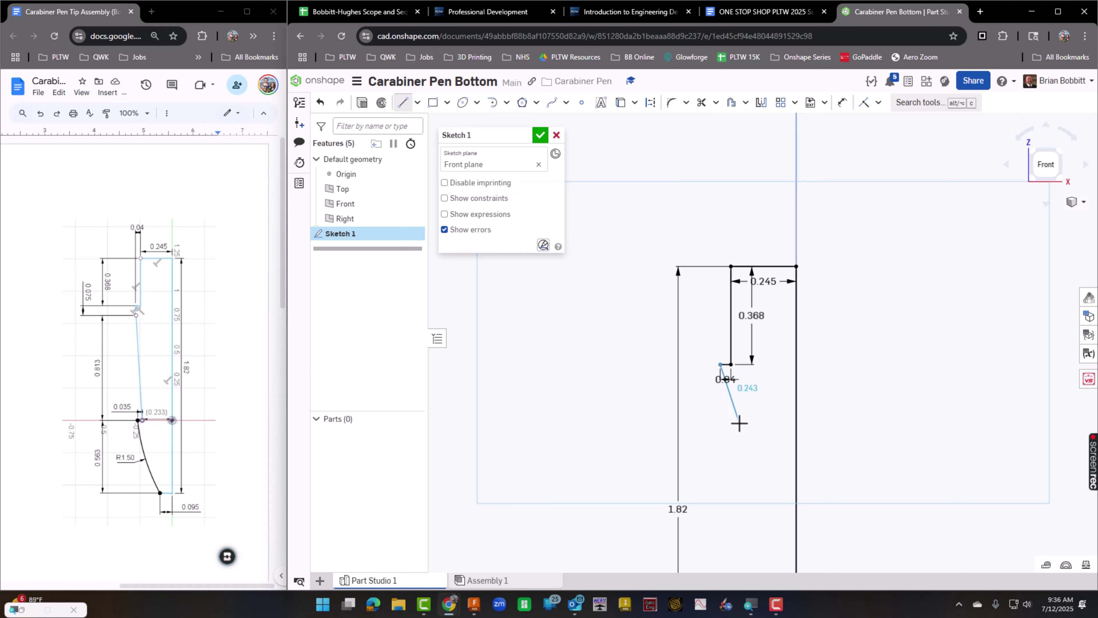
key(Escape)
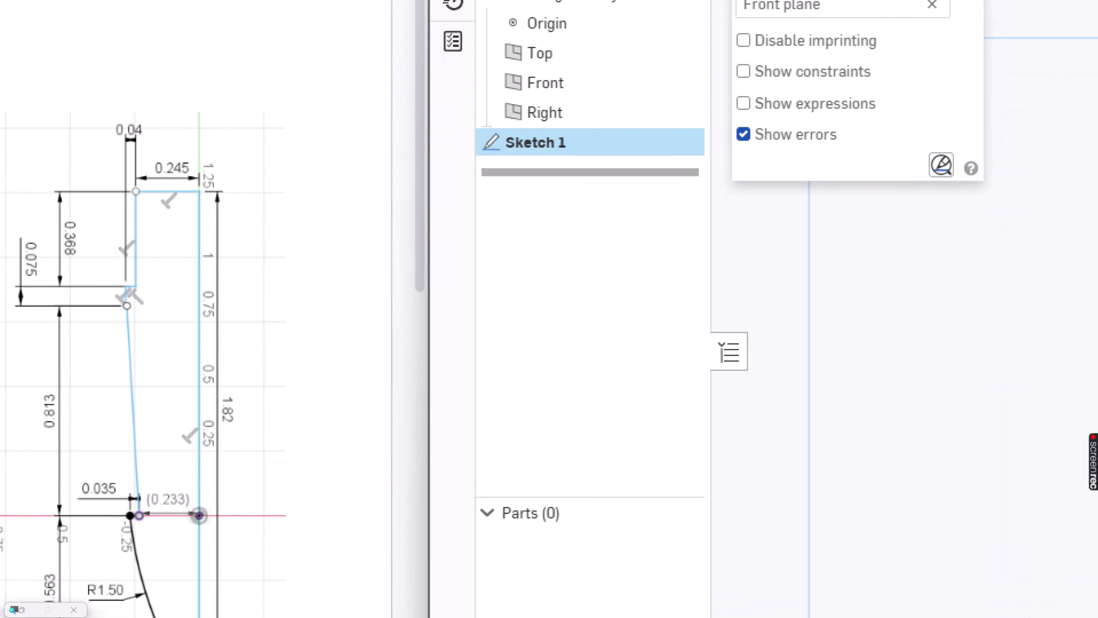
Draw a 0.095 in horizontal line going left from the origin and end the chain.
mouse_move(140, 271)
mouse_down()
mouse_move(115, 272)
mouse_move(84, 426)
mouse_move(124, 550)
mouse_move(161, 400)
mouse_move(136, 298)
mouse_up()
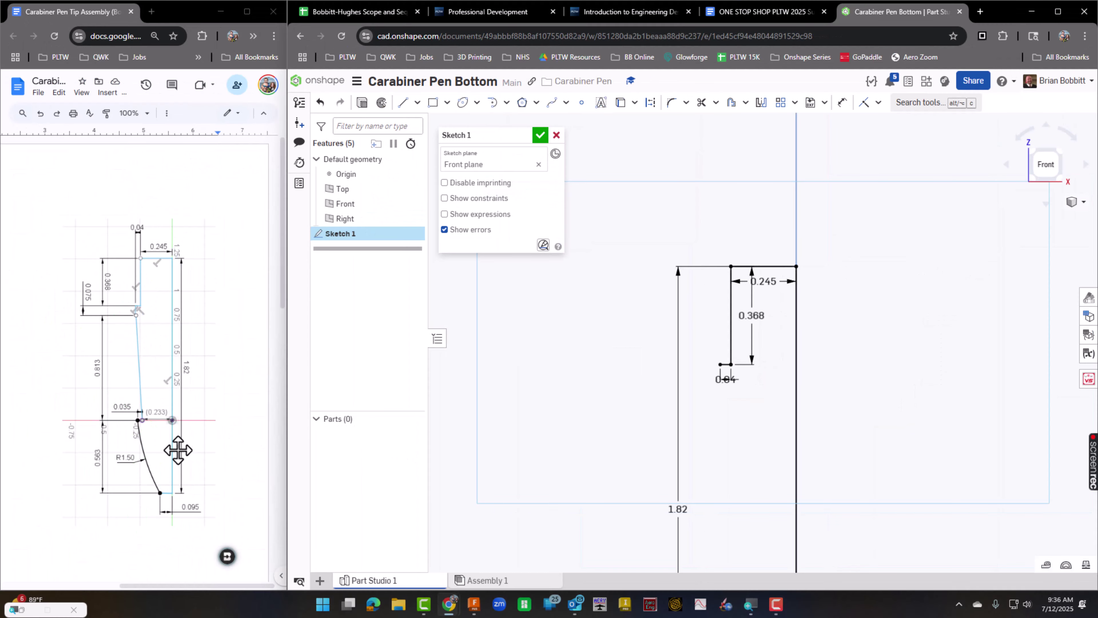
middle_drag(905, 384, 865, 228)
scroll(867, 333, down, 2)
scroll(867, 333, down, 2)
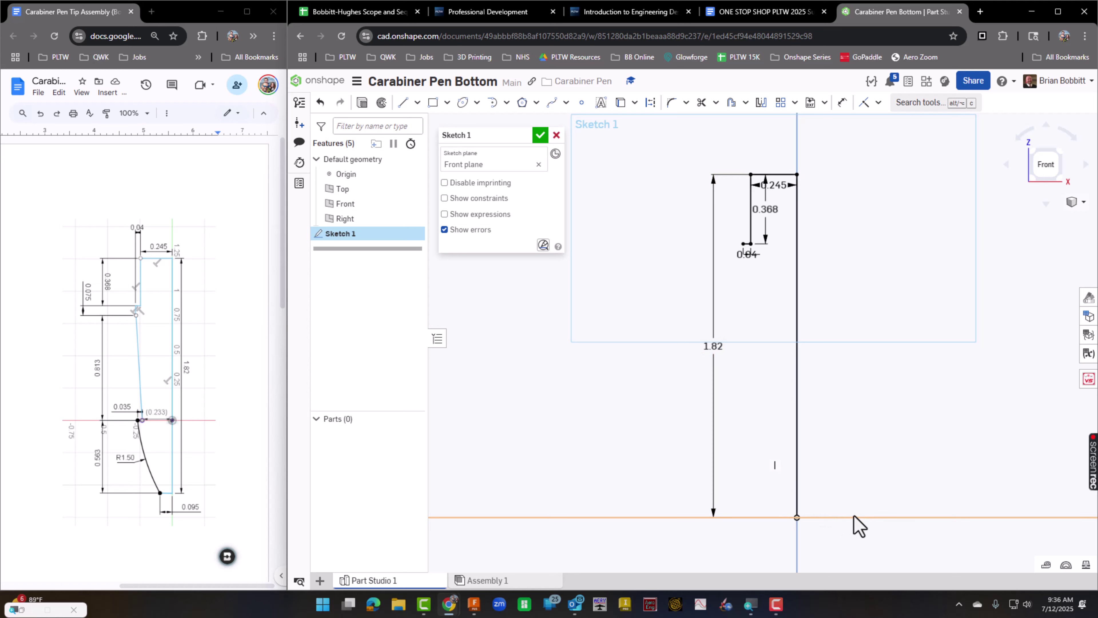
scroll(858, 522, up, 2)
middle_drag(850, 522, 832, 502)
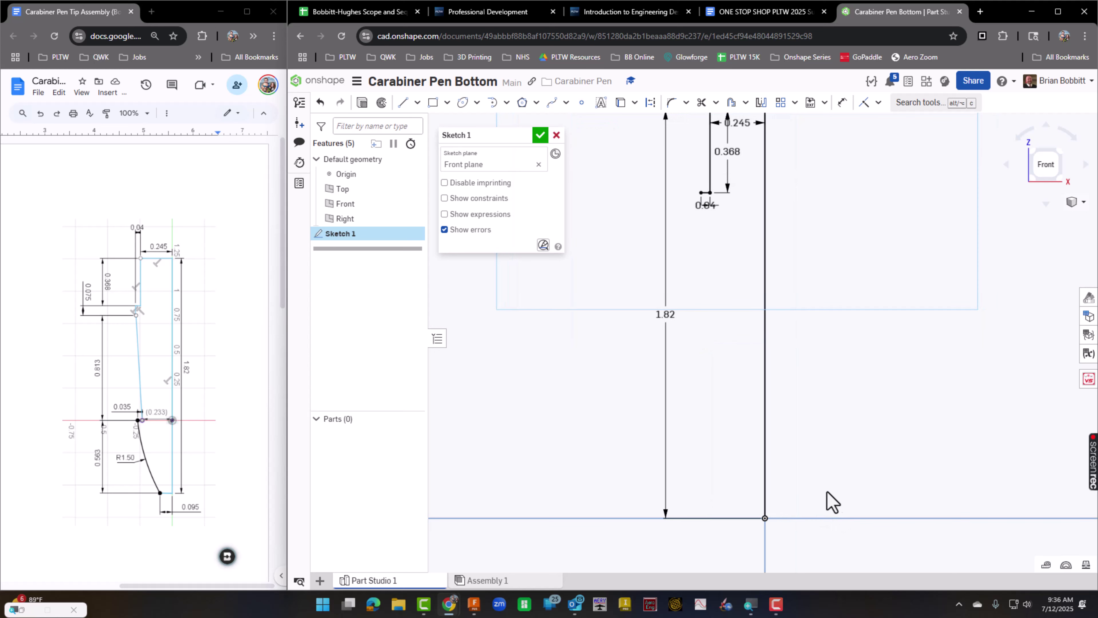
click(402, 103)
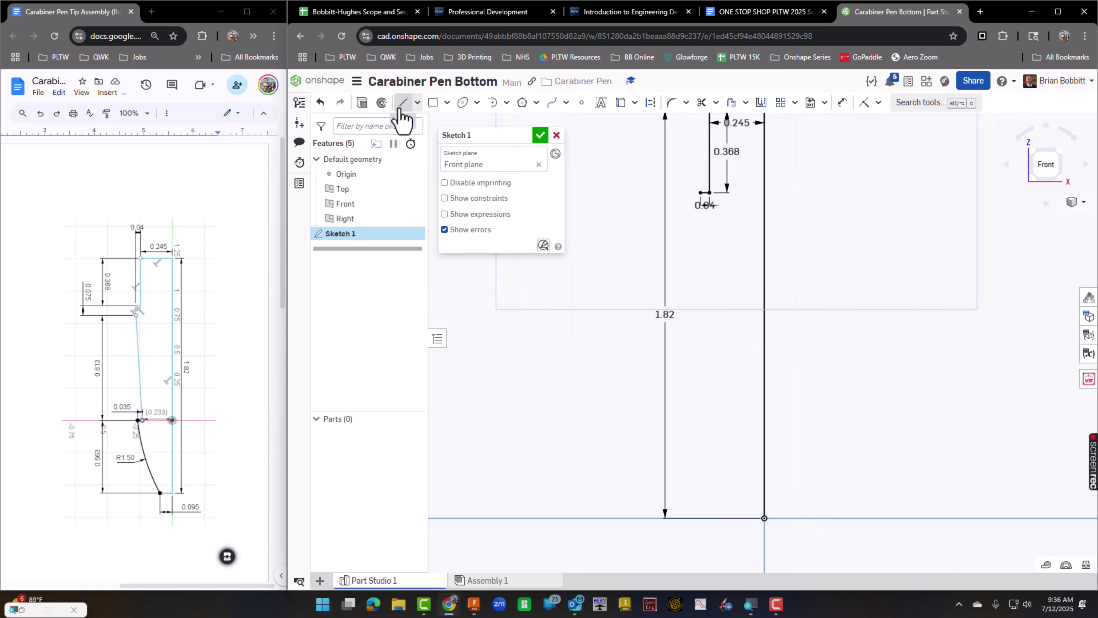
click(764, 518)
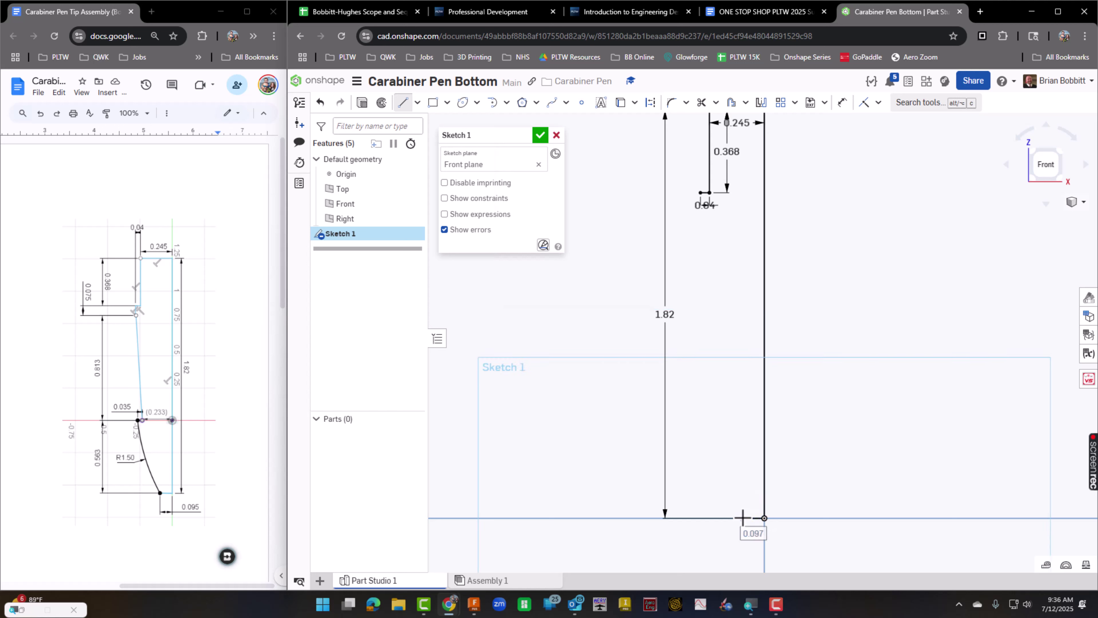
text(.095)
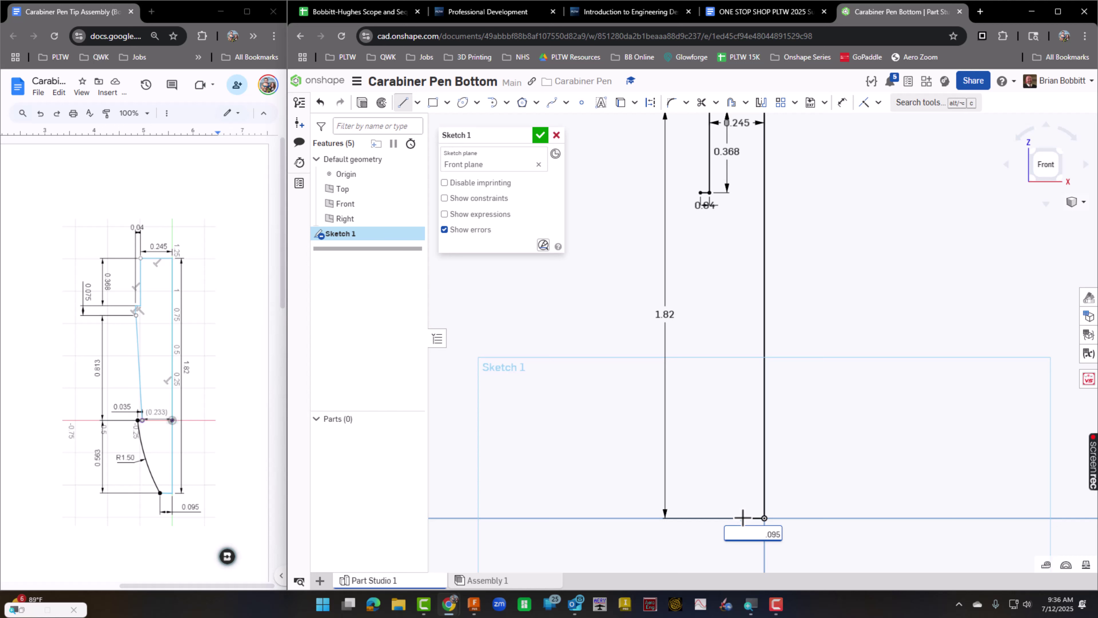
key(Return)
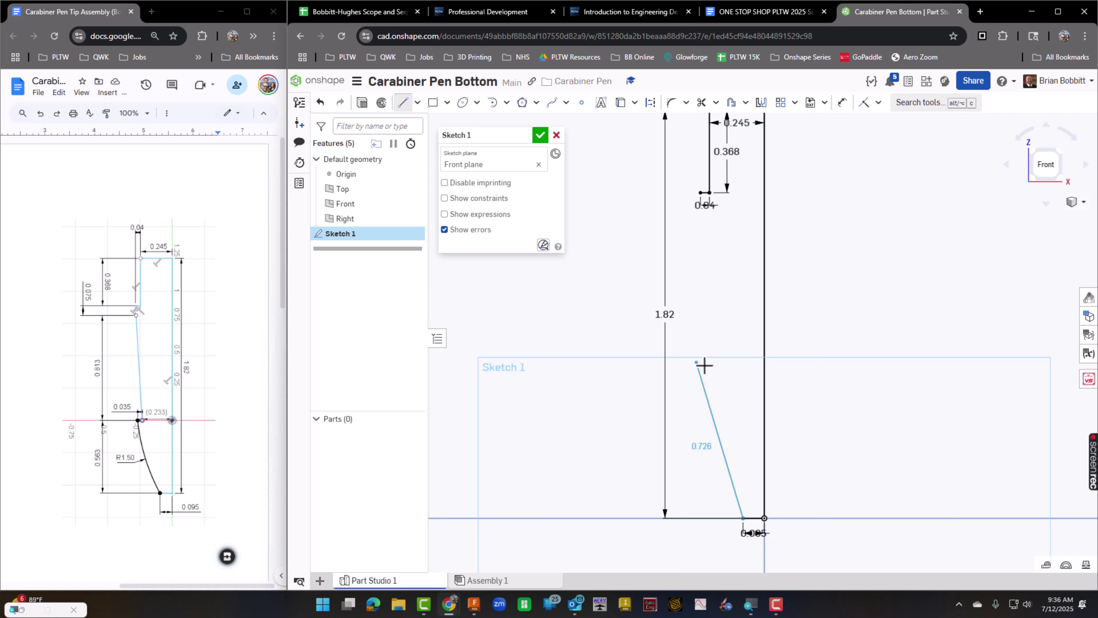
key(Escape)
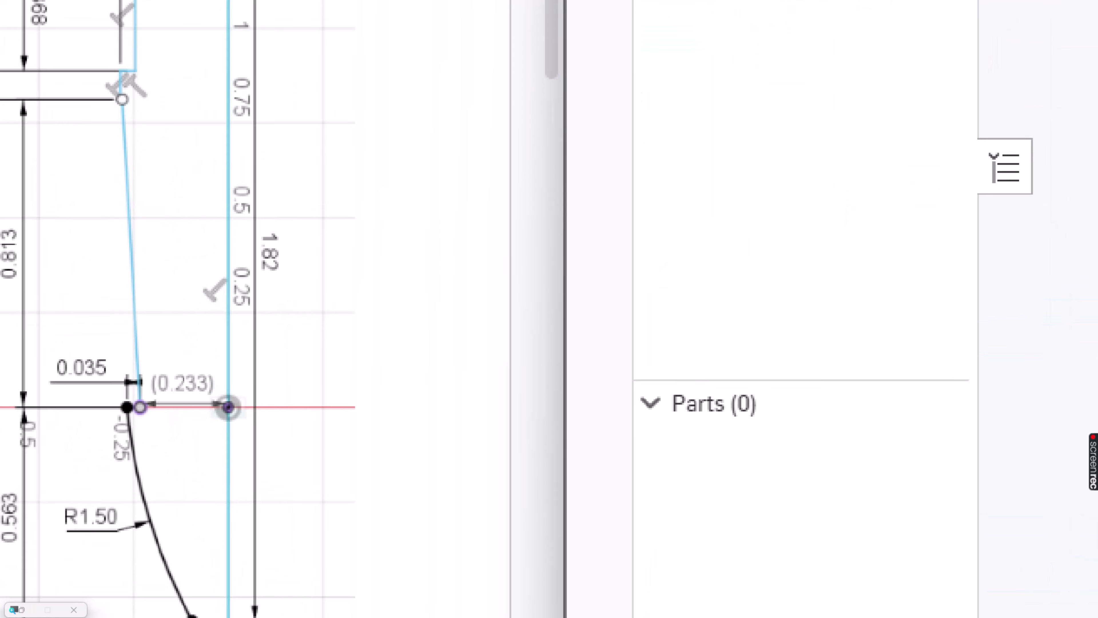
Draw a separate 0.035 in horizontal line left of the long vertical line, between the origin and the upper step.
mouse_move(164, 382)
mouse_down()
mouse_move(124, 450)
mouse_move(161, 388)
mouse_up()
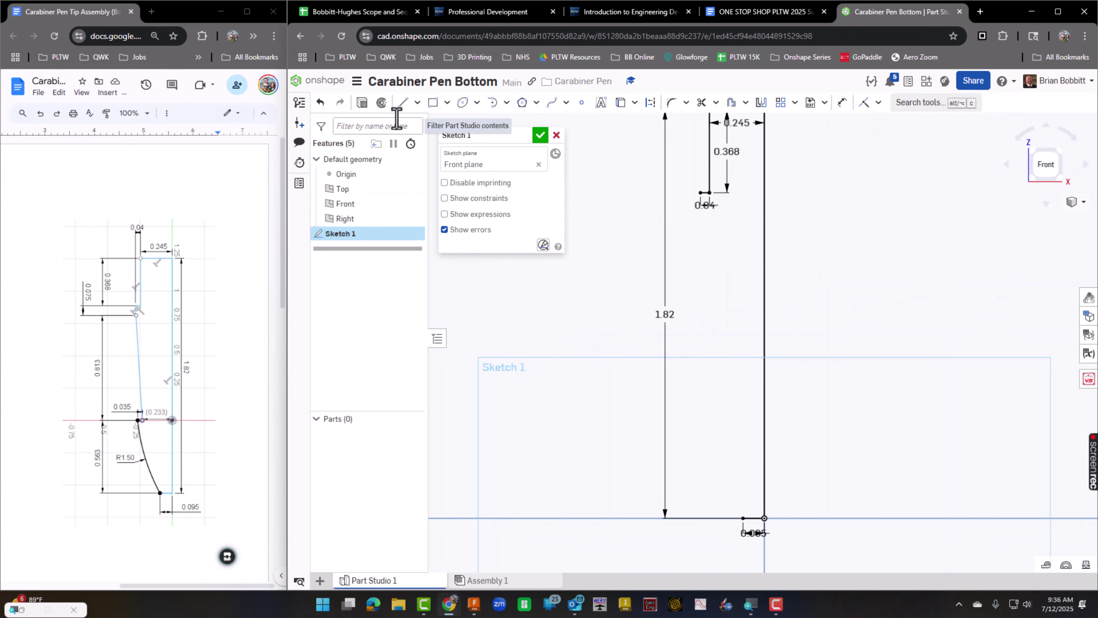
click(403, 103)
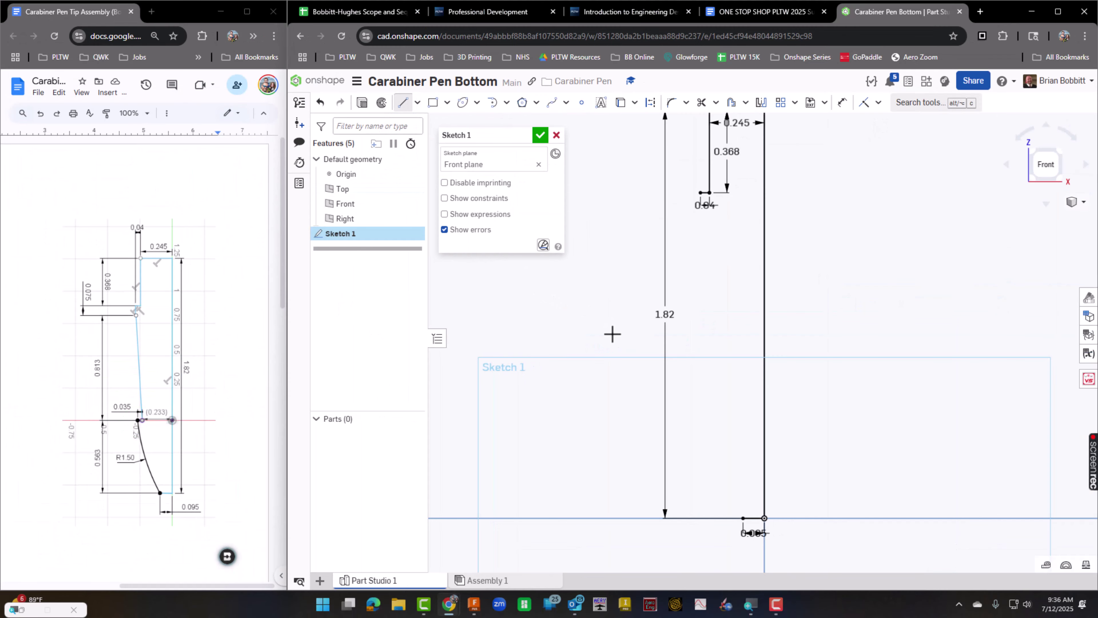
click(683, 376)
text(.035)
key(Return)
key(Escape)
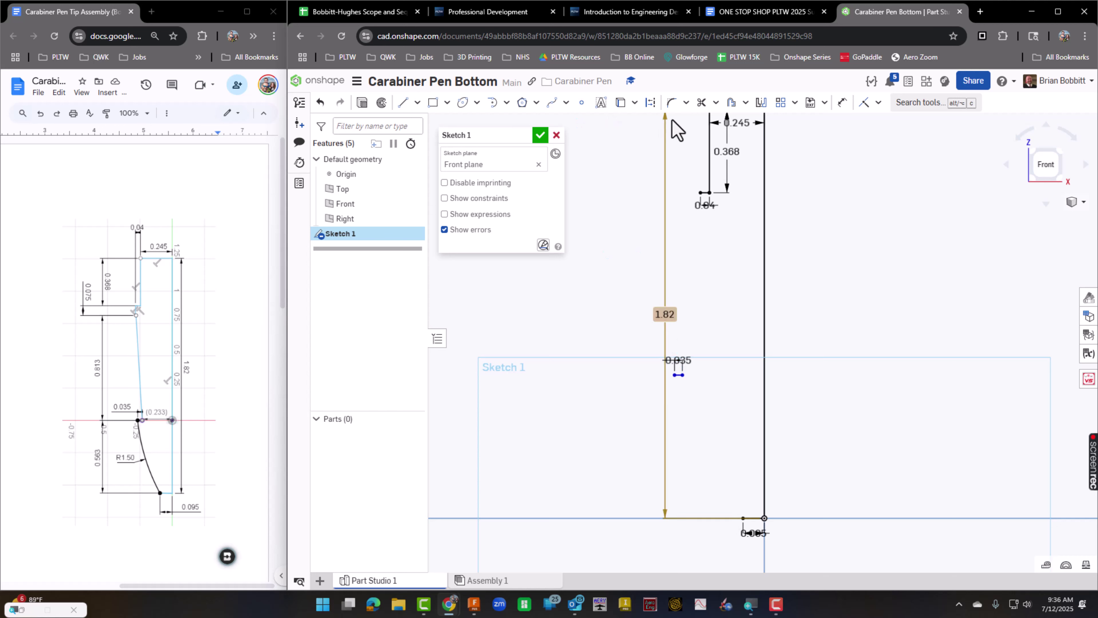
Dimension the right end of the 0.035 in line at 0.233 in from the long vertical line.
click(842, 104)
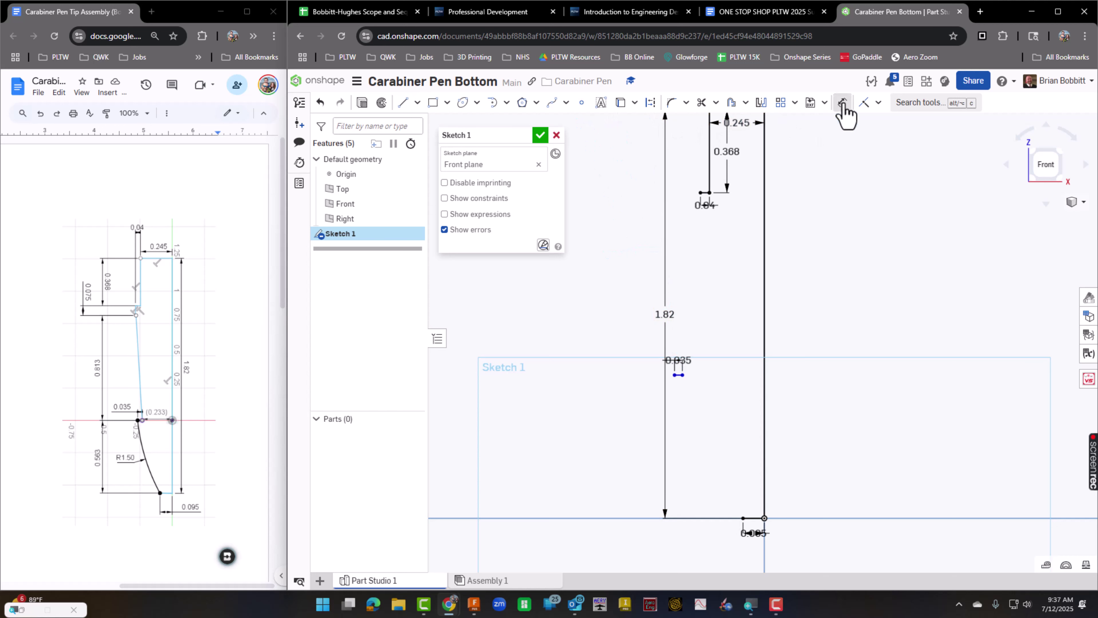
click(684, 375)
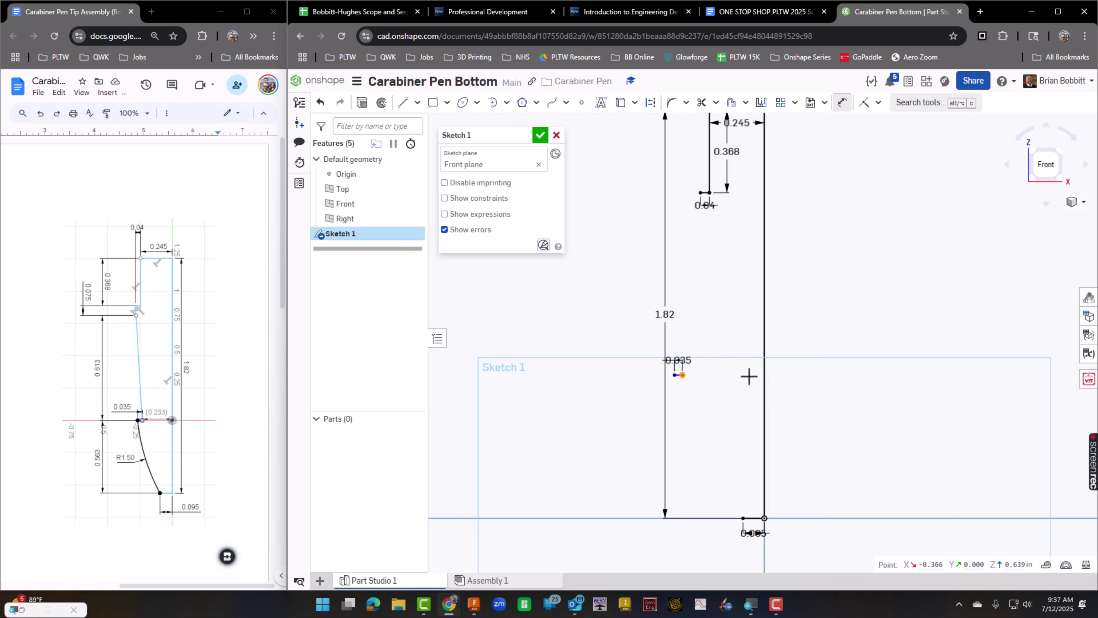
click(764, 369)
click(734, 386)
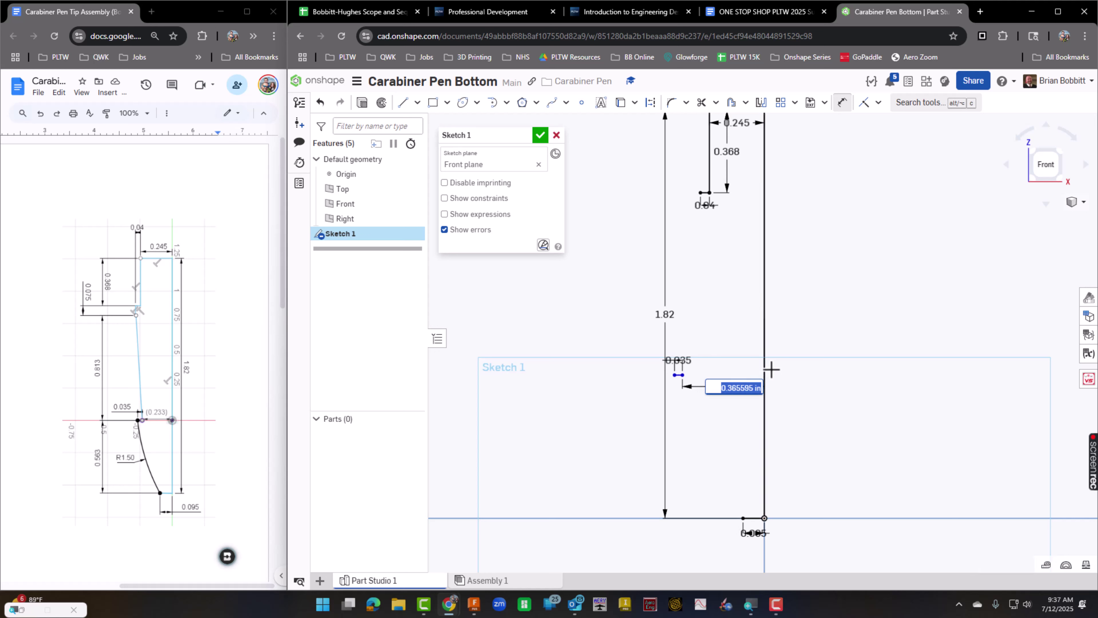
text(.233)
key(Return)
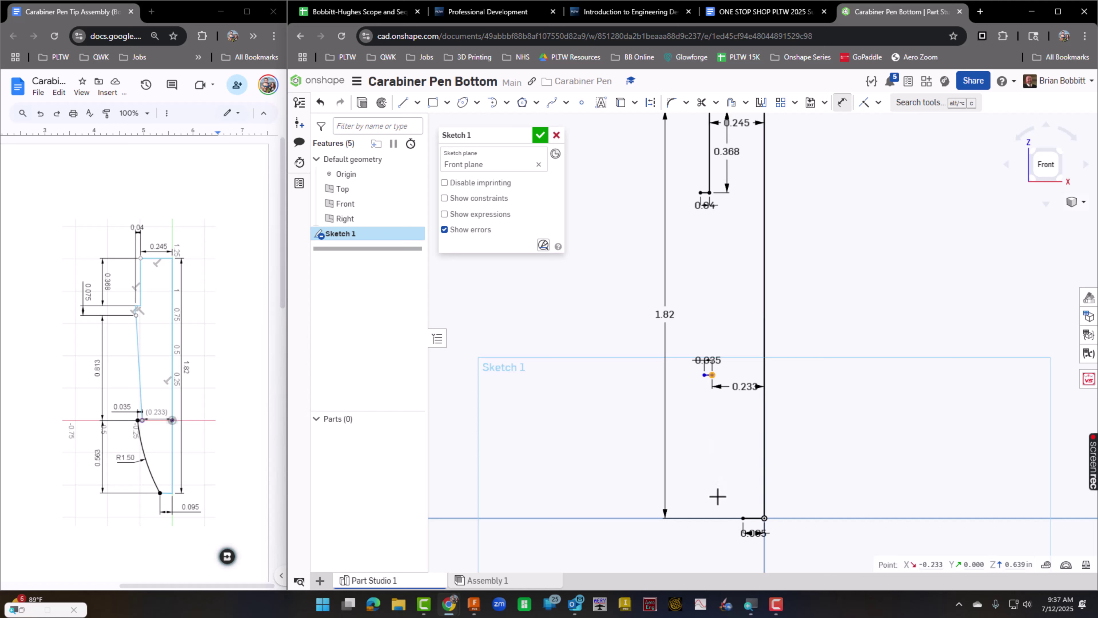
Dimension the 0.035 in line's height above the horizontal plane through the origin at 0.563 in.
click(730, 519)
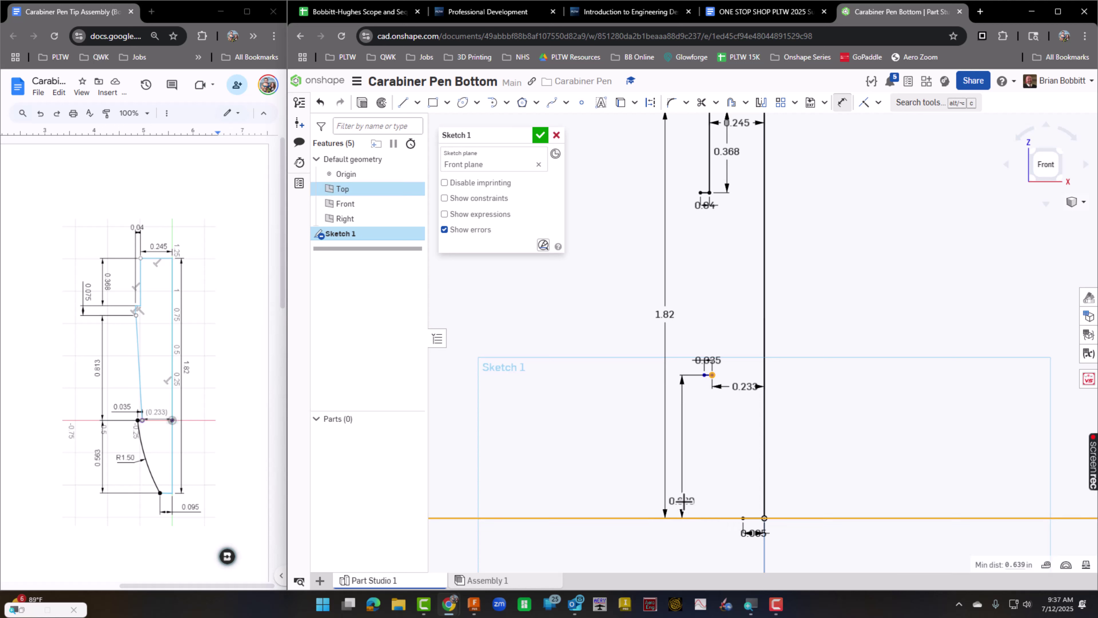
click(684, 500)
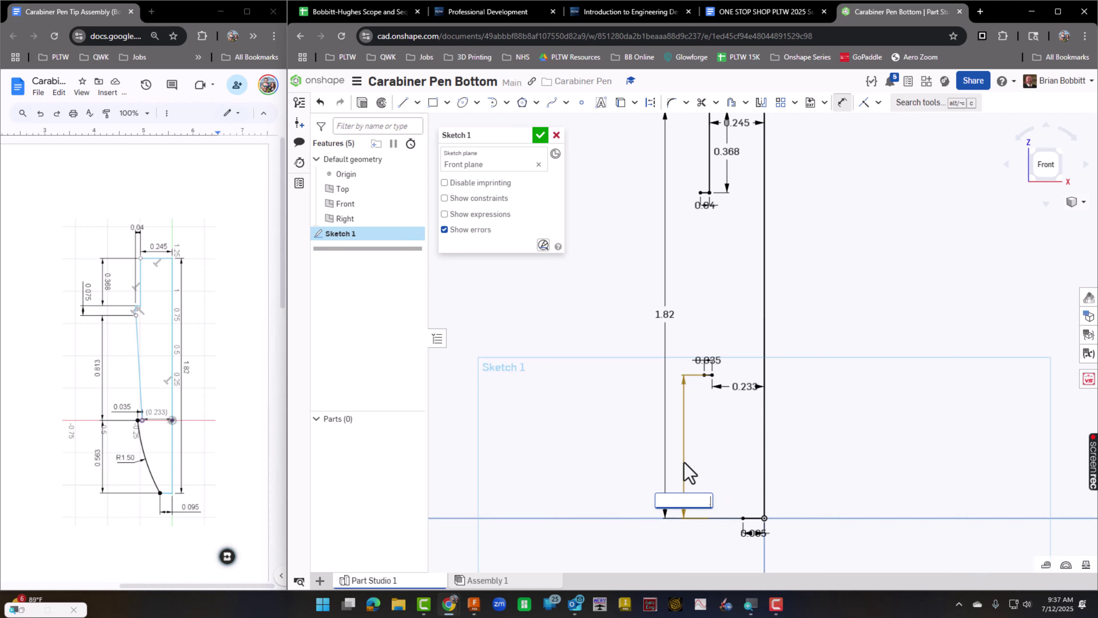
text(.563)
key(Return)
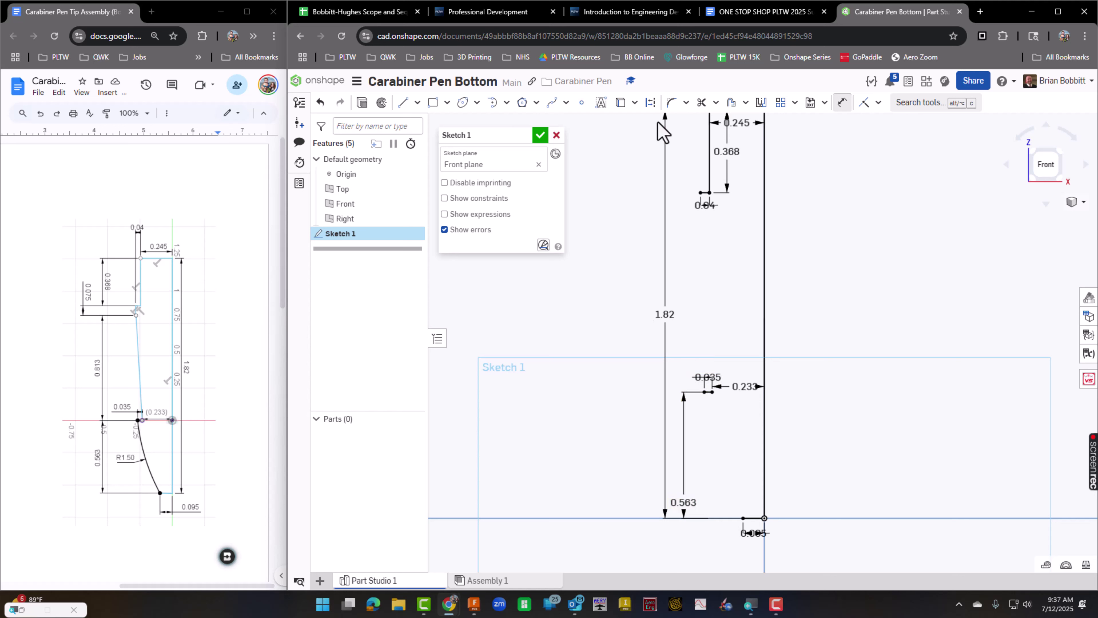
Draw a slanted line from the left end of the 0.04 in step down to the right end of the 0.035 in line.
click(397, 104)
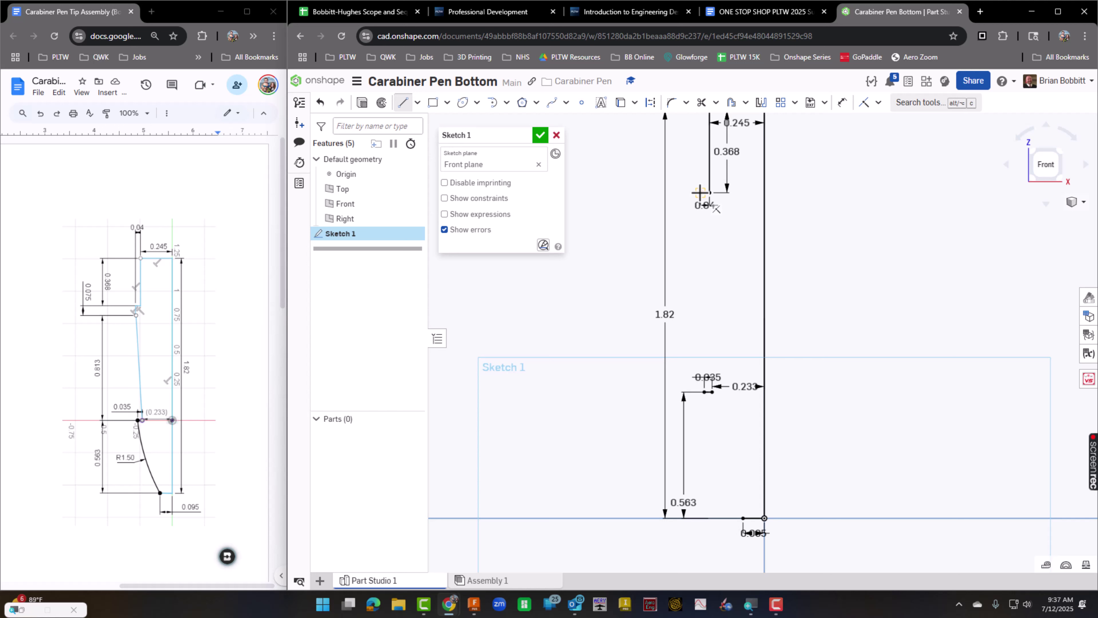
click(699, 192)
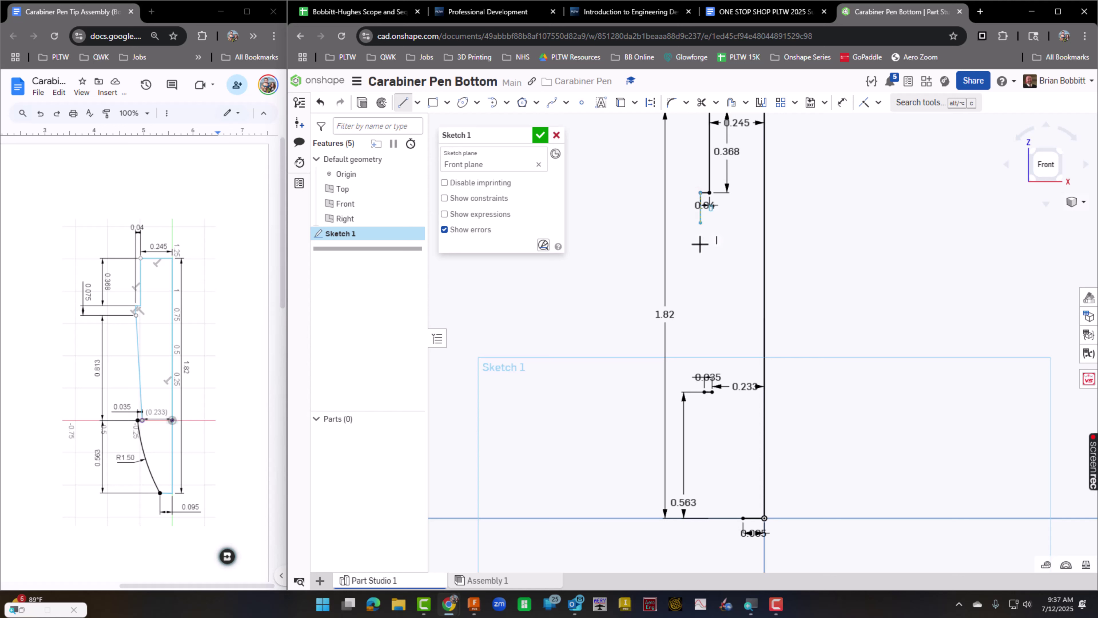
click(711, 392)
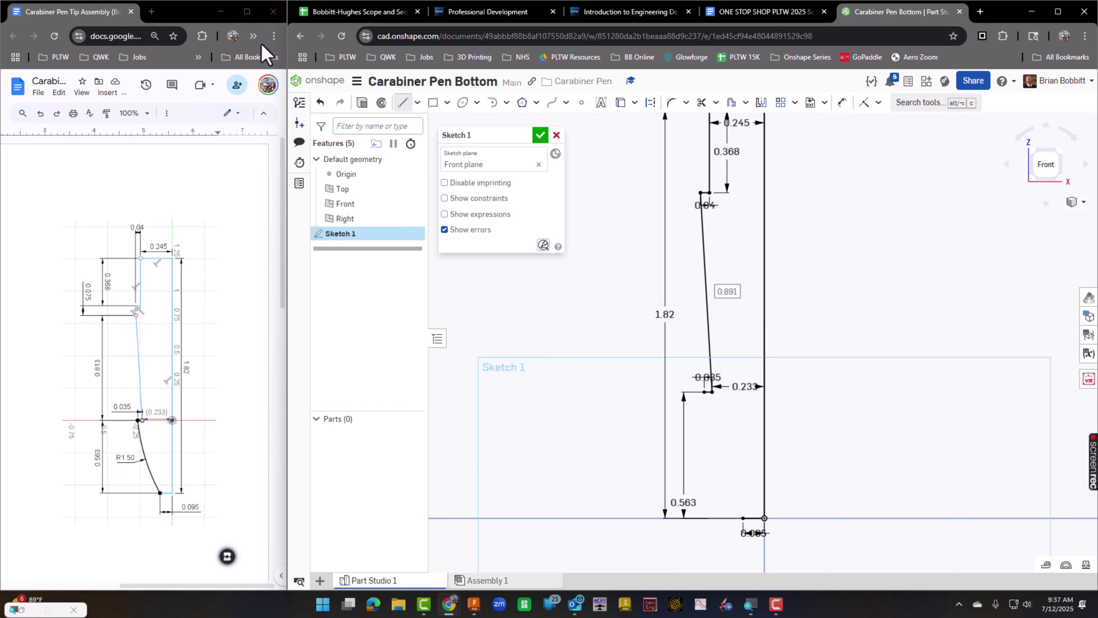
Close the reference drawing's window and maximize the CAD window.
click(273, 11)
click(1058, 13)
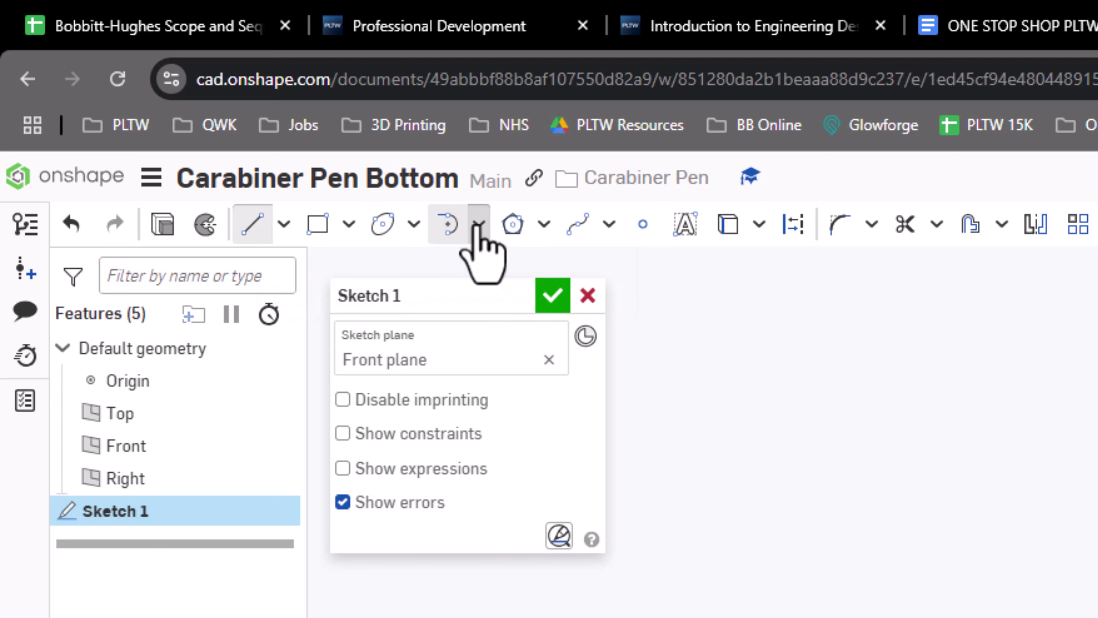
Draw an outward-bulging 3 point arc, radius about 0.527 in, from the left end of the 0.035 in line to the left end of the 0.095 in line.
click(219, 103)
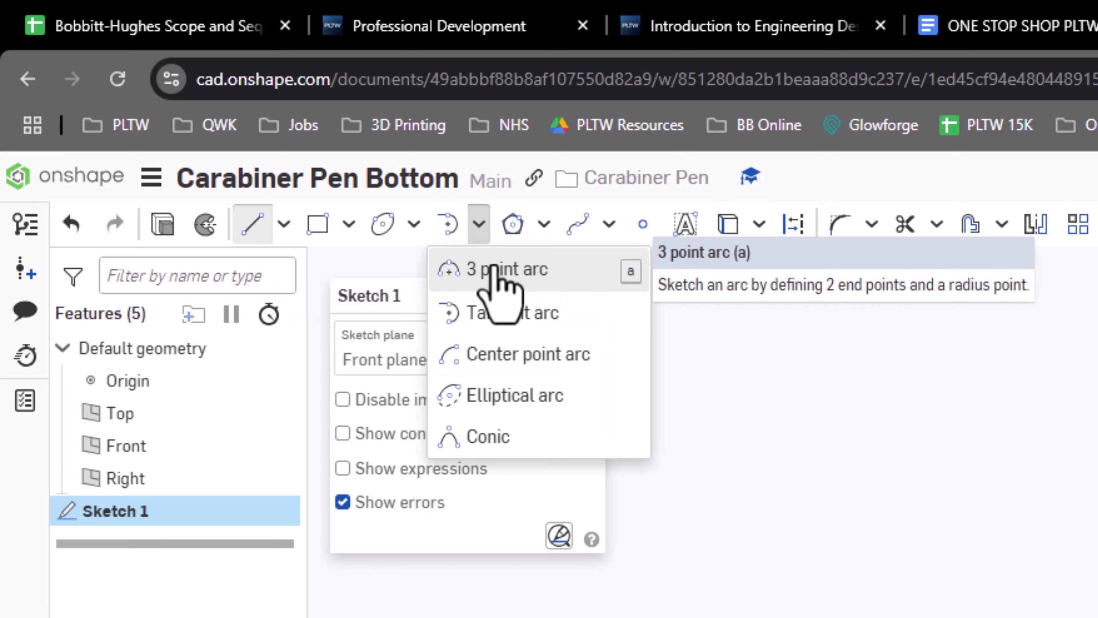
click(414, 224)
click(424, 266)
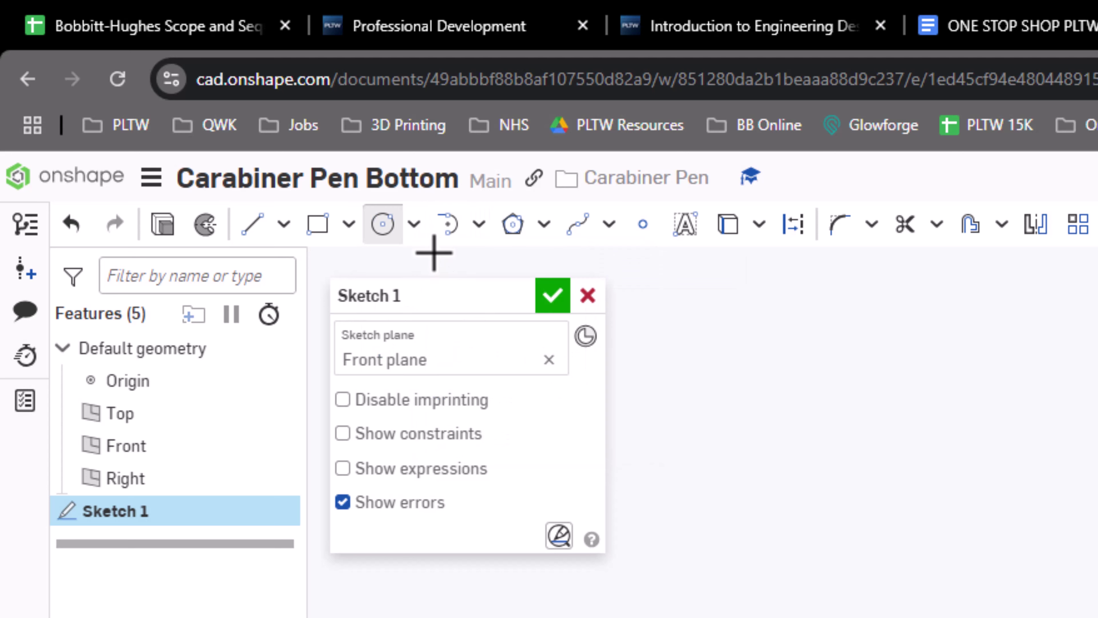
click(479, 225)
click(480, 272)
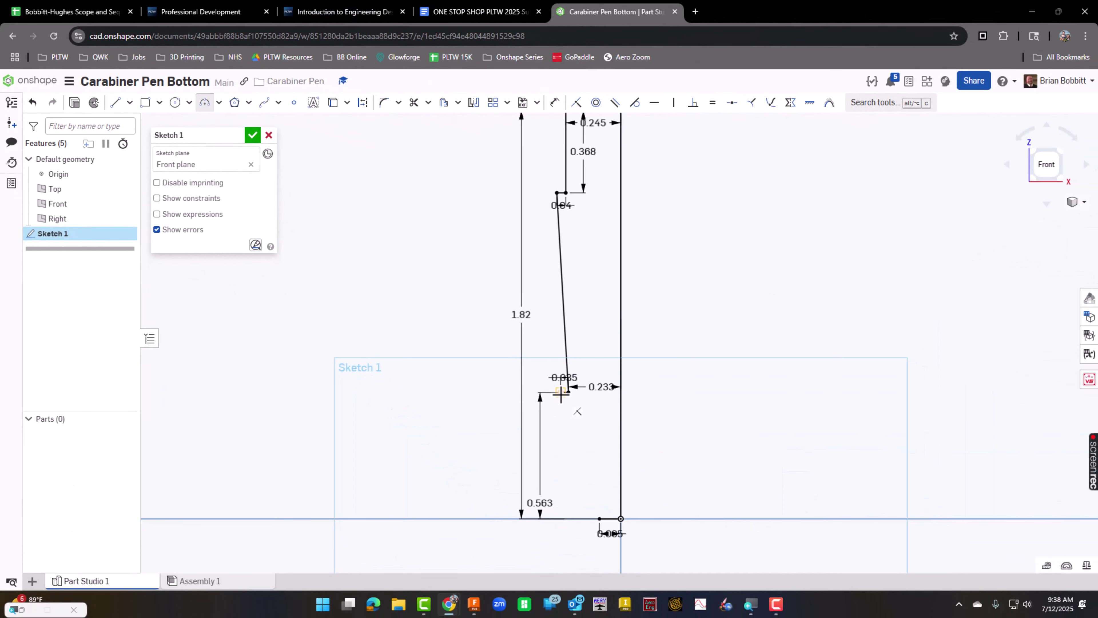
click(560, 392)
click(599, 518)
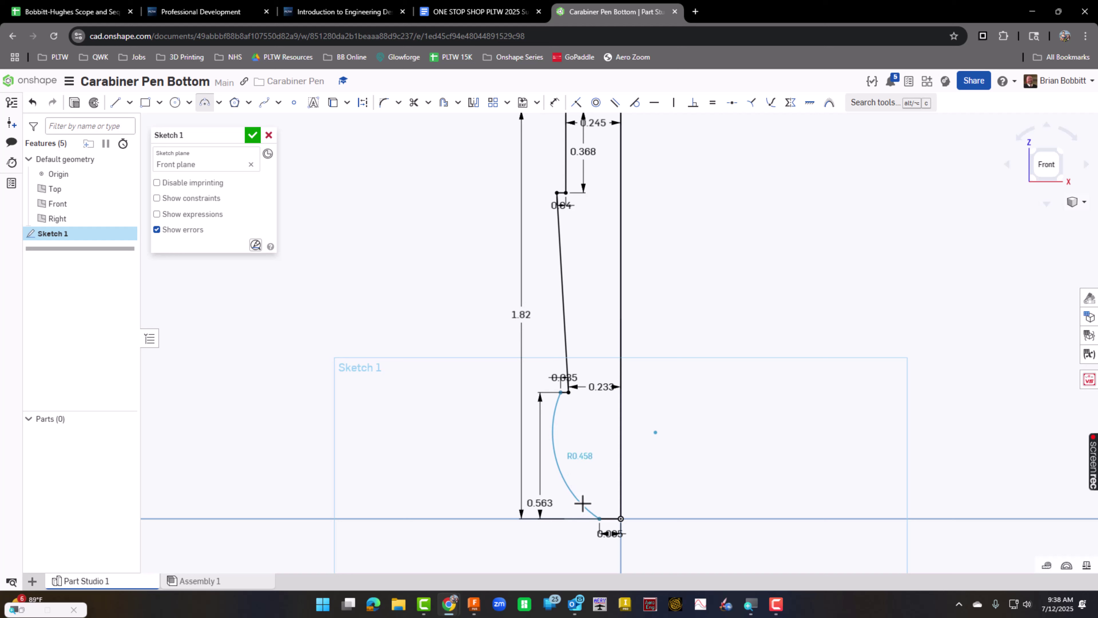
click(583, 502)
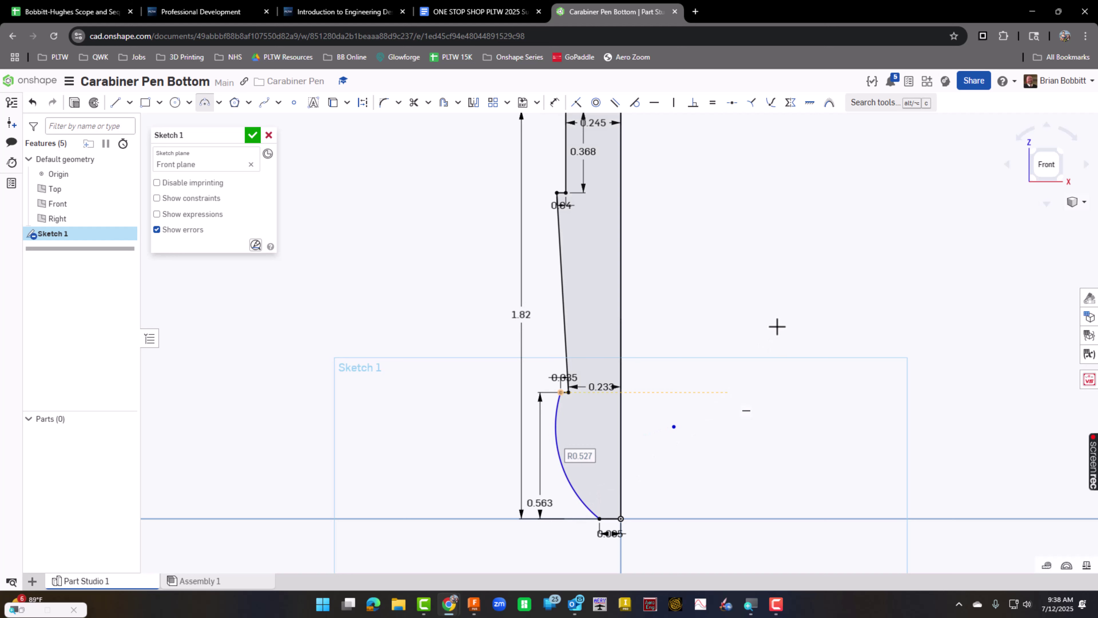
Set the arc's radius to 1.5 in and finish the half-profile sketch.
text(1)
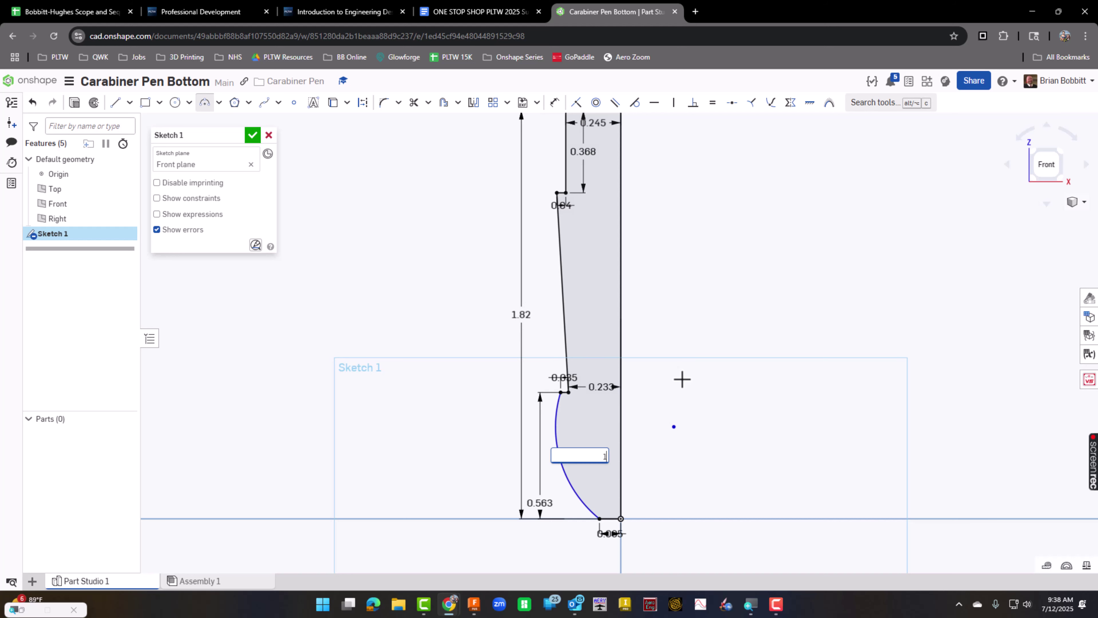
text(.5)
key(Return)
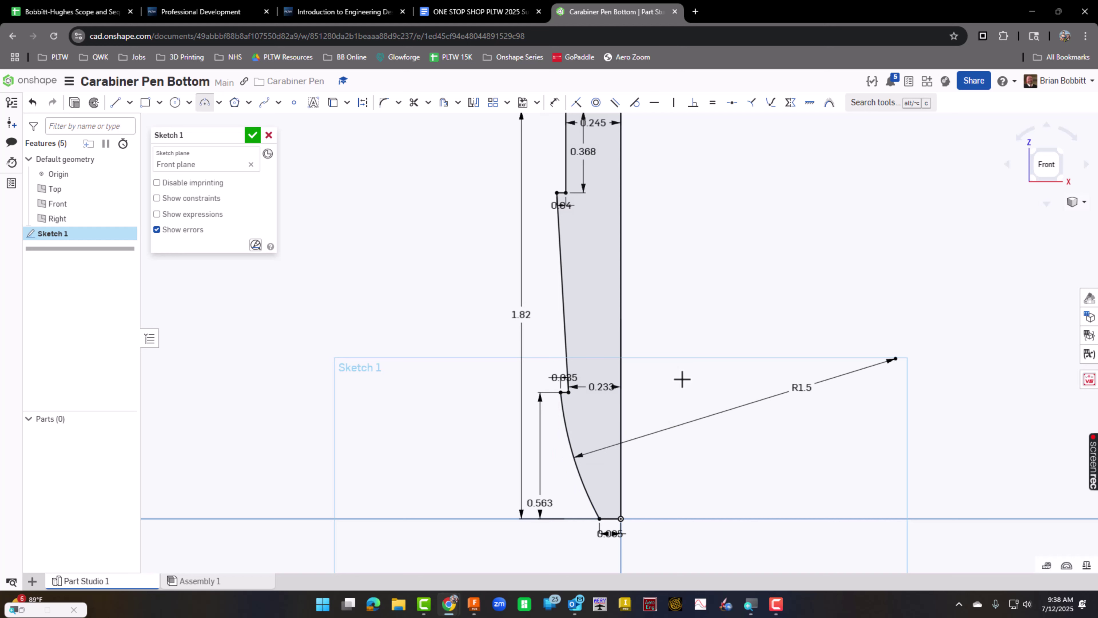
scroll(709, 390, up, 1)
scroll(710, 391, down, 2)
scroll(724, 365, down, 1)
middle_drag(724, 365, 579, 347)
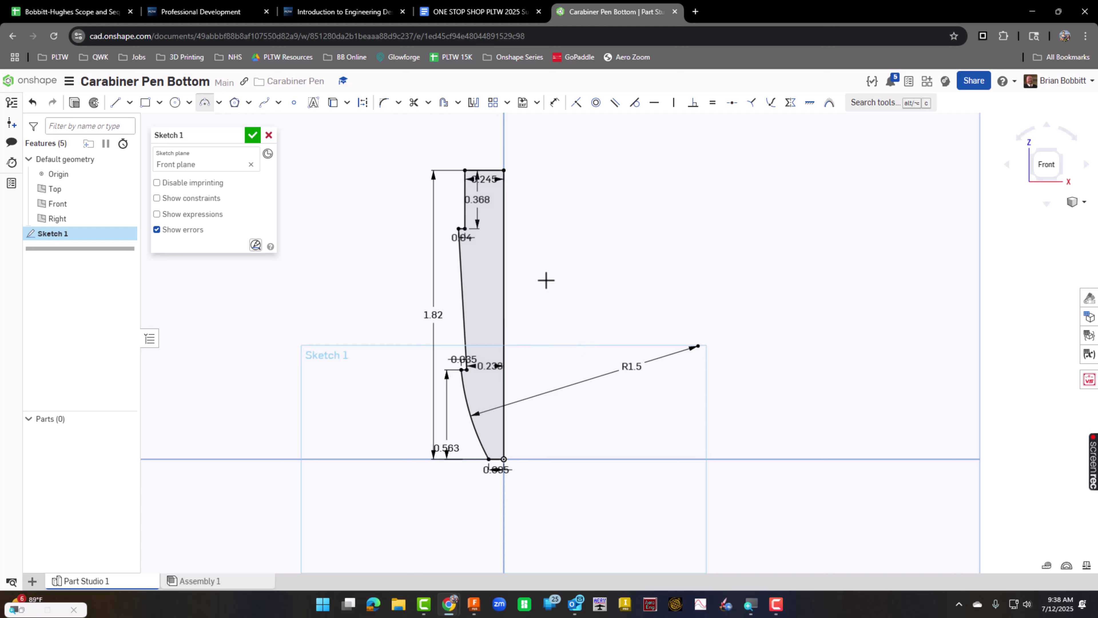
click(253, 136)
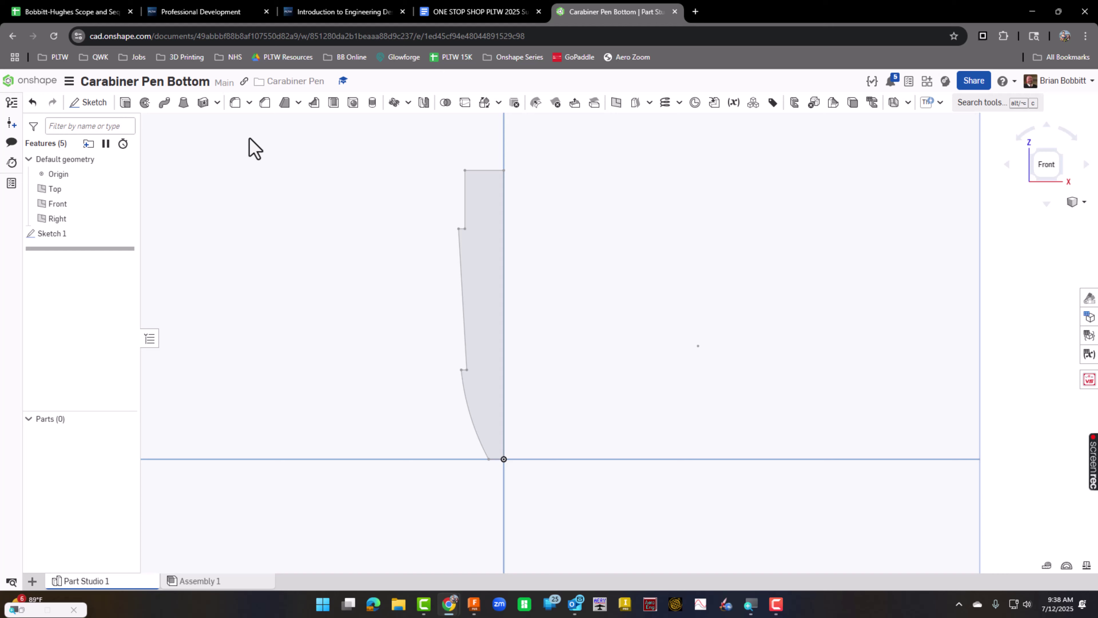
Revolve the closed half-profile as a full new solid about its long vertical edge.
click(144, 103)
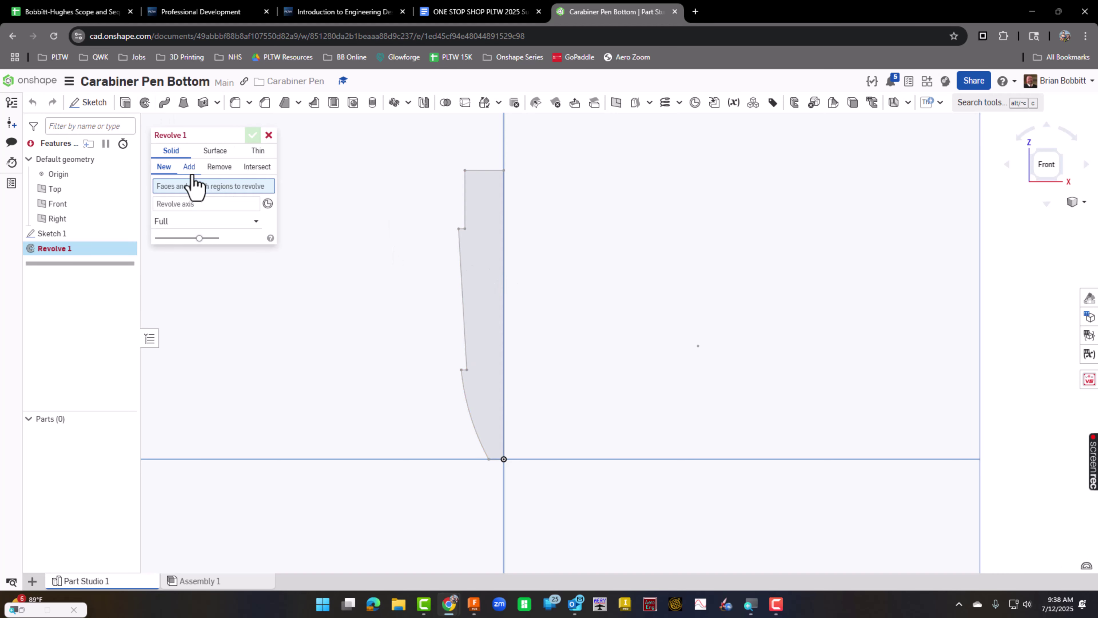
click(490, 273)
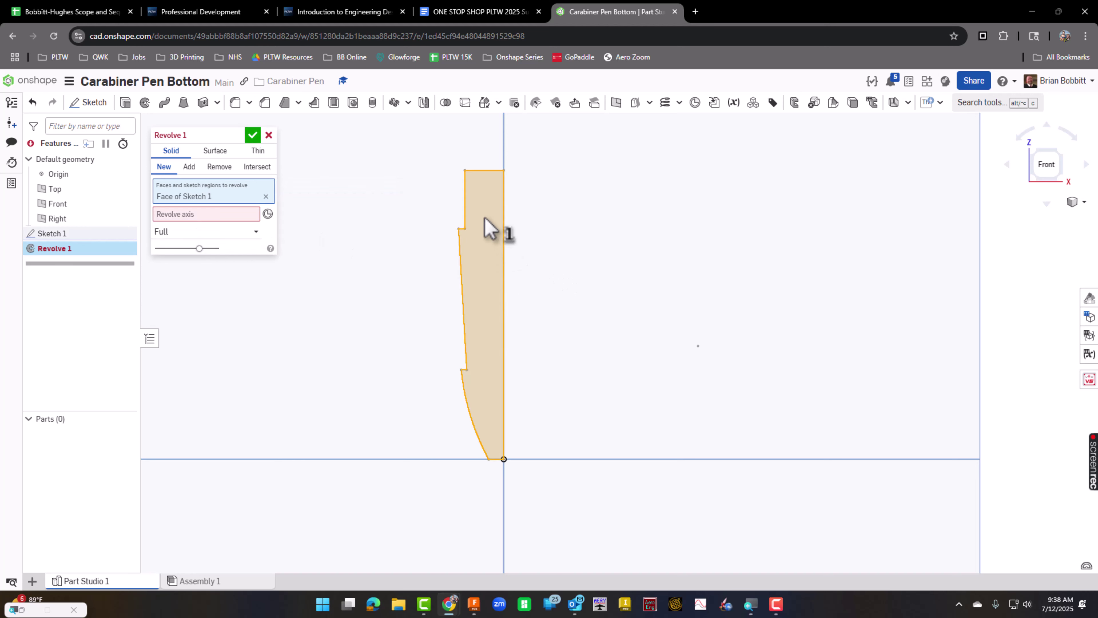
click(186, 215)
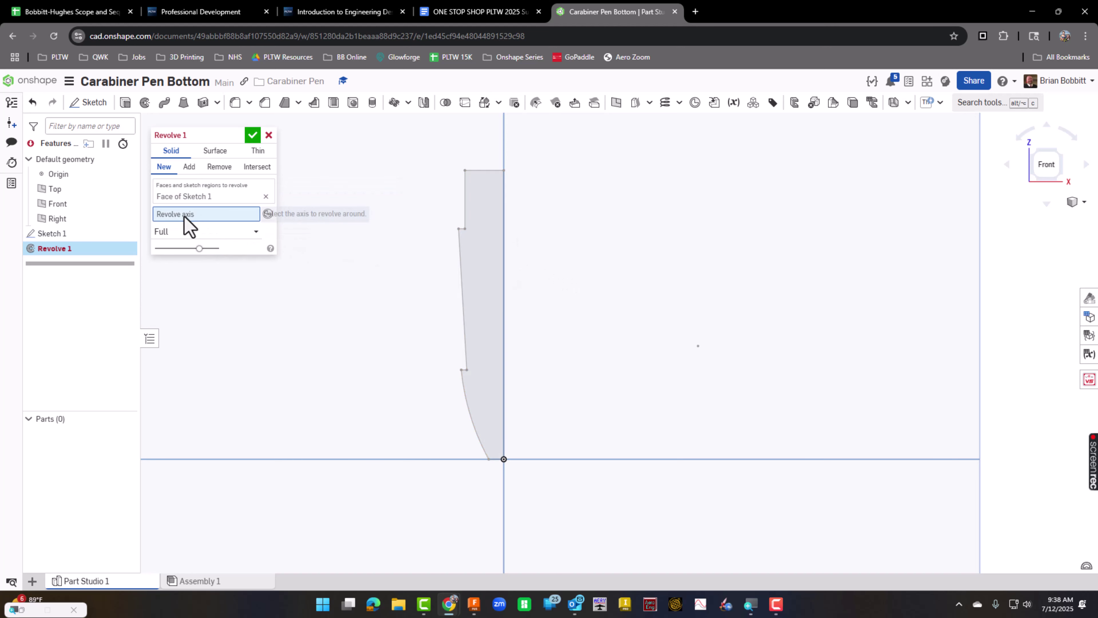
click(504, 260)
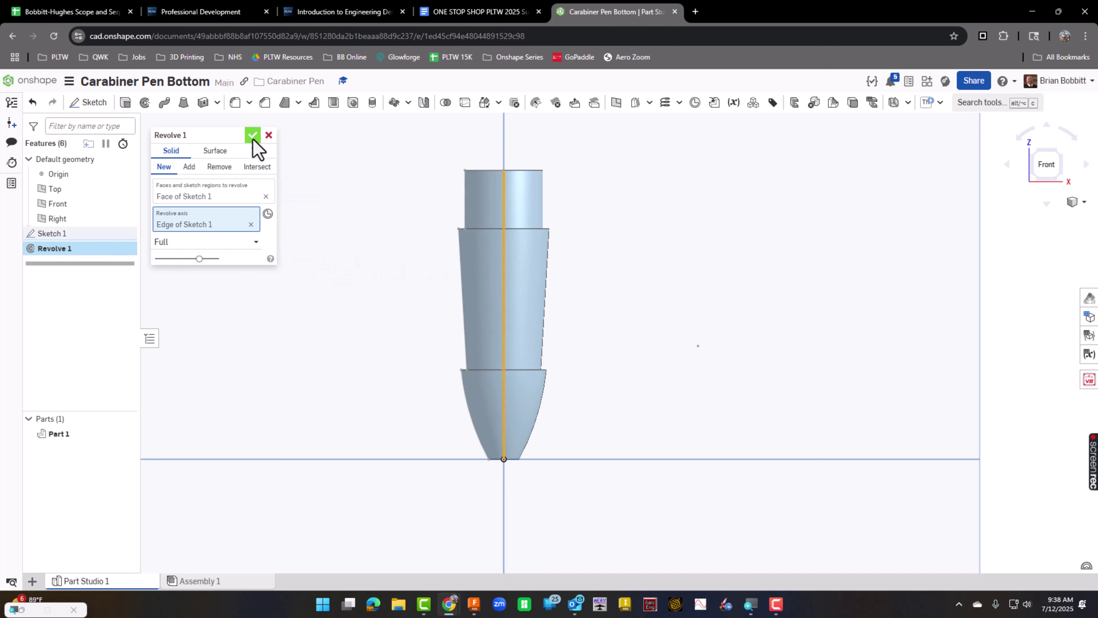
click(253, 136)
Shell the revolved body to 0.035 in thickness, removing the flat top face and the small tip face.
right_drag(368, 307, 301, 298)
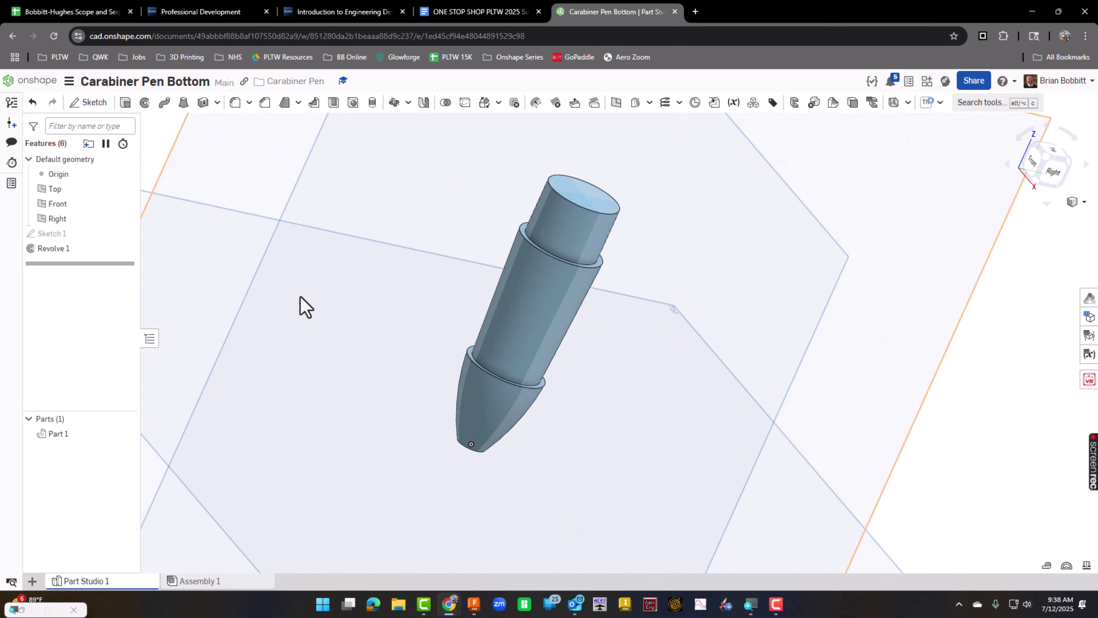
click(337, 108)
click(583, 202)
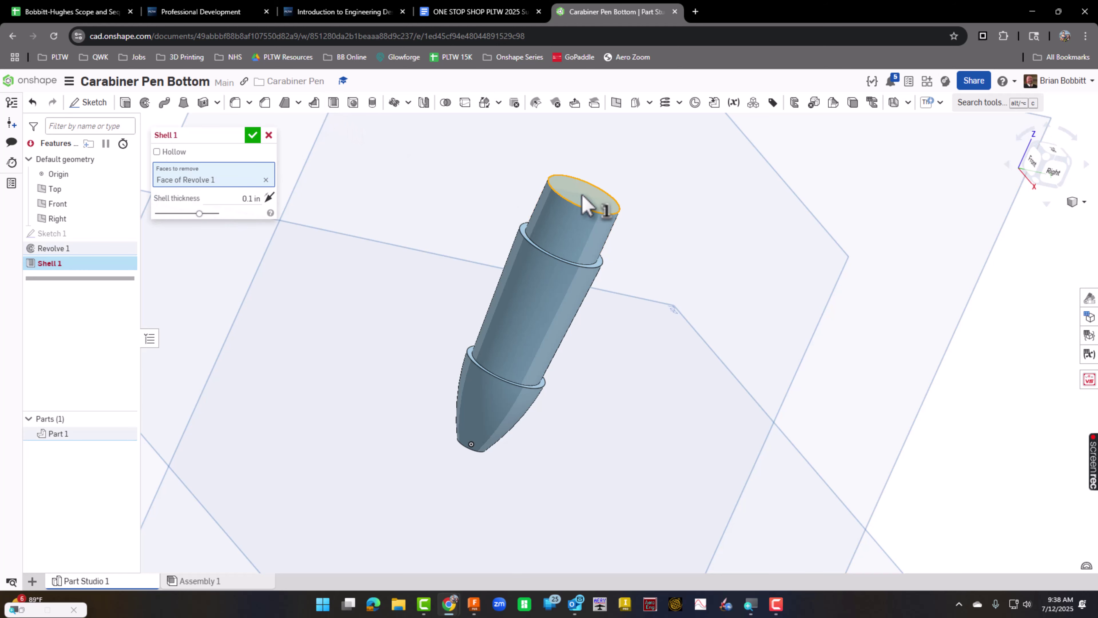
right_drag(576, 442, 497, 374)
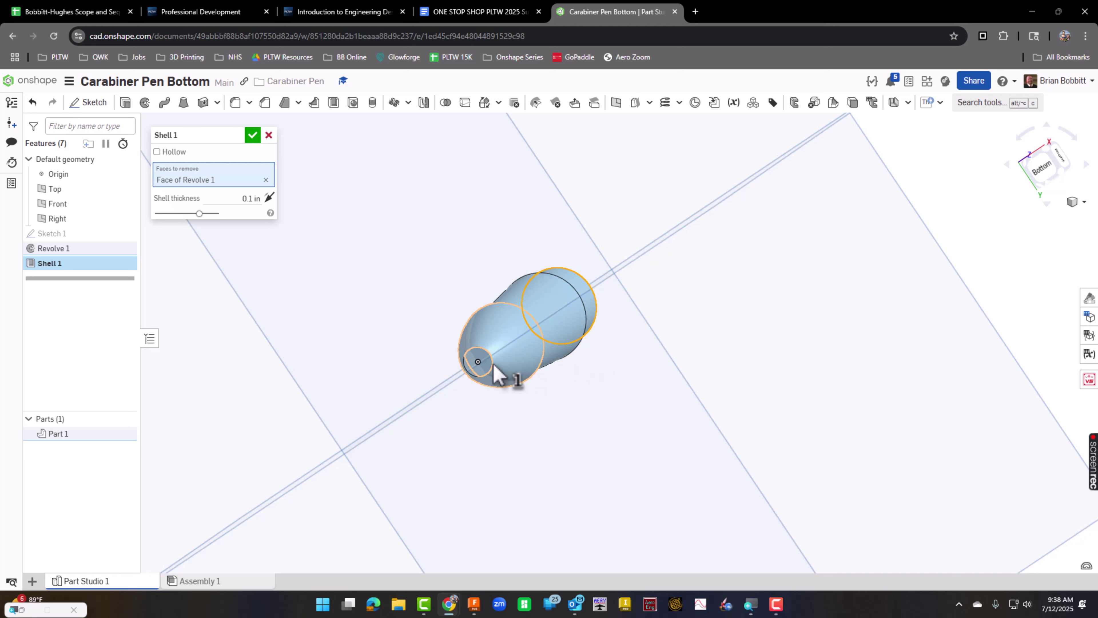
click(483, 364)
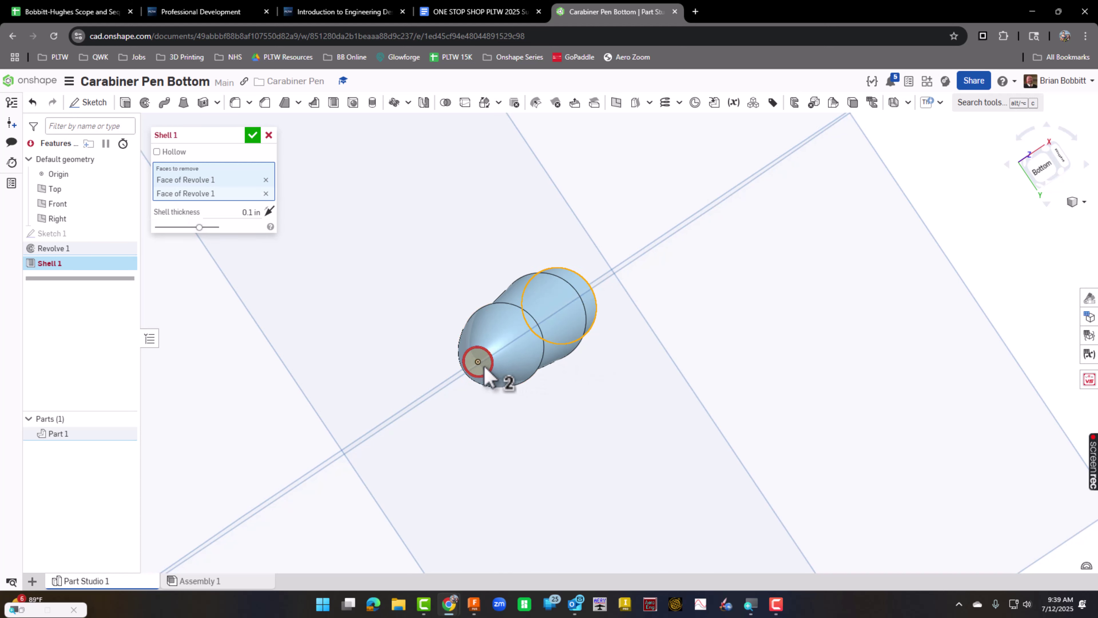
double_click(239, 213)
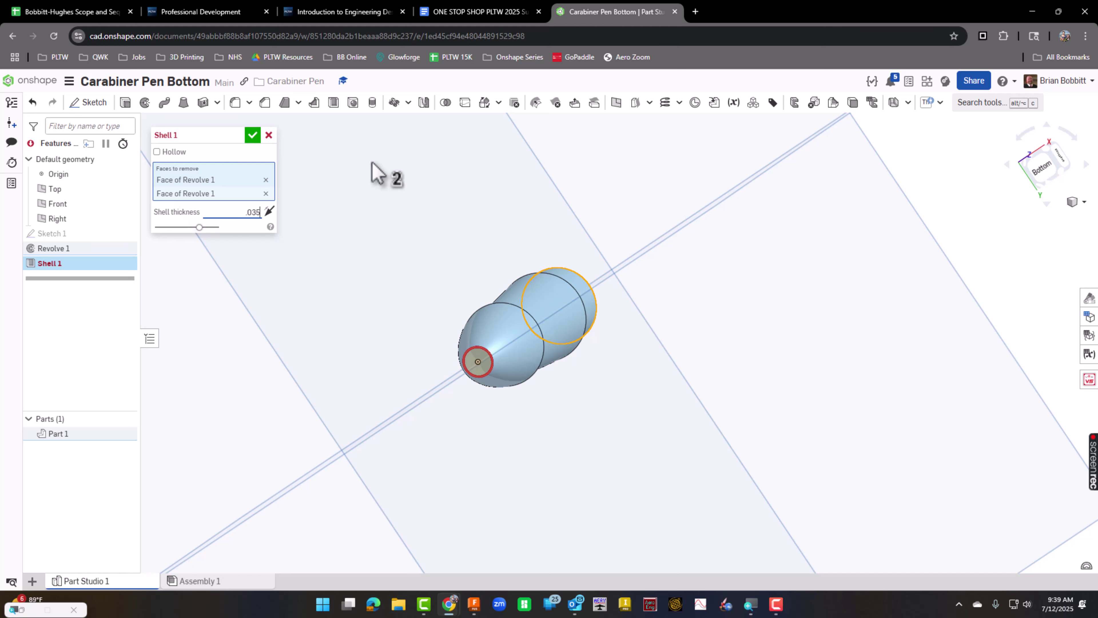
key(Return)
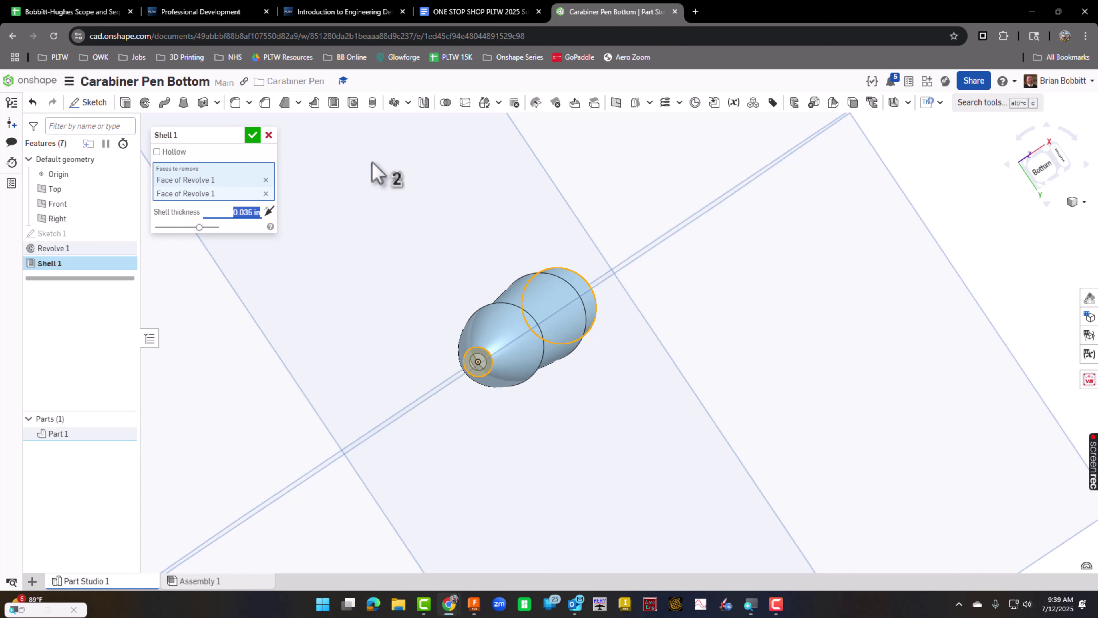
click(253, 136)
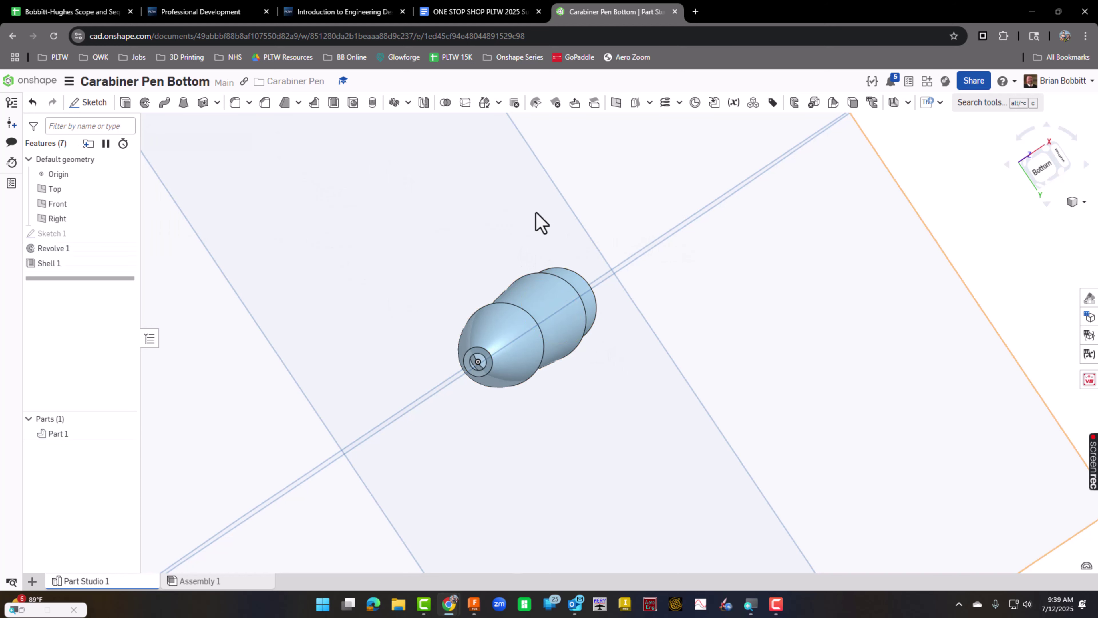
Search the public documents for a custom feature with "thread creator".
right_drag(669, 242, 672, 290)
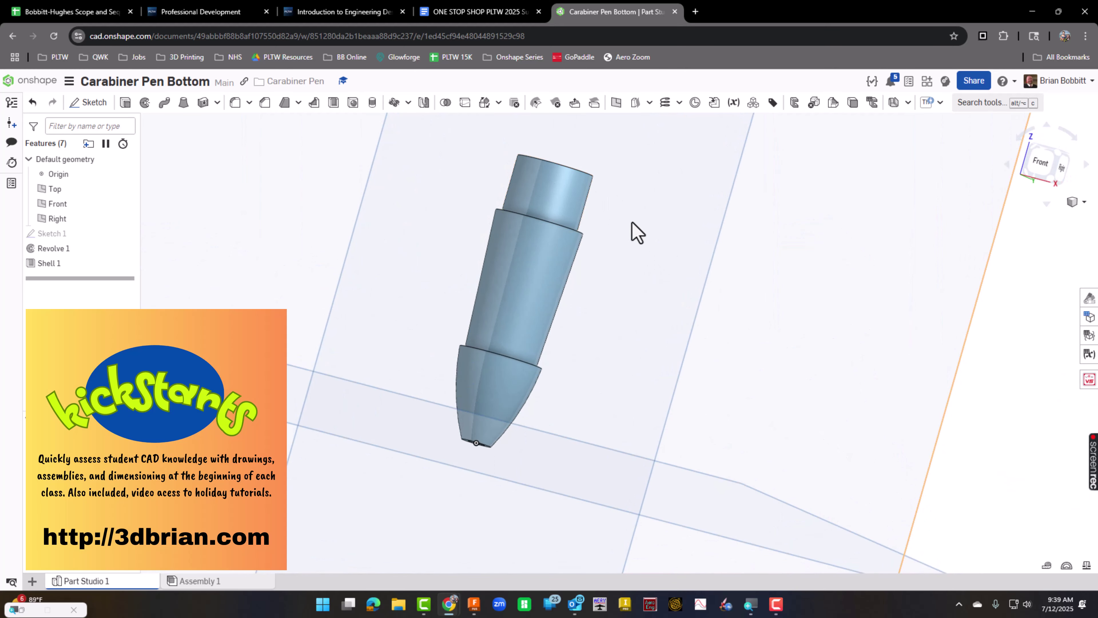
middle_drag(632, 233, 612, 289)
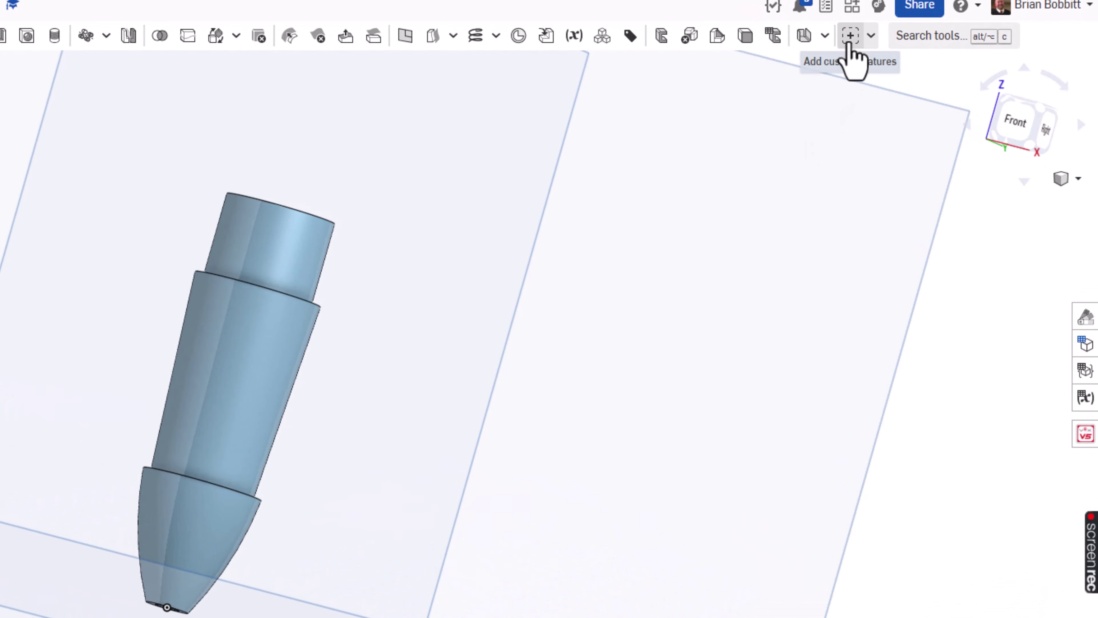
click(850, 39)
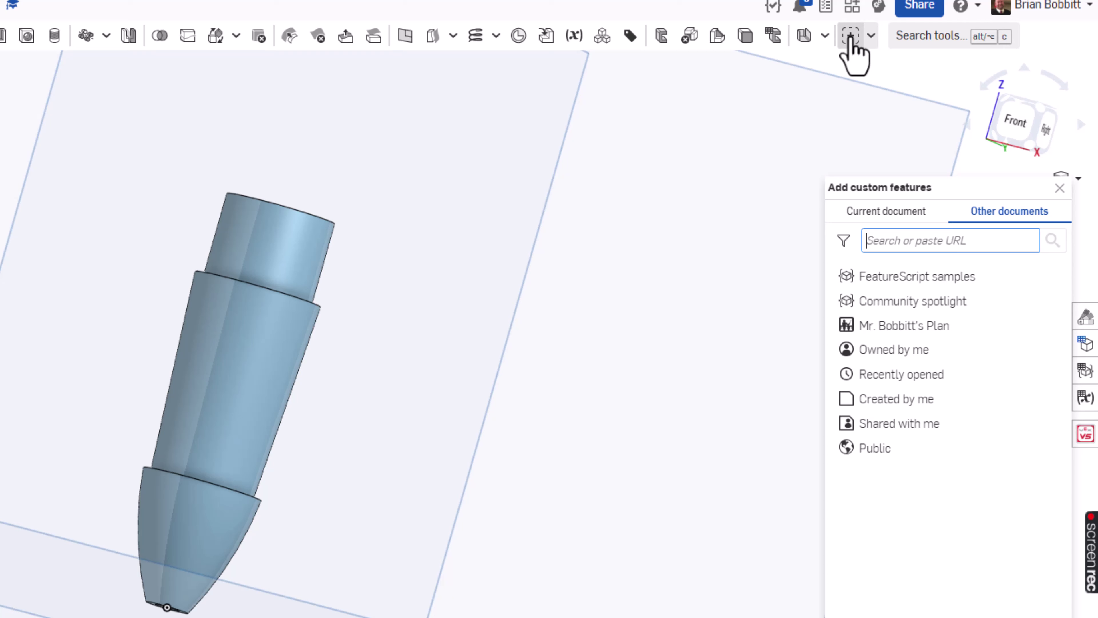
click(872, 449)
click(911, 242)
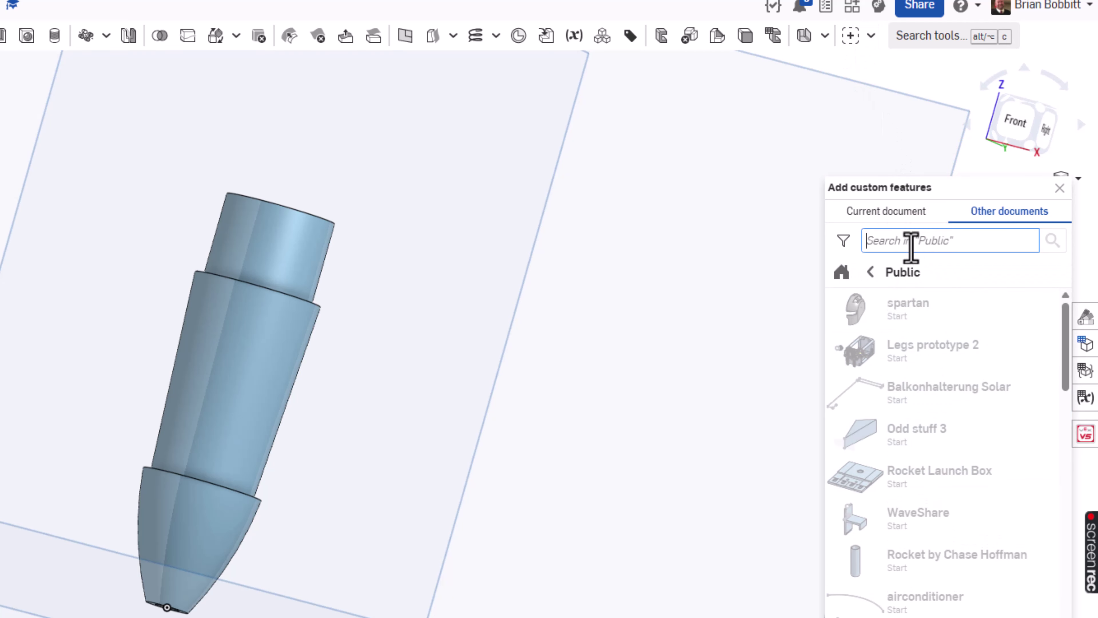
text(thread cre)
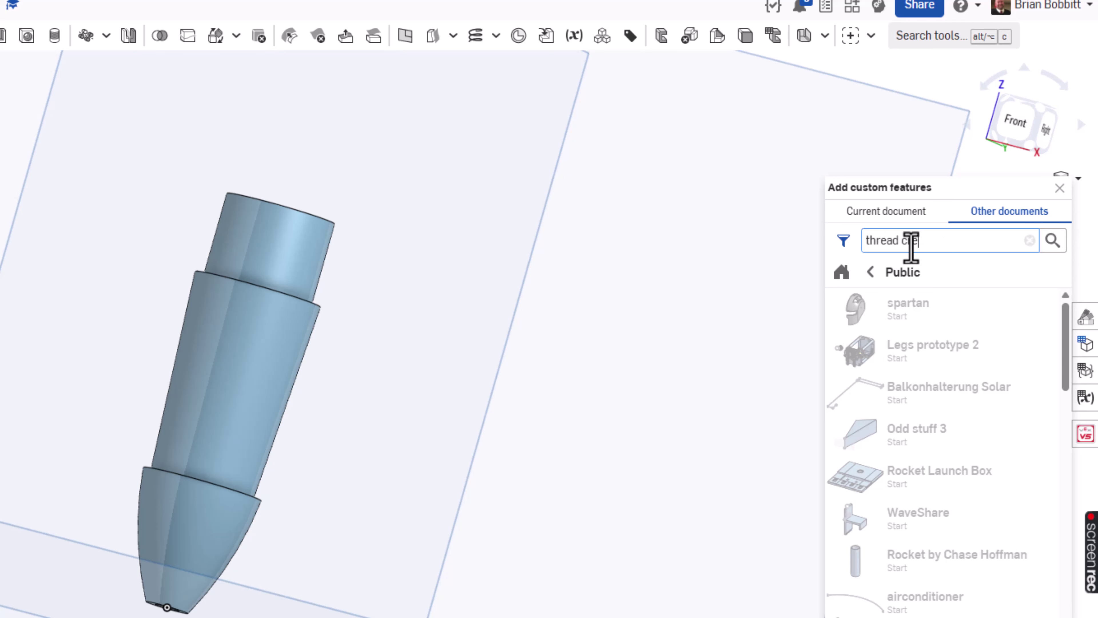
text(ator)
key(Return)
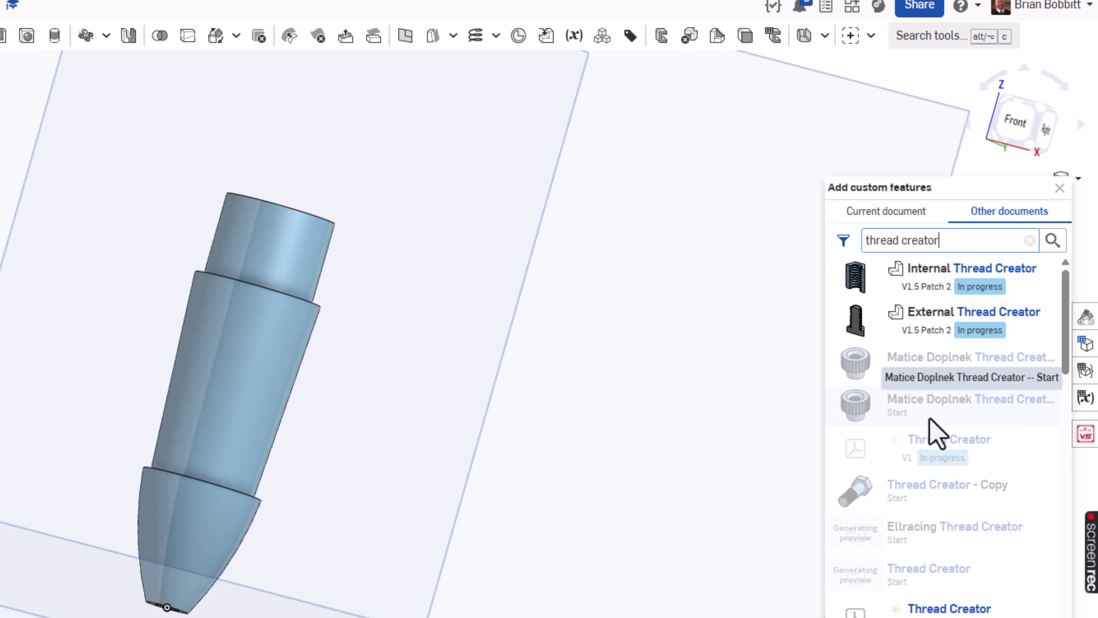
Add the ThreadCreator custom feature from version V2 of the public document hole_anza.
scroll(931, 421, down, 3)
scroll(931, 422, down, 1)
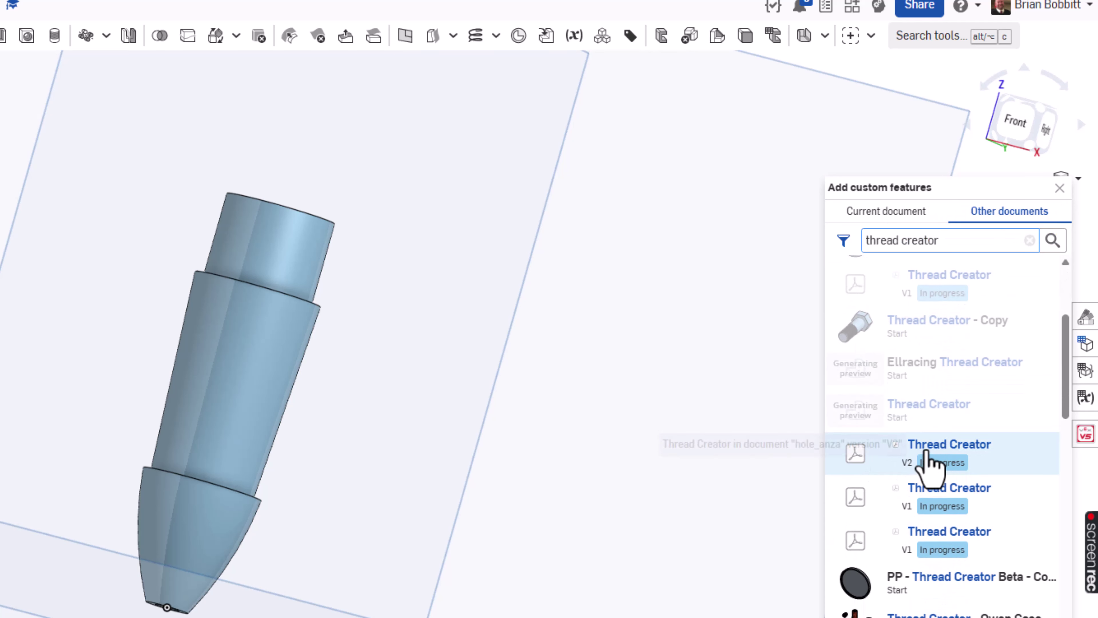
click(928, 450)
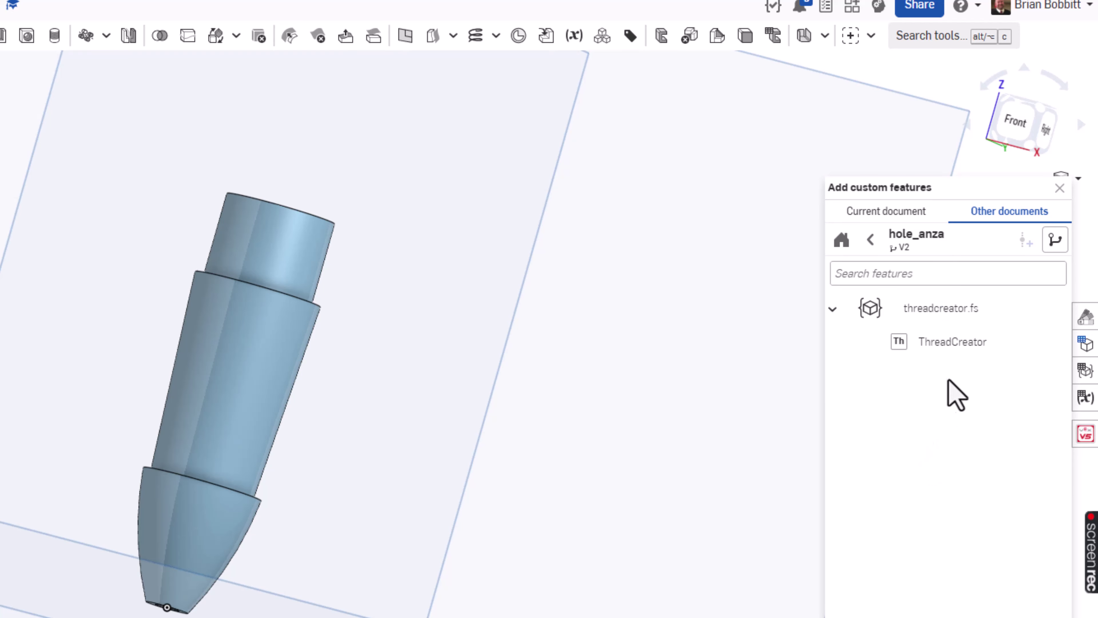
click(931, 344)
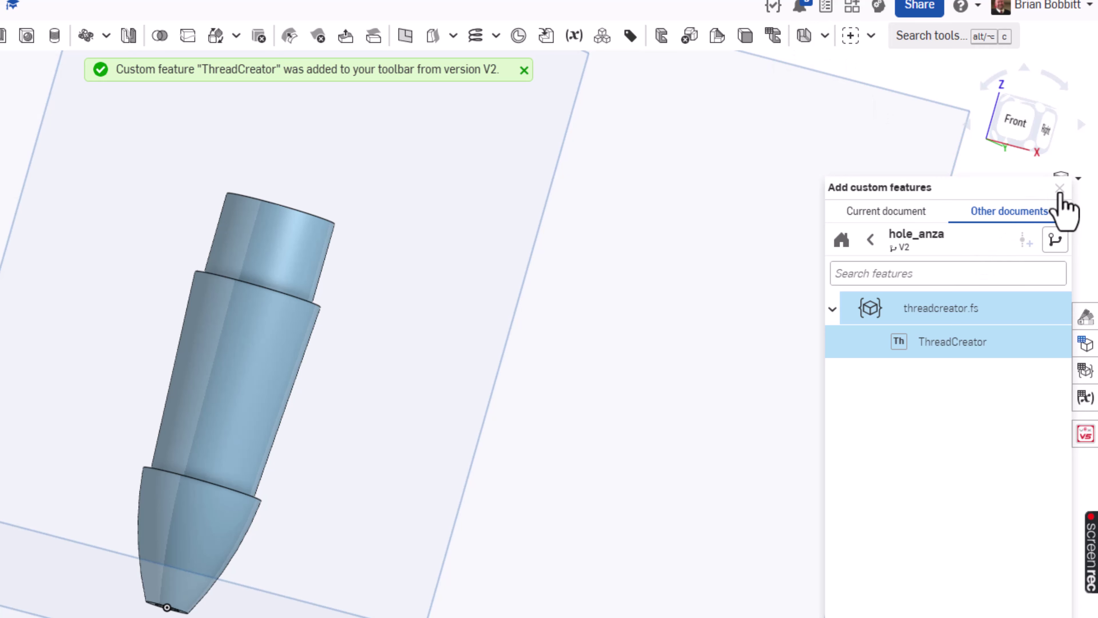
Remove the duplicate ThreadCreator entry at the end of the custom features list.
click(870, 36)
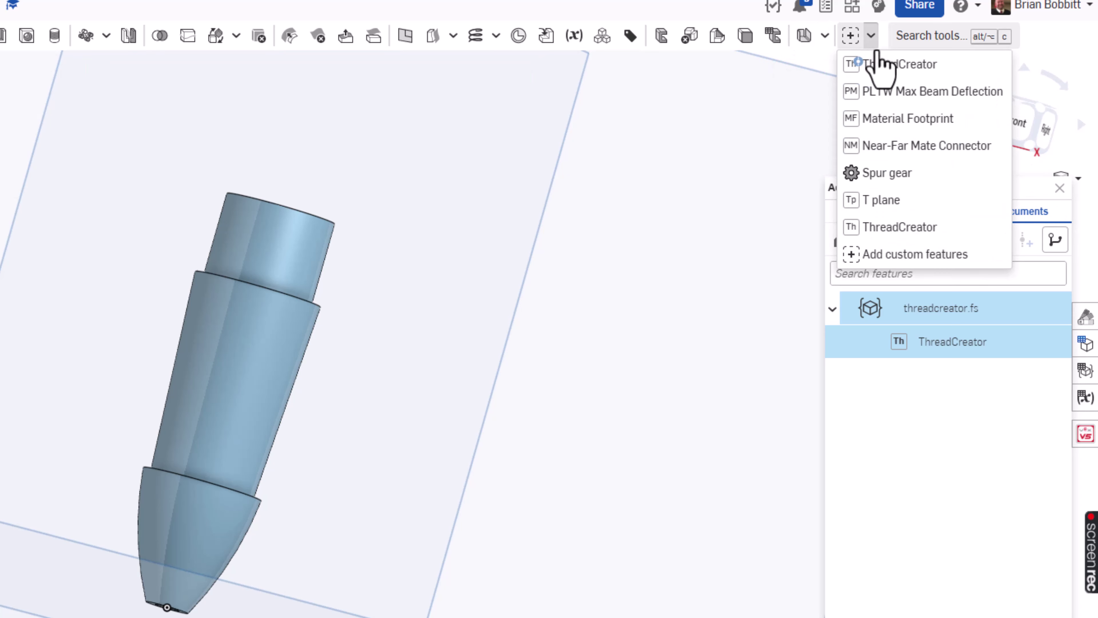
right_click(902, 230)
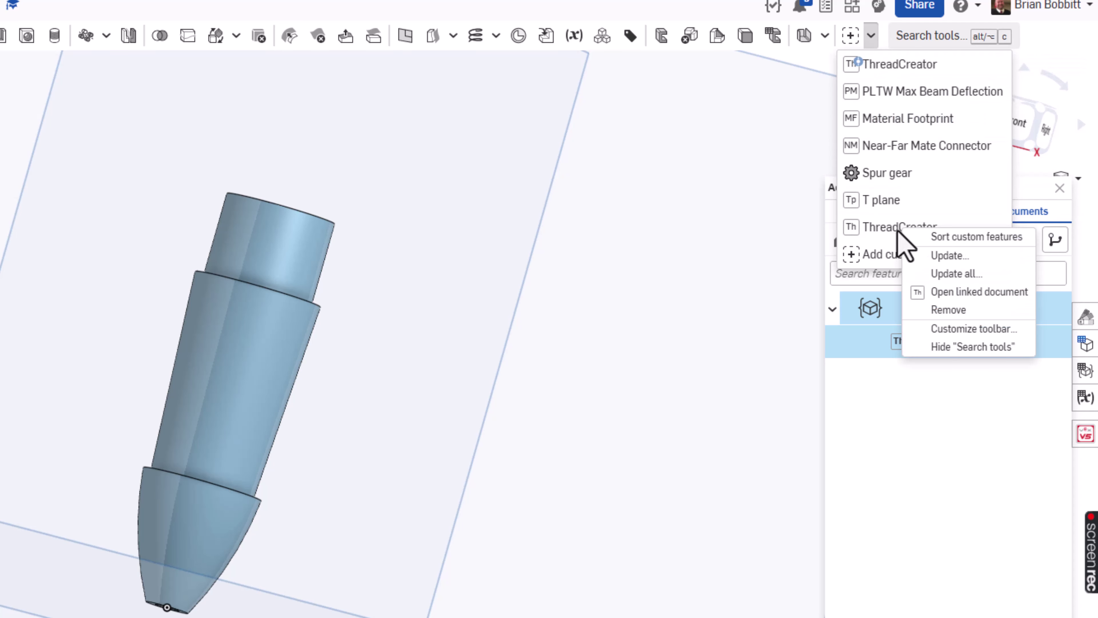
click(954, 311)
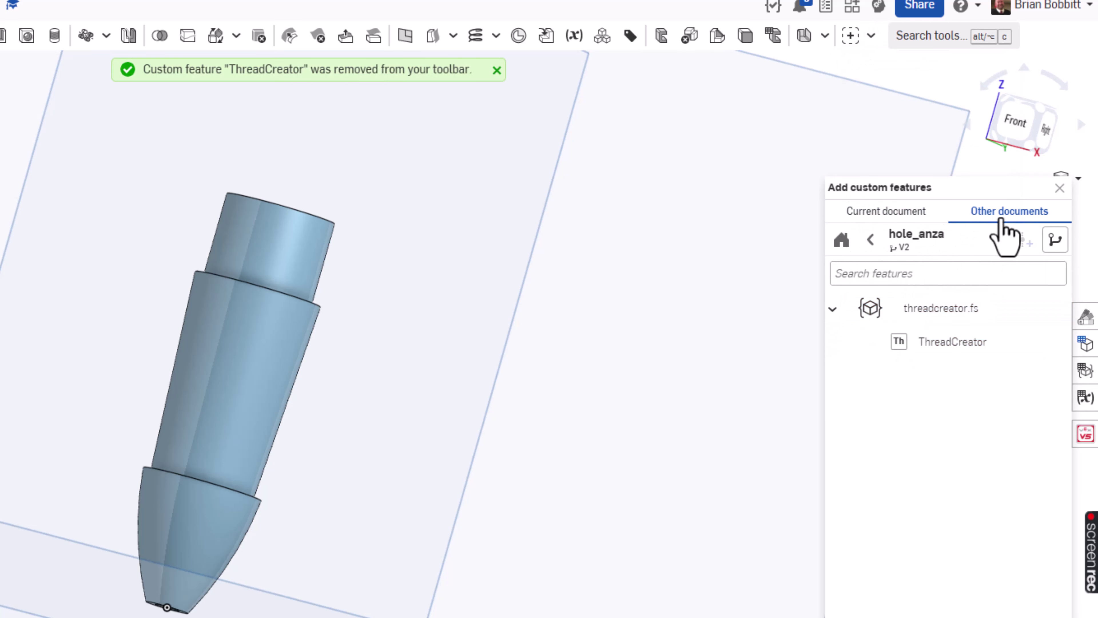
Search the other documents for a custom feature with "tangent plane".
click(871, 240)
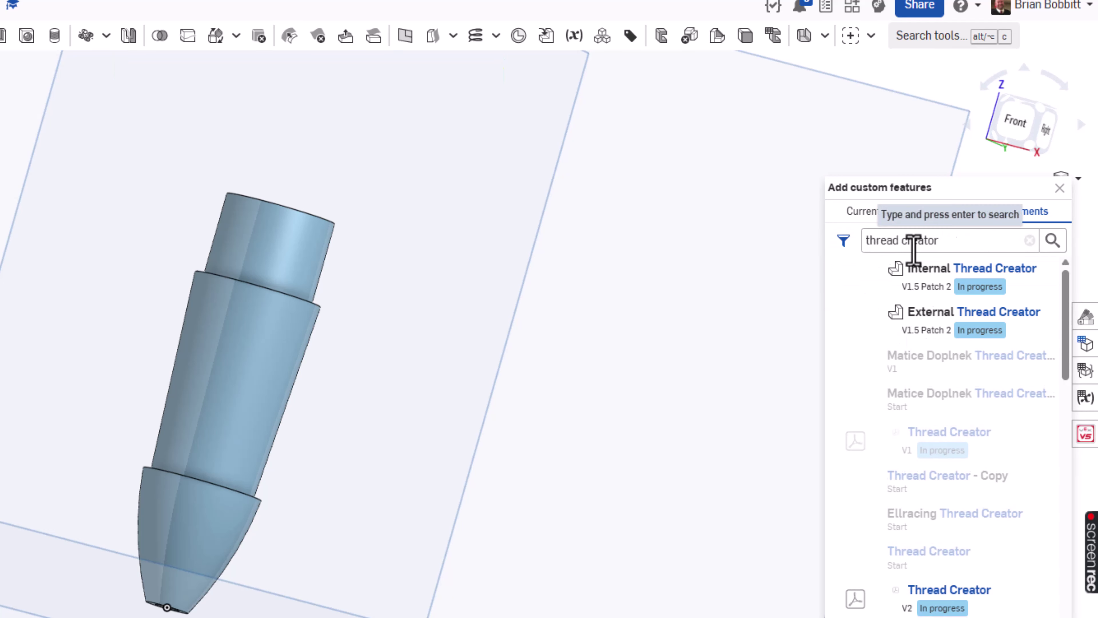
drag(963, 242, 854, 246)
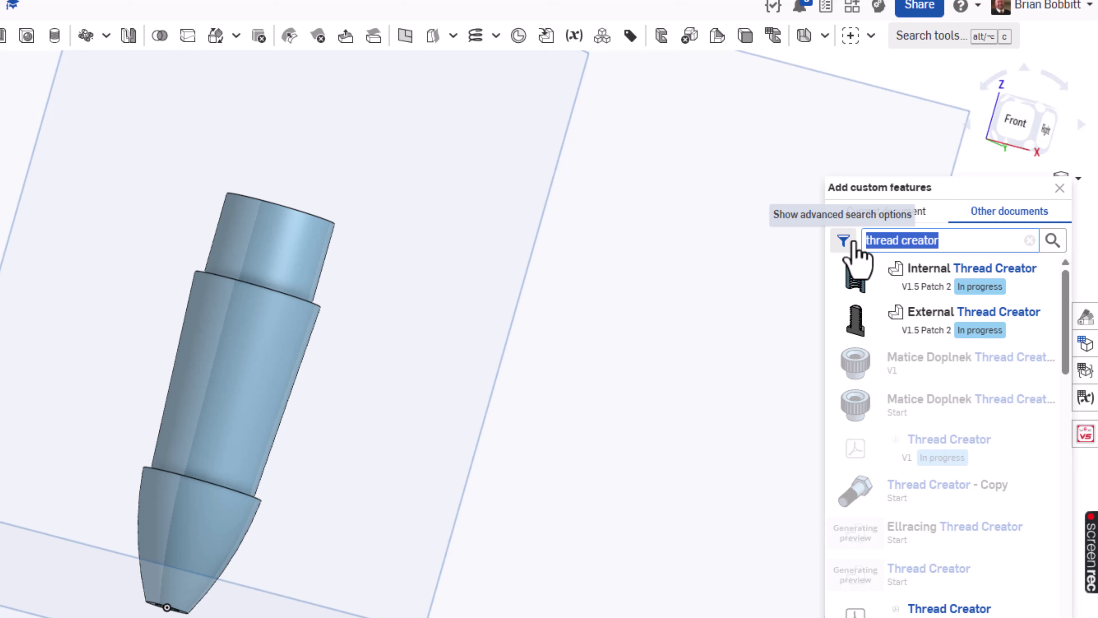
text(tangent plane)
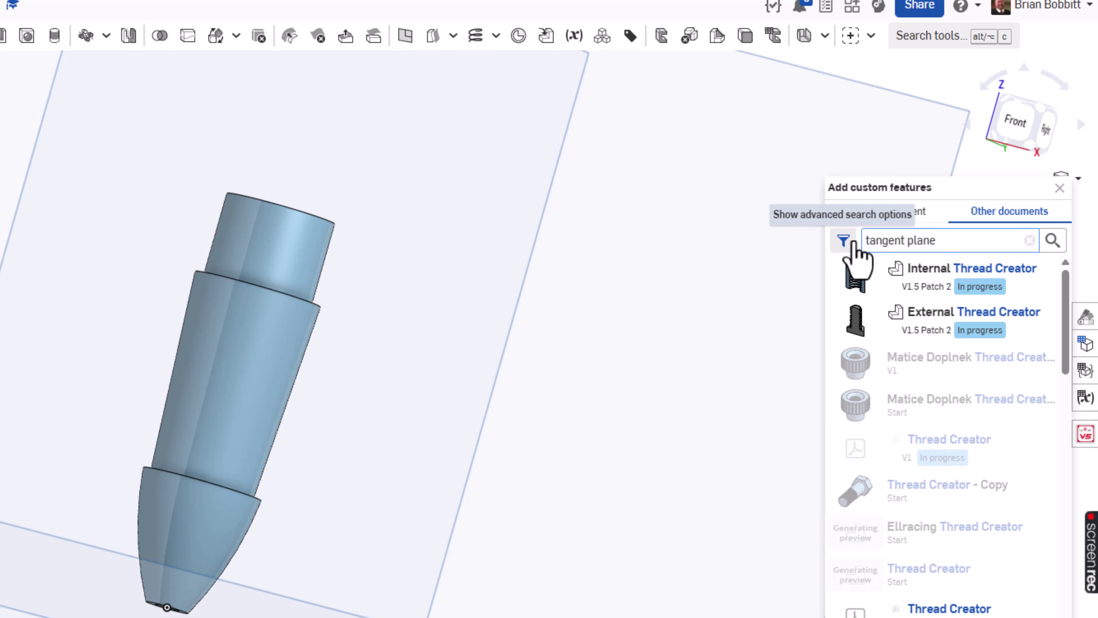
key(Return)
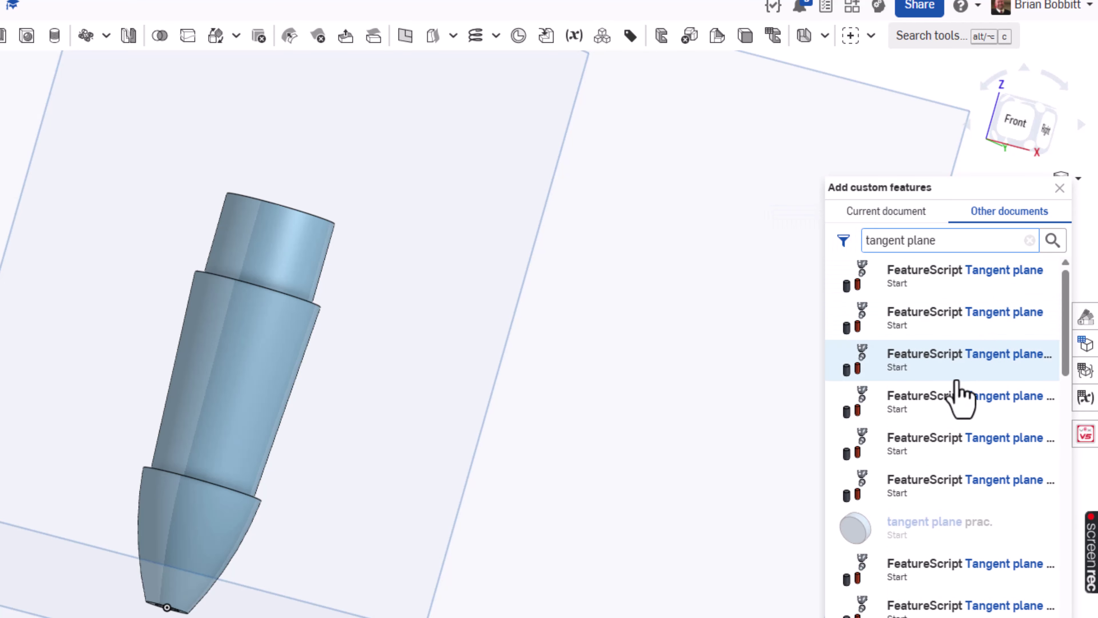
Remove the T plane custom feature of the first FeatureScript Tangent plane document from the added features and close the dialog.
click(913, 288)
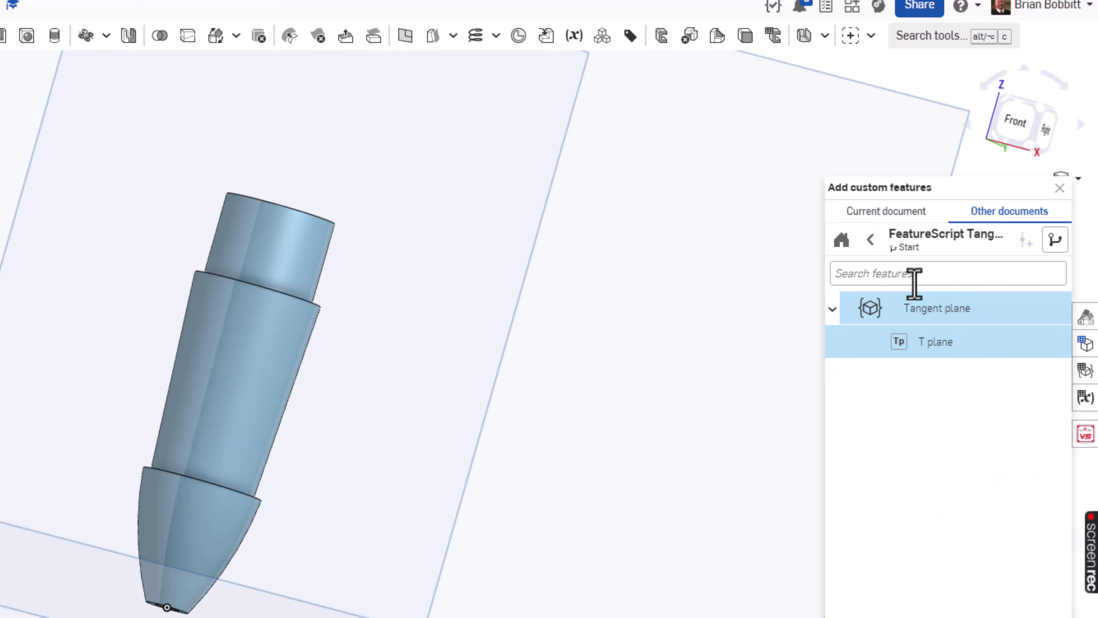
click(899, 346)
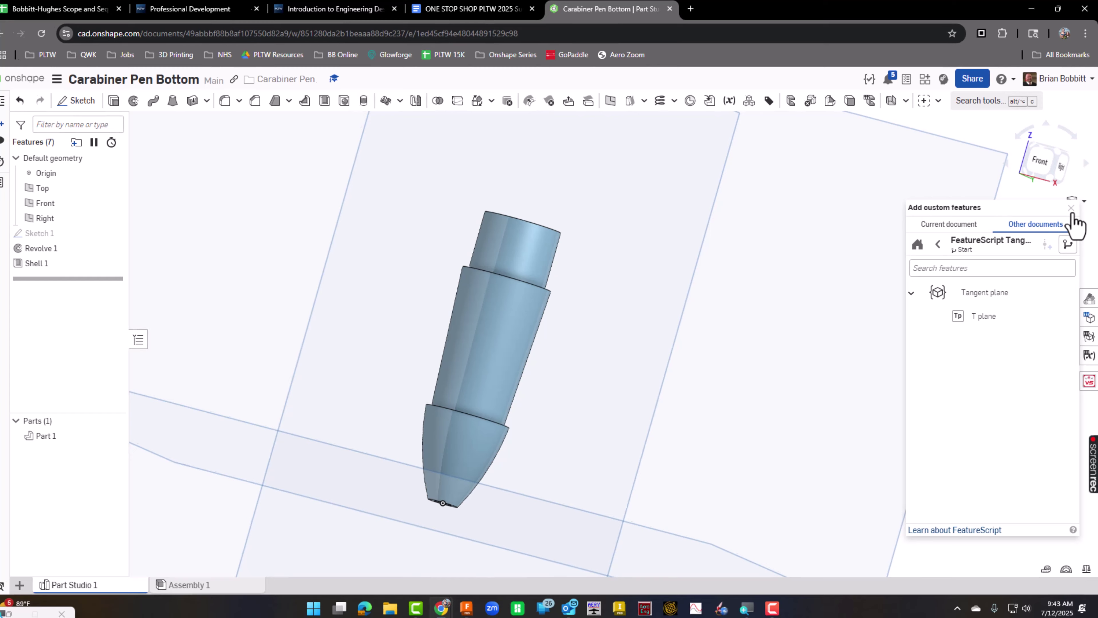
click(1071, 212)
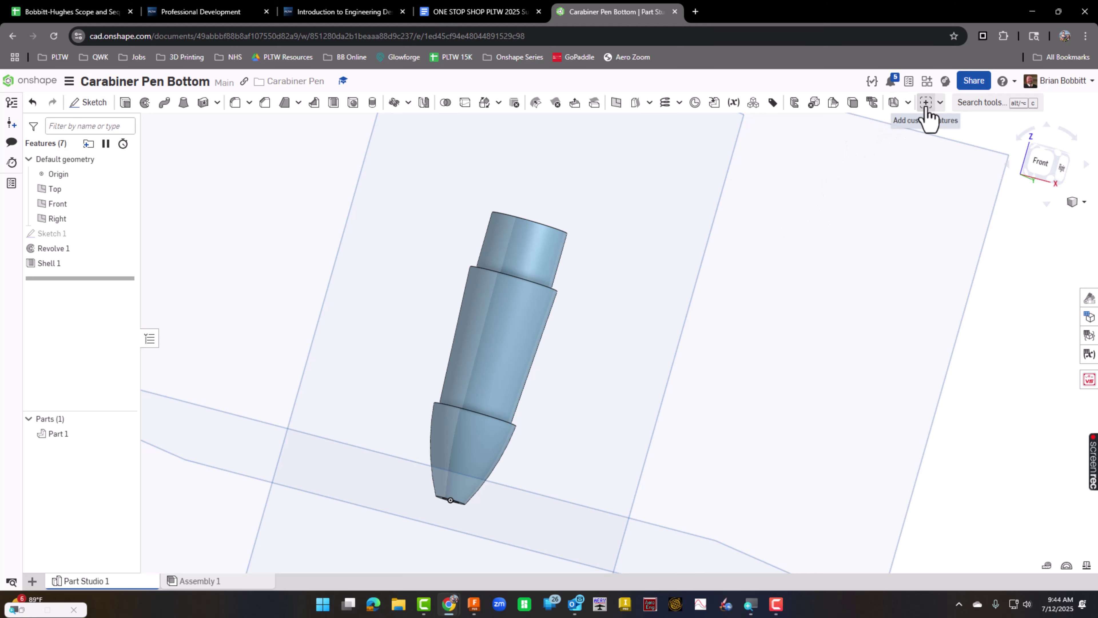
Thread the outer cylindrical face of the pen's upper neck with ThreadCreator, using ANSI Standard, fully threaded and a 1/20 in pitch.
click(940, 103)
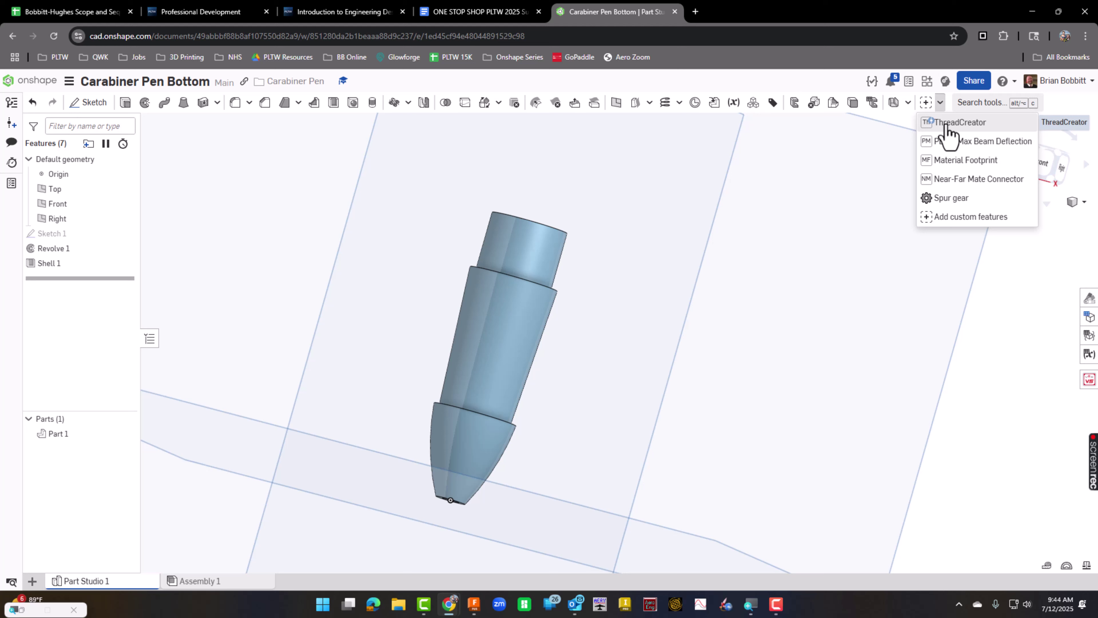
click(946, 127)
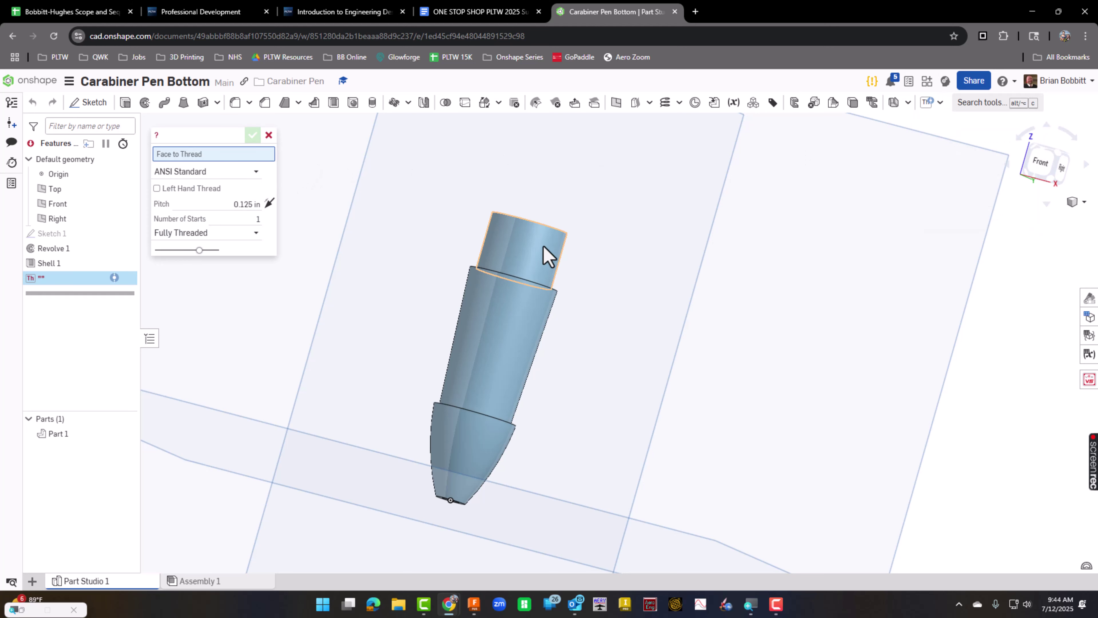
click(548, 259)
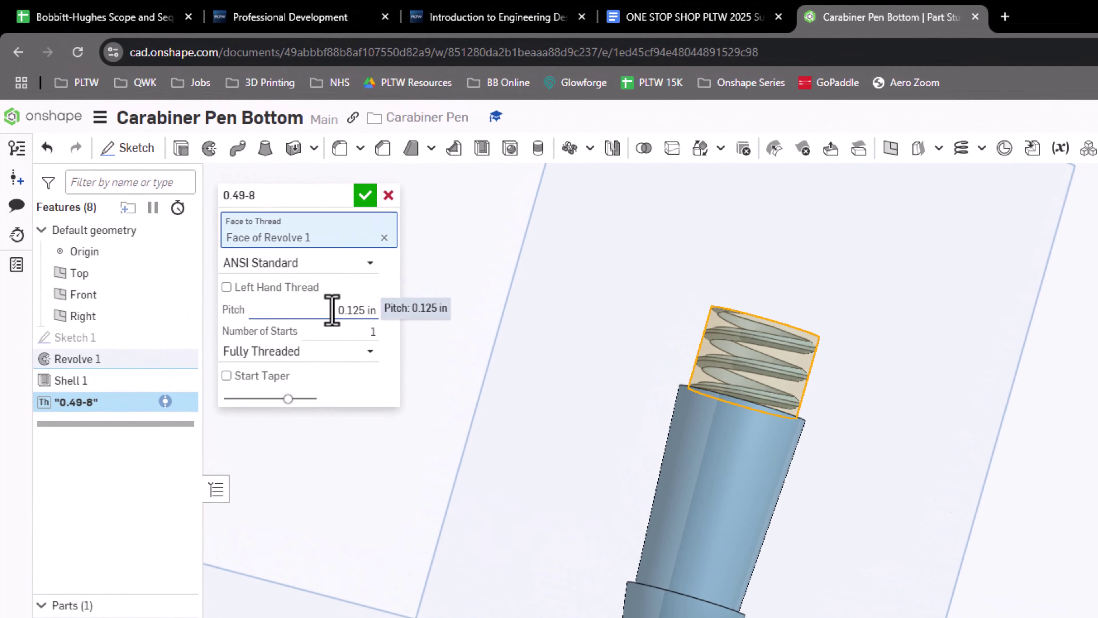
click(350, 309)
drag(351, 310, 402, 310)
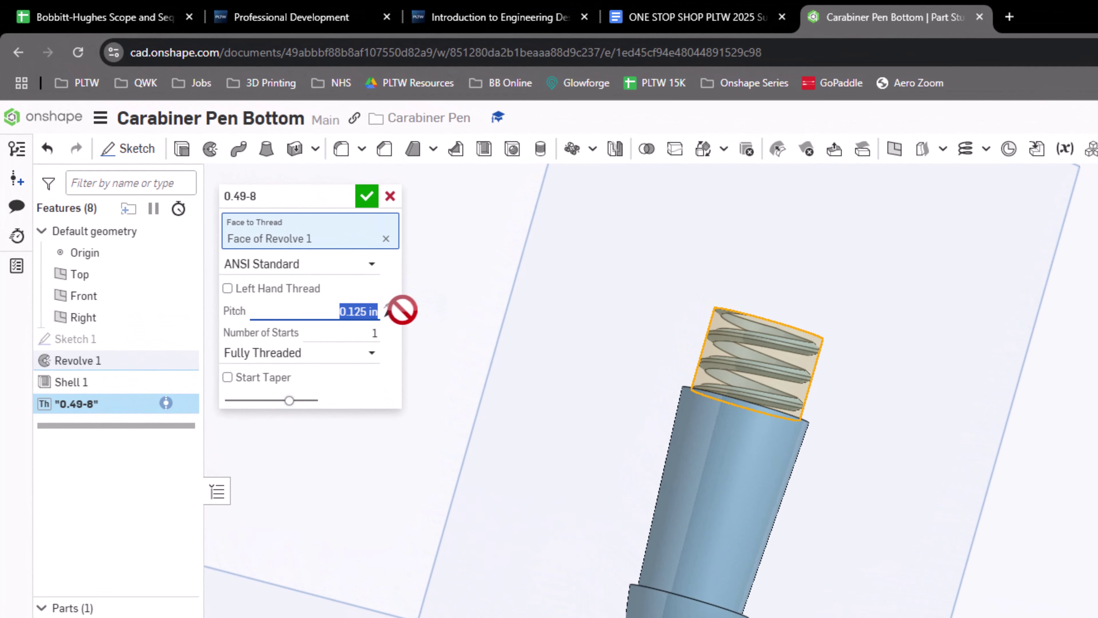
text(1/20)
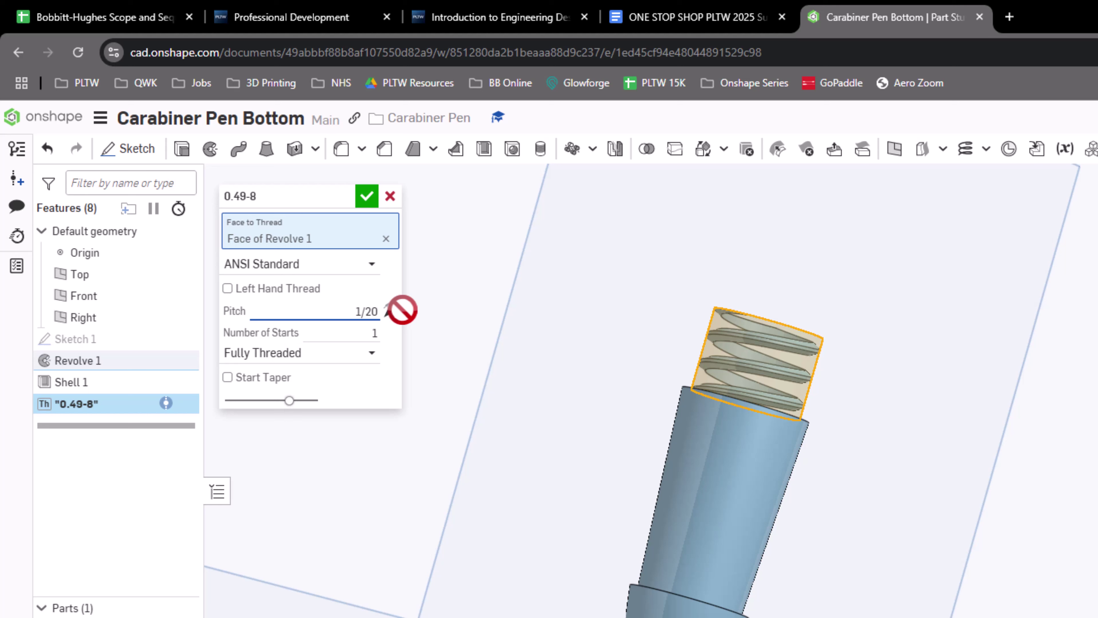
key(Return)
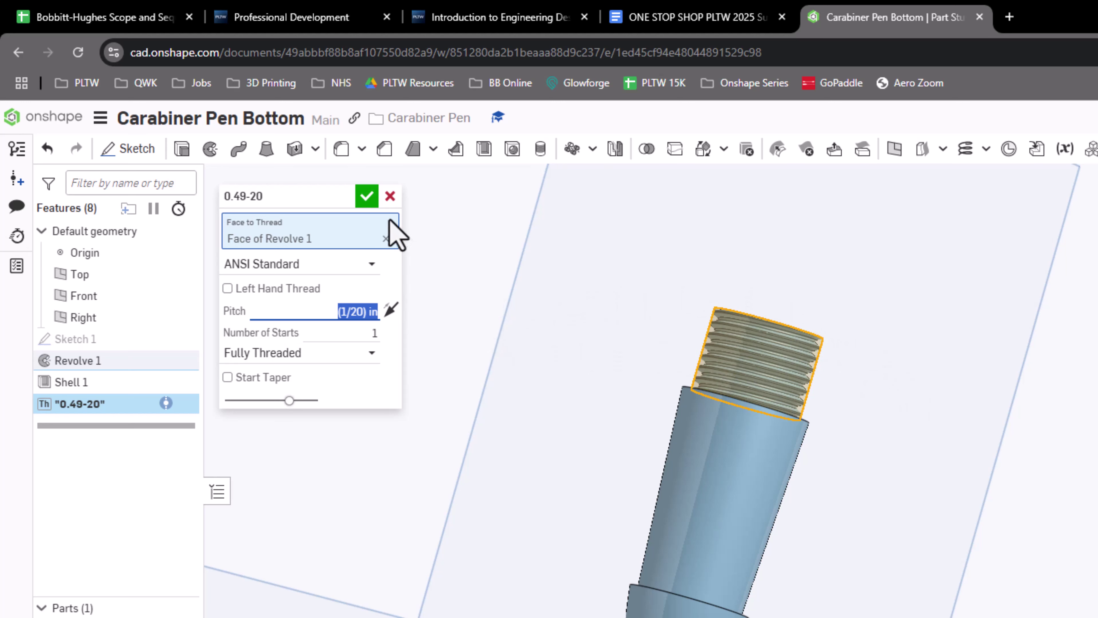
click(367, 202)
right_drag(893, 432, 880, 380)
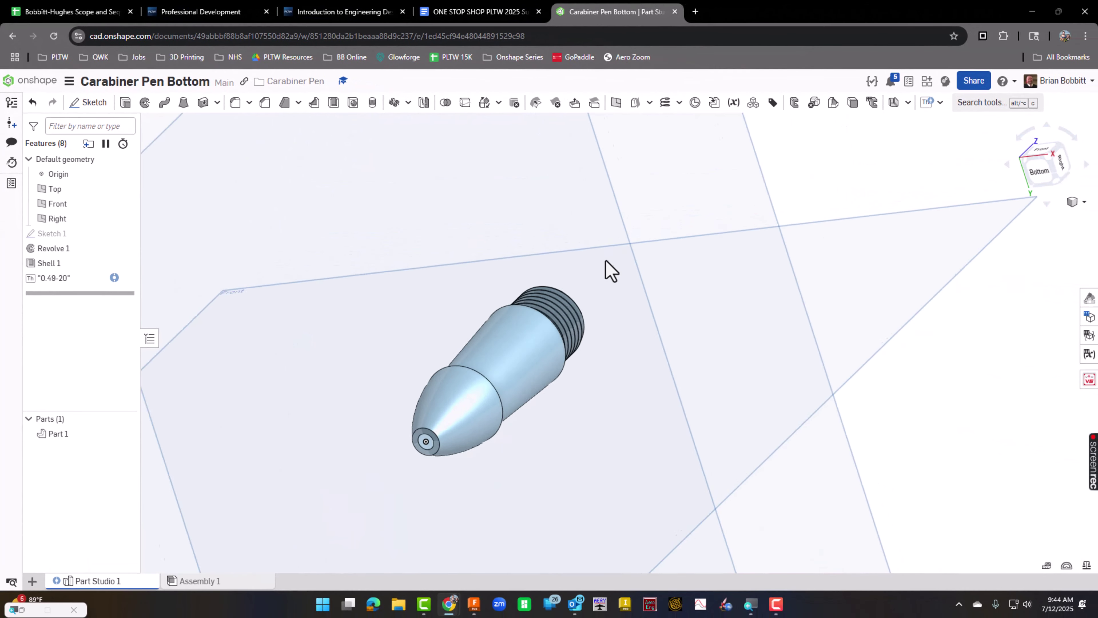
right_drag(606, 261, 602, 301)
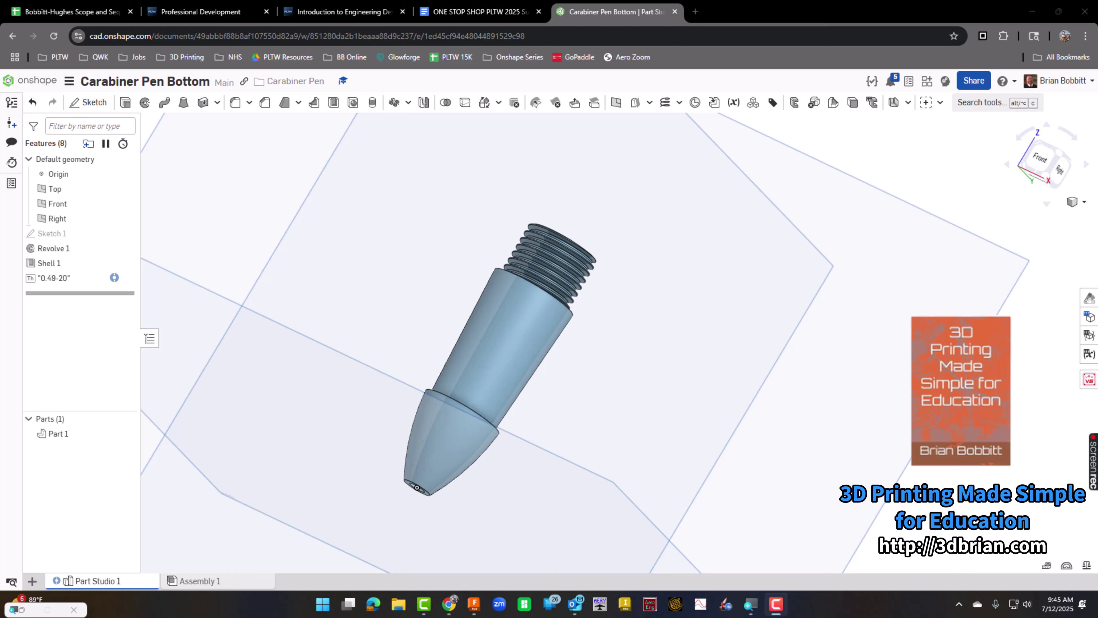
Rename the part as PEN BOTTOM.
right_drag(665, 363, 629, 403)
scroll(624, 393, down, 2)
middle_drag(623, 394, 710, 341)
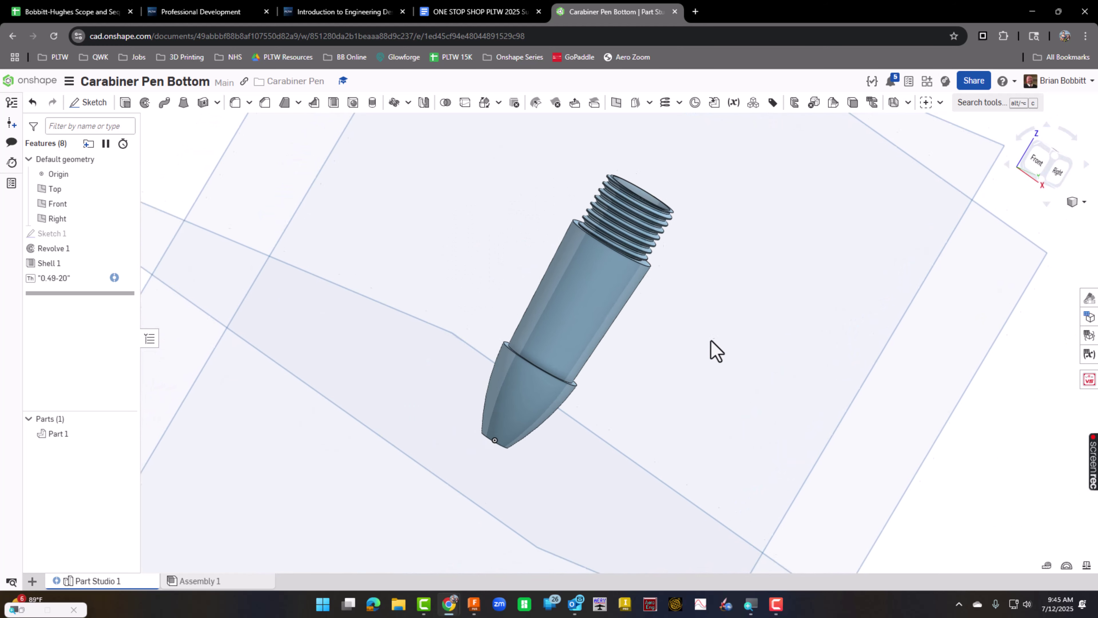
scroll(710, 341, down, 1)
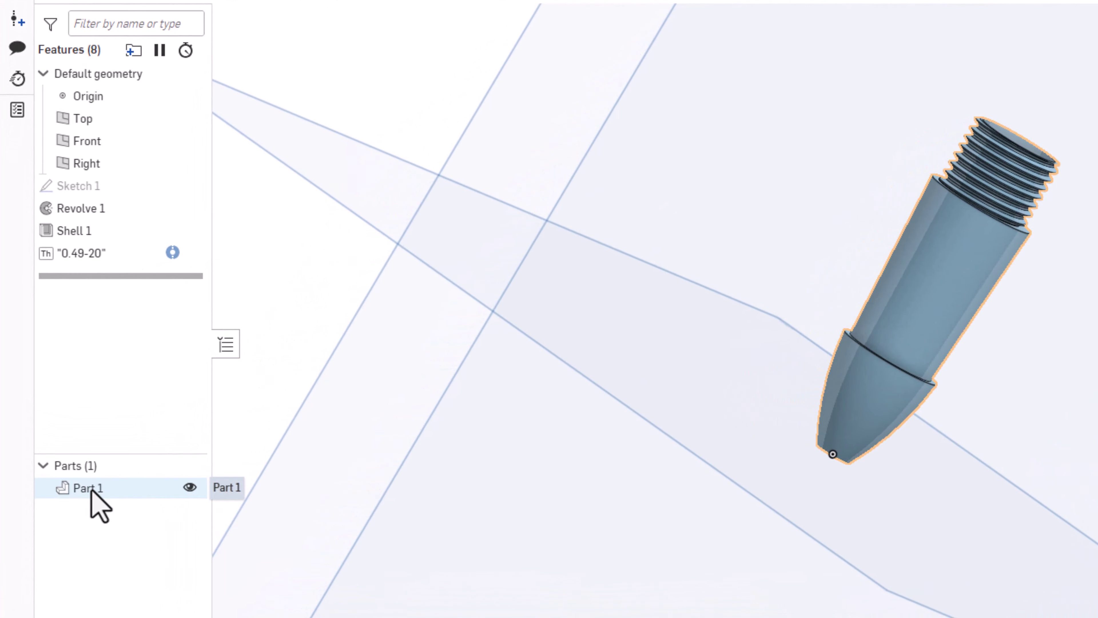
click(92, 488)
right_click(92, 488)
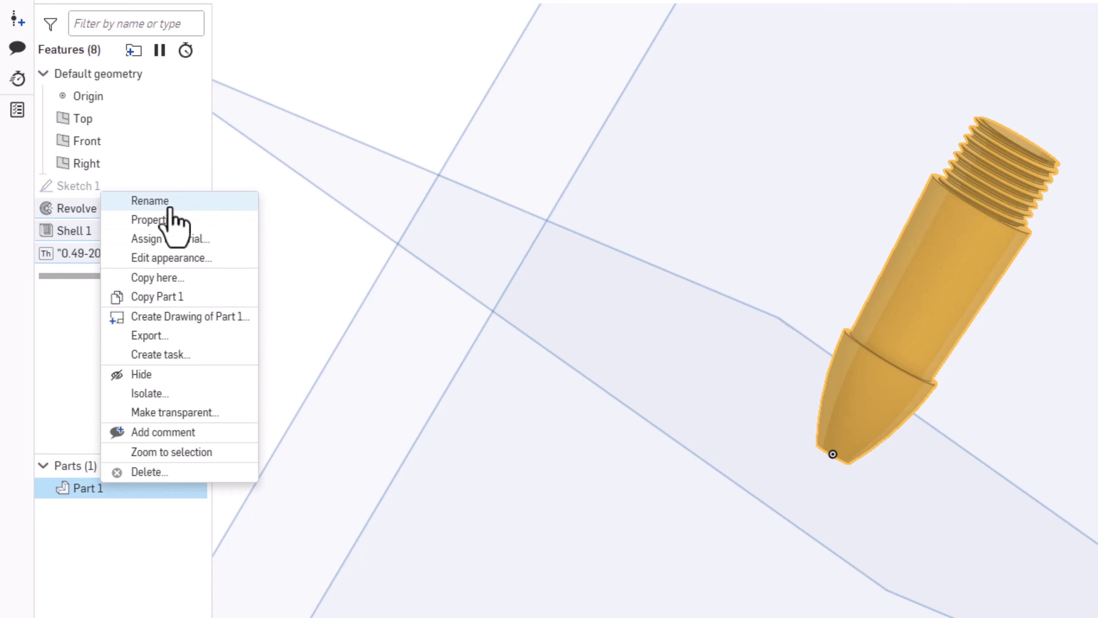
click(150, 201)
text(PEN BOTTOM)
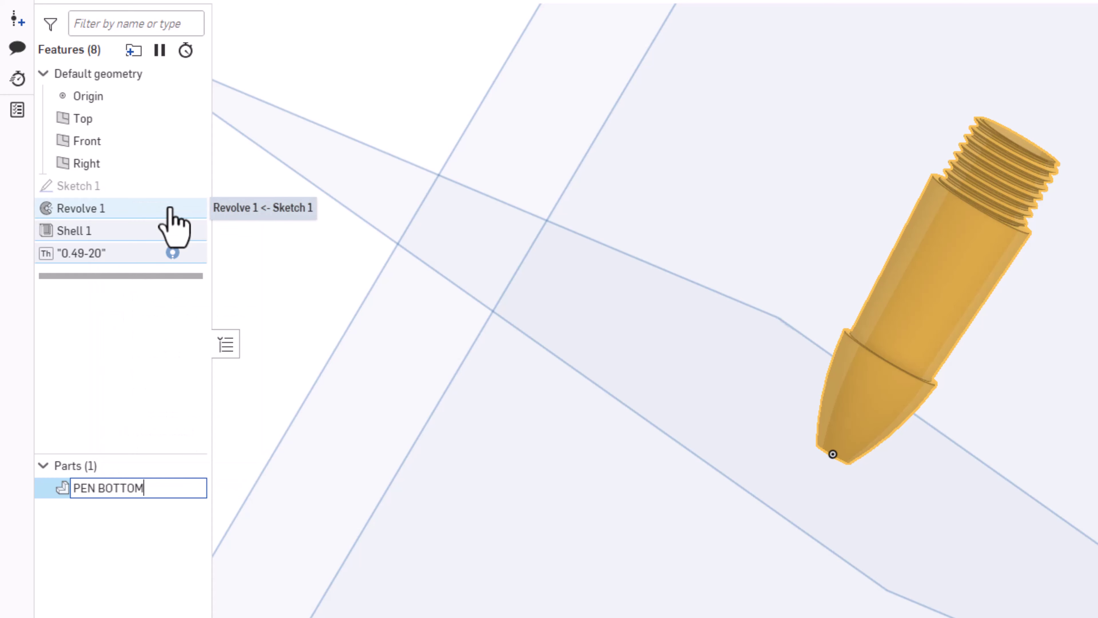
key(Return)
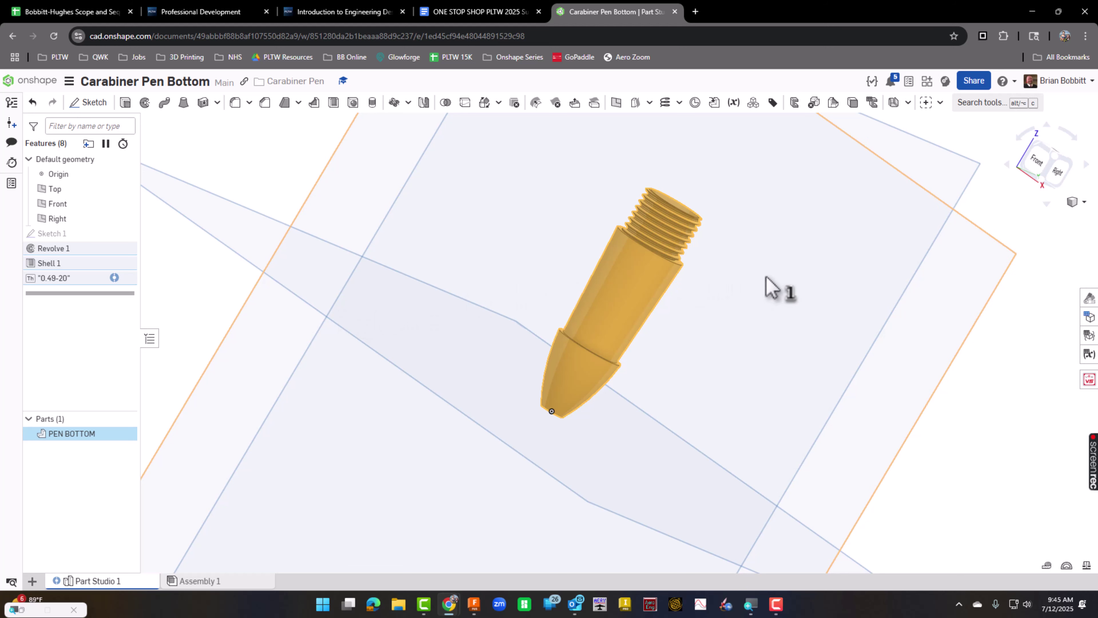
click(910, 362)
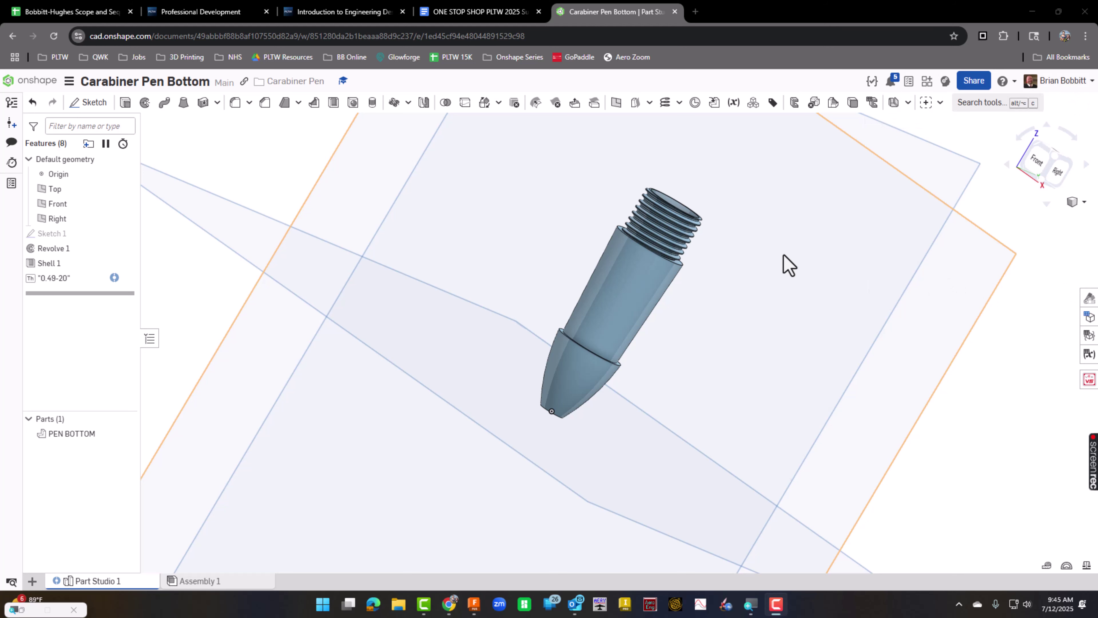
Hide the Top, Front and Right default planes.
right_drag(795, 232, 781, 272)
scroll(789, 257, up, 5)
scroll(789, 257, down, 9)
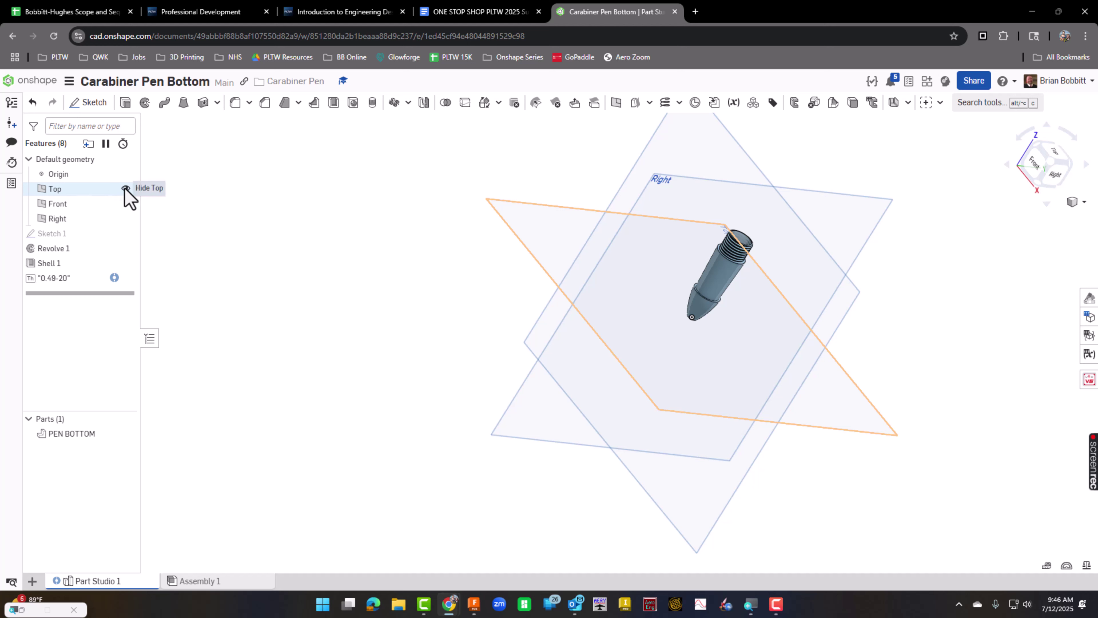
click(125, 189)
click(126, 204)
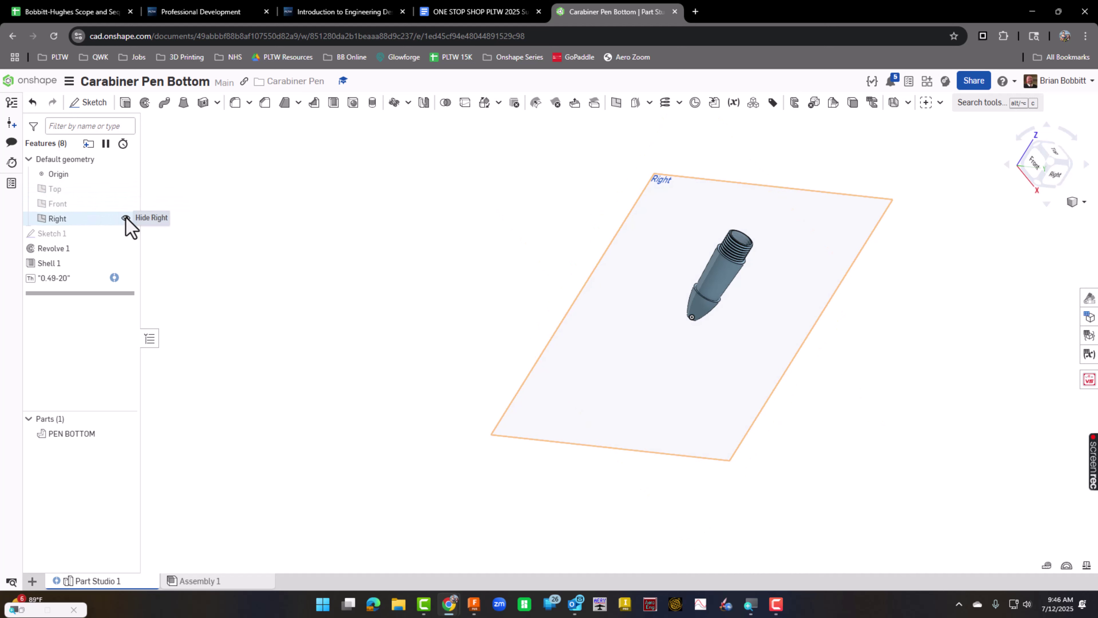
click(125, 218)
Create a reference plane offset 0 in from the flat ring-shaped ledge face where the pen's barrel meets its tip.
scroll(784, 306, up, 3)
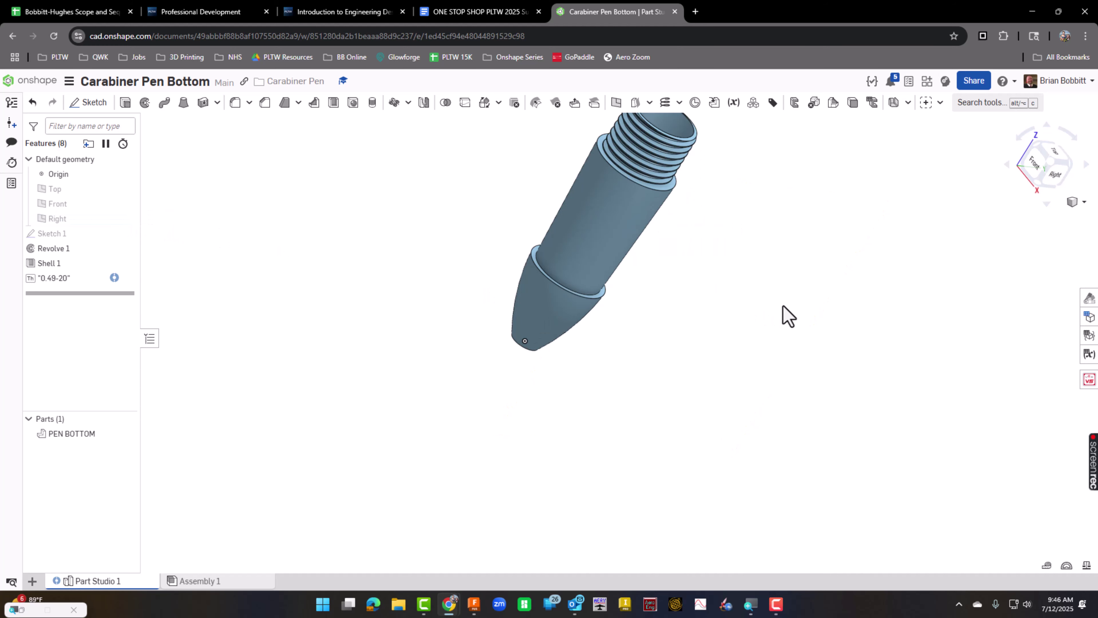
scroll(731, 270, down, 1)
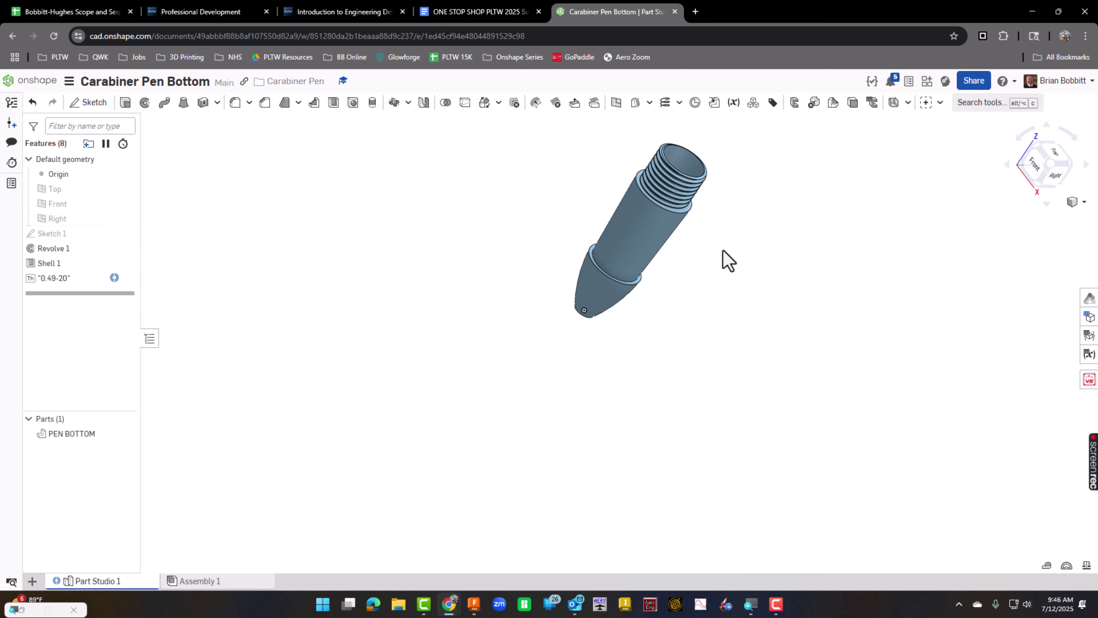
scroll(603, 261, down, 2)
scroll(603, 257, up, 3)
scroll(603, 257, up, 5)
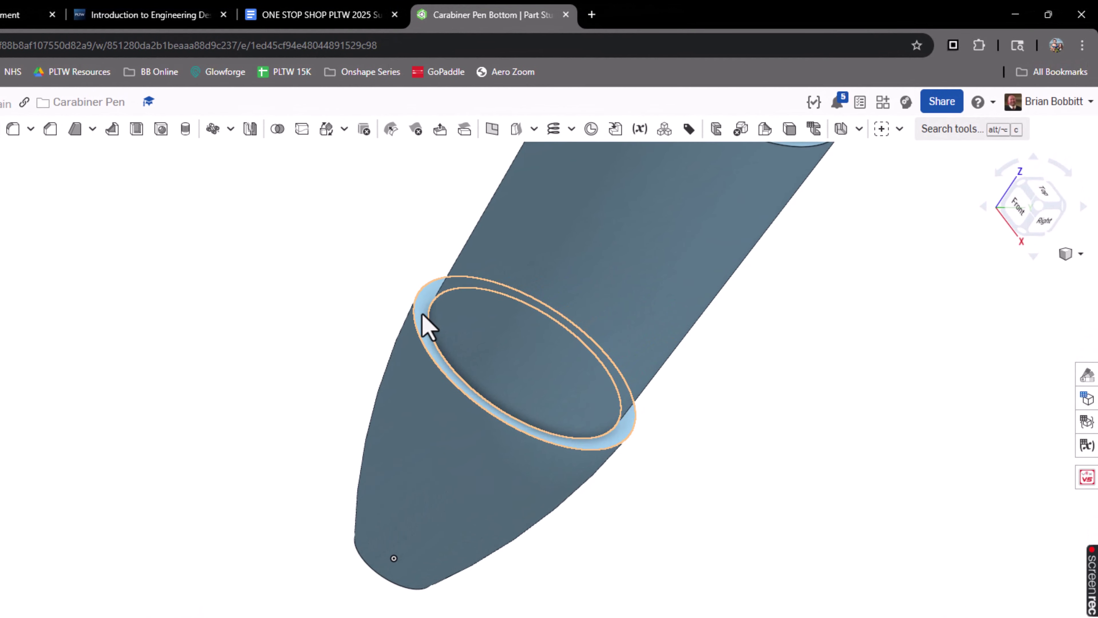
click(492, 130)
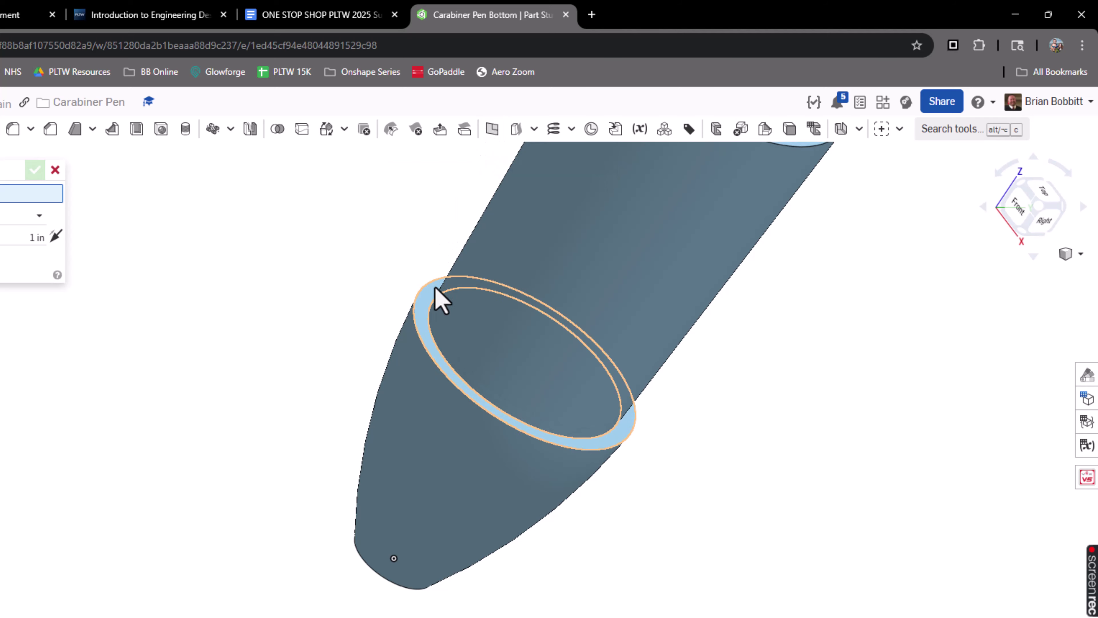
click(430, 309)
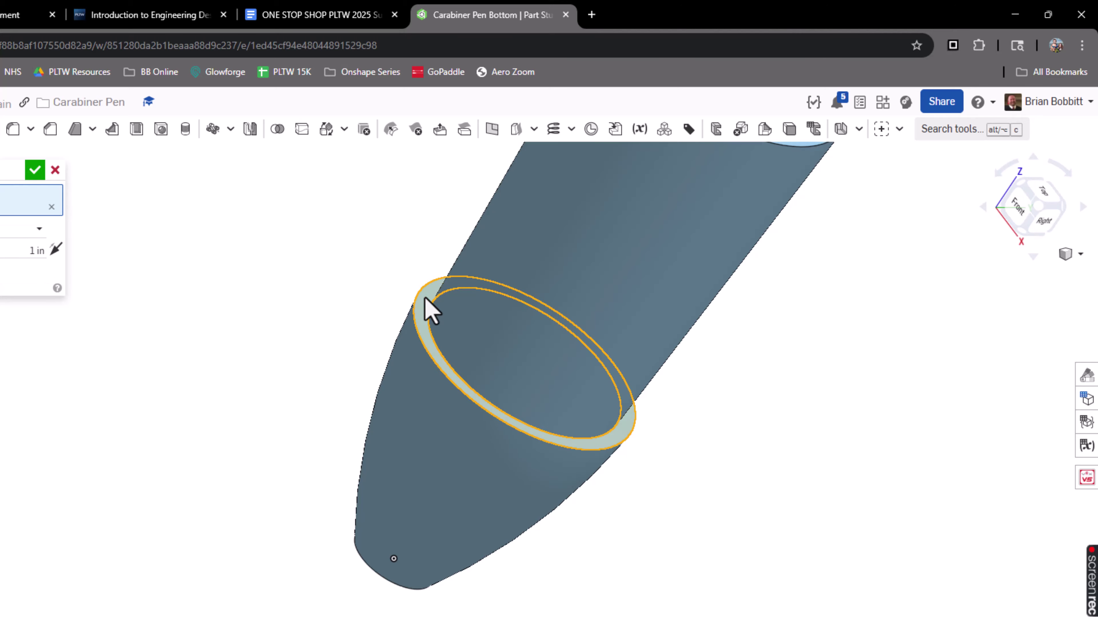
drag(0, 164, 52, 173)
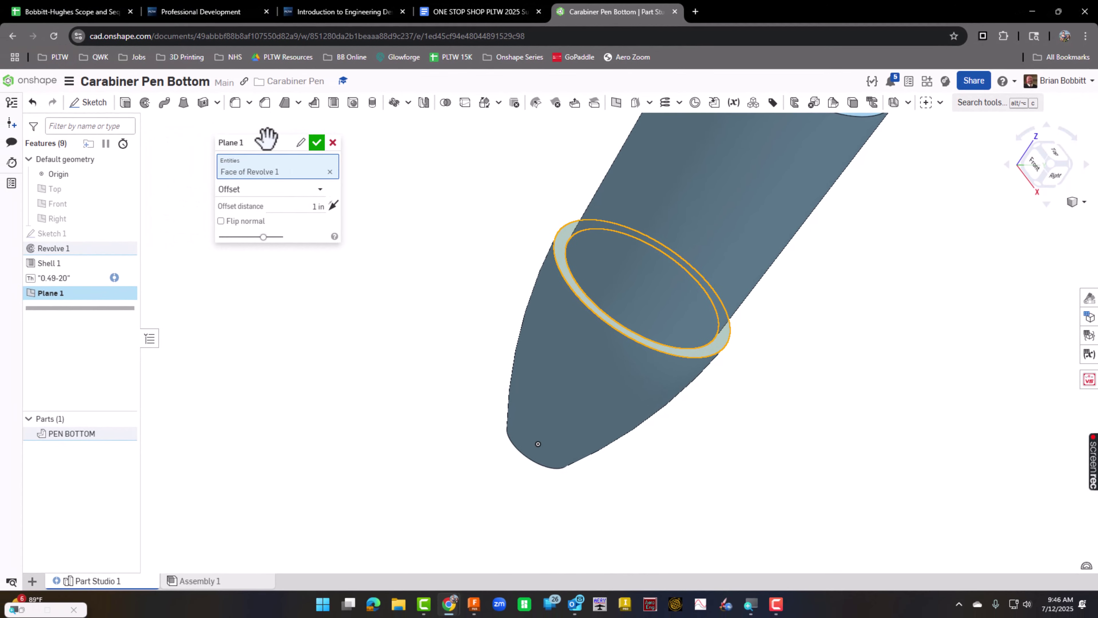
drag(267, 137, 284, 139)
click(272, 190)
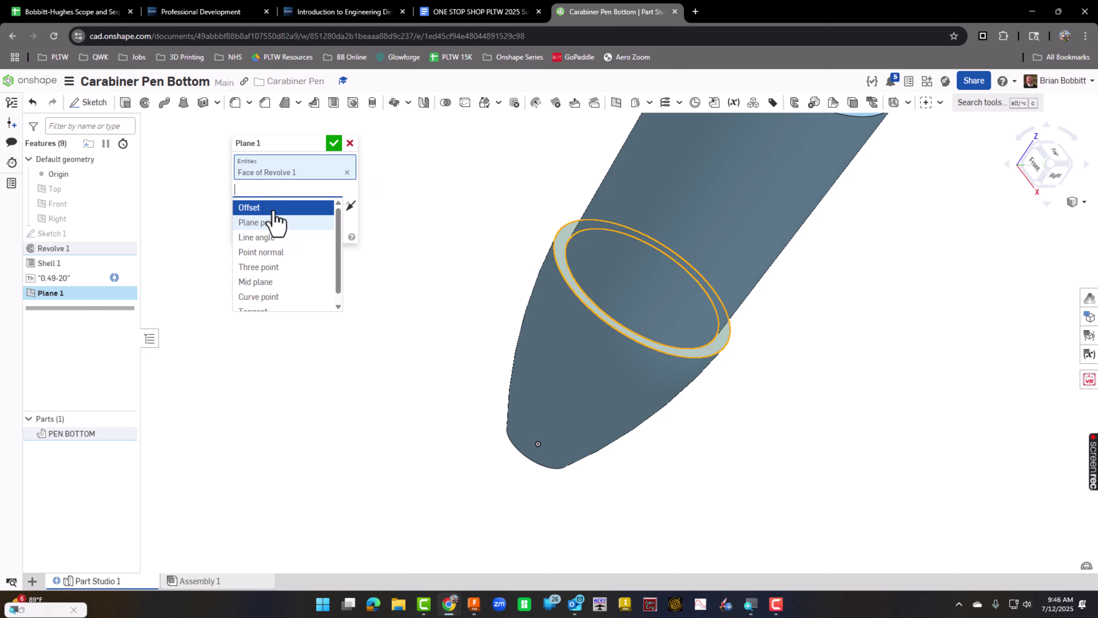
click(267, 209)
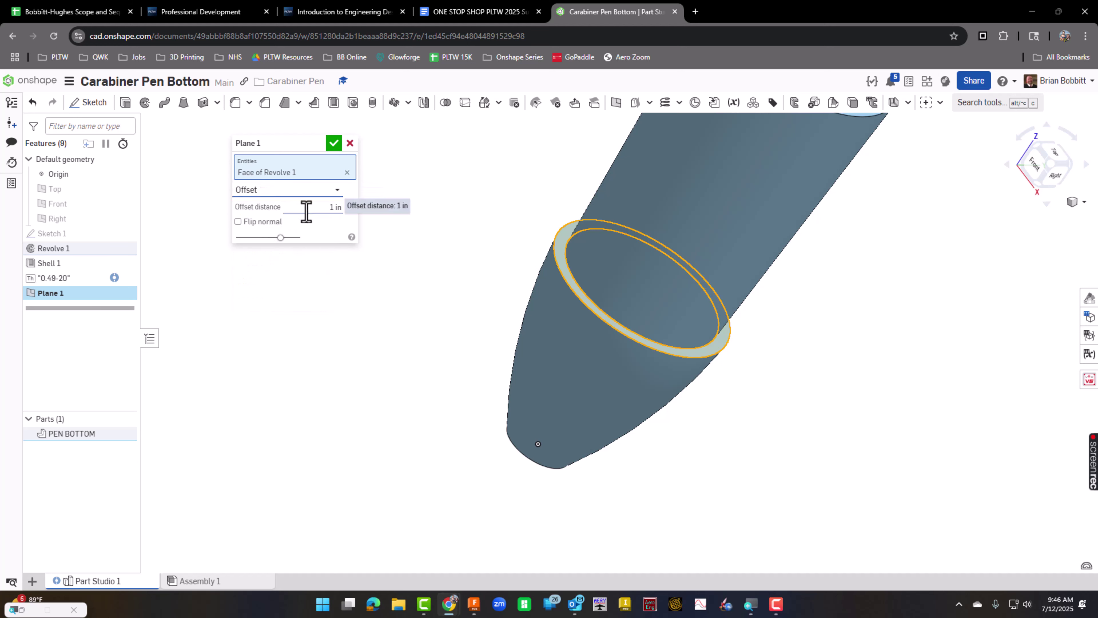
drag(306, 211, 355, 214)
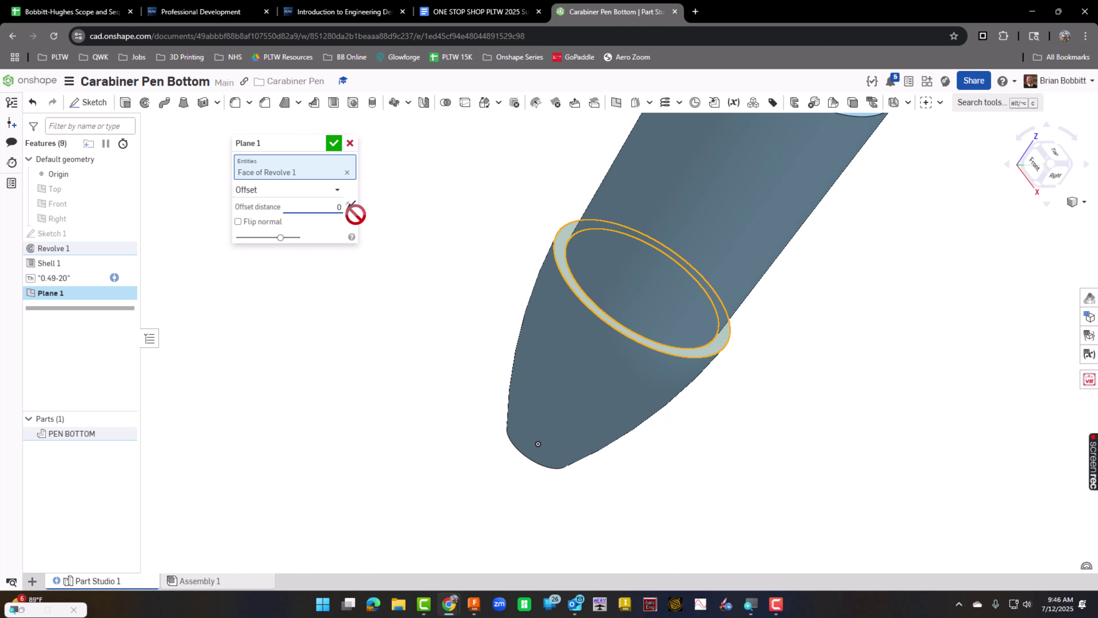
drag(356, 214, 339, 156)
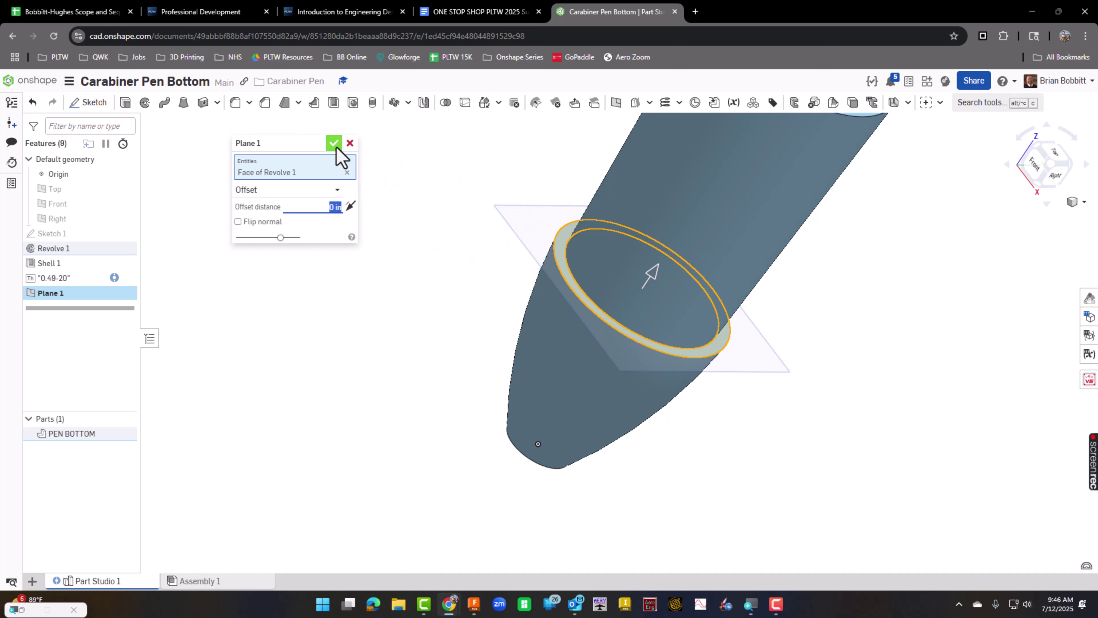
click(336, 145)
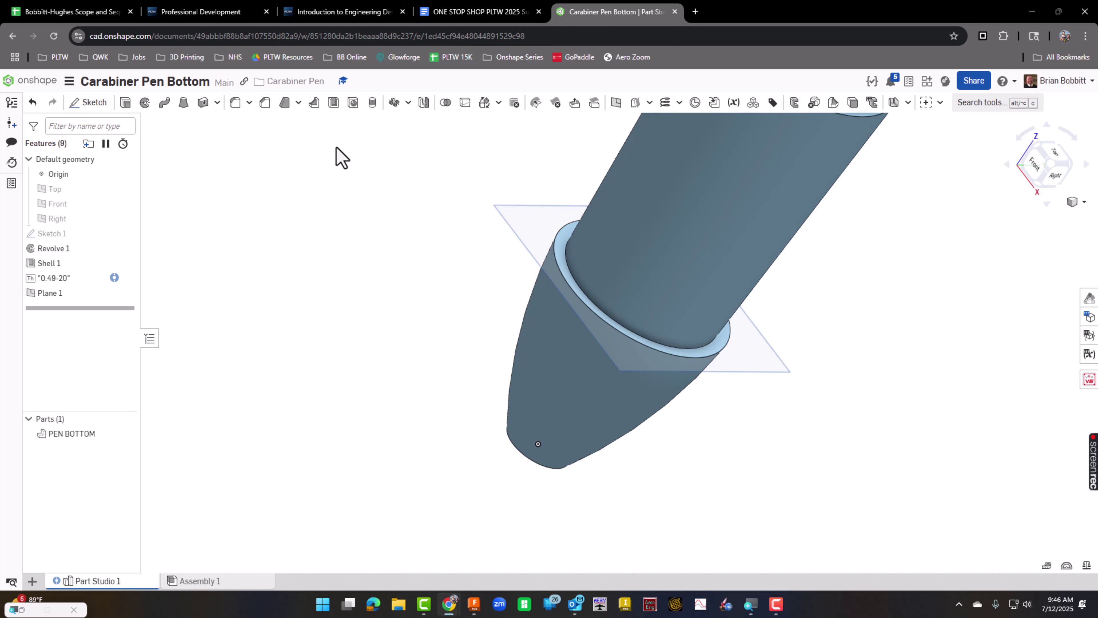
Sketch a 0.563 in diameter circle centred on the pen's axis on the ledge plane and finish the sketch.
click(92, 106)
click(523, 226)
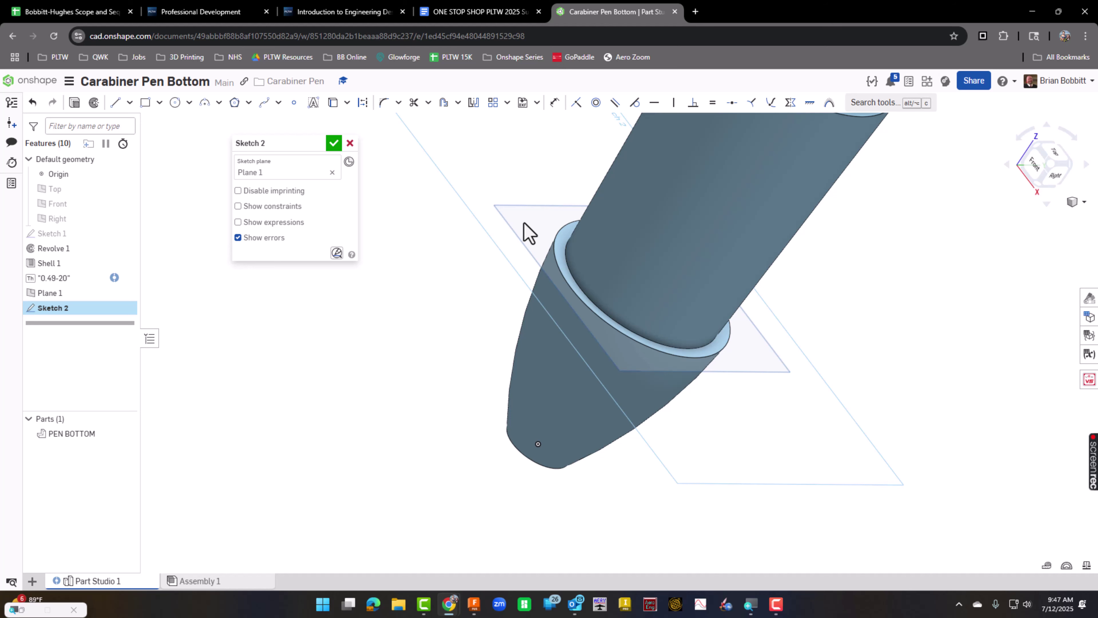
key(n)
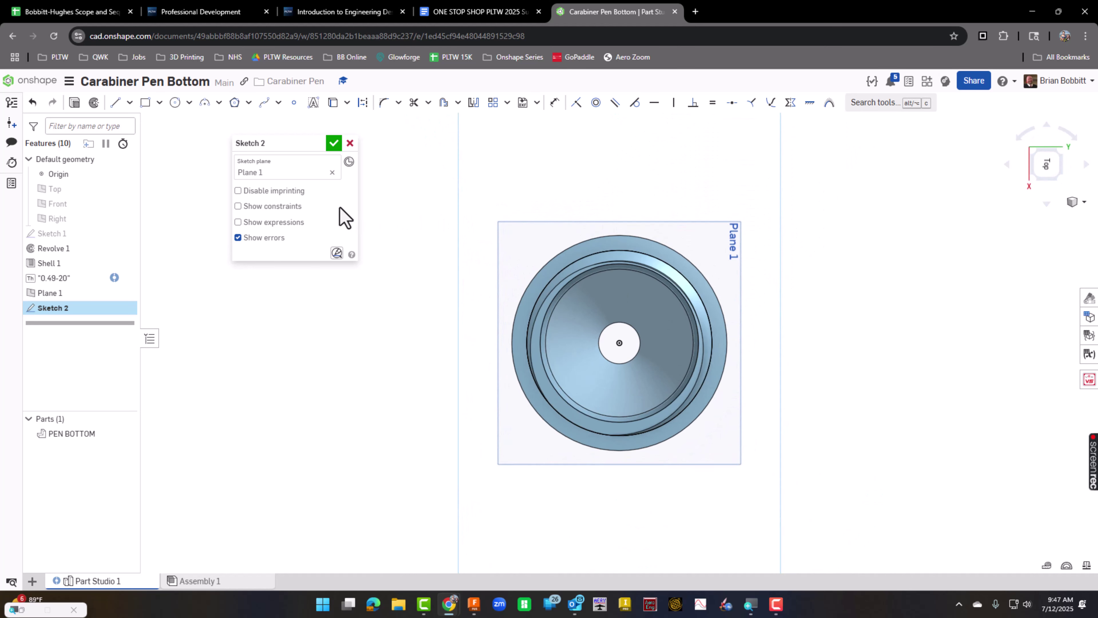
click(175, 105)
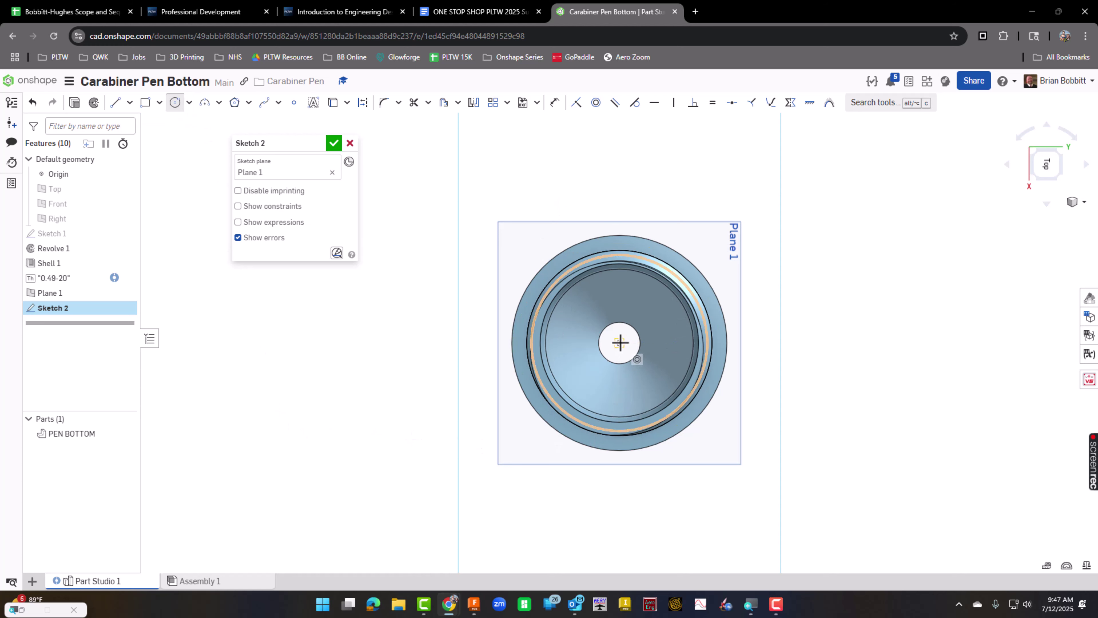
click(620, 343)
click(693, 225)
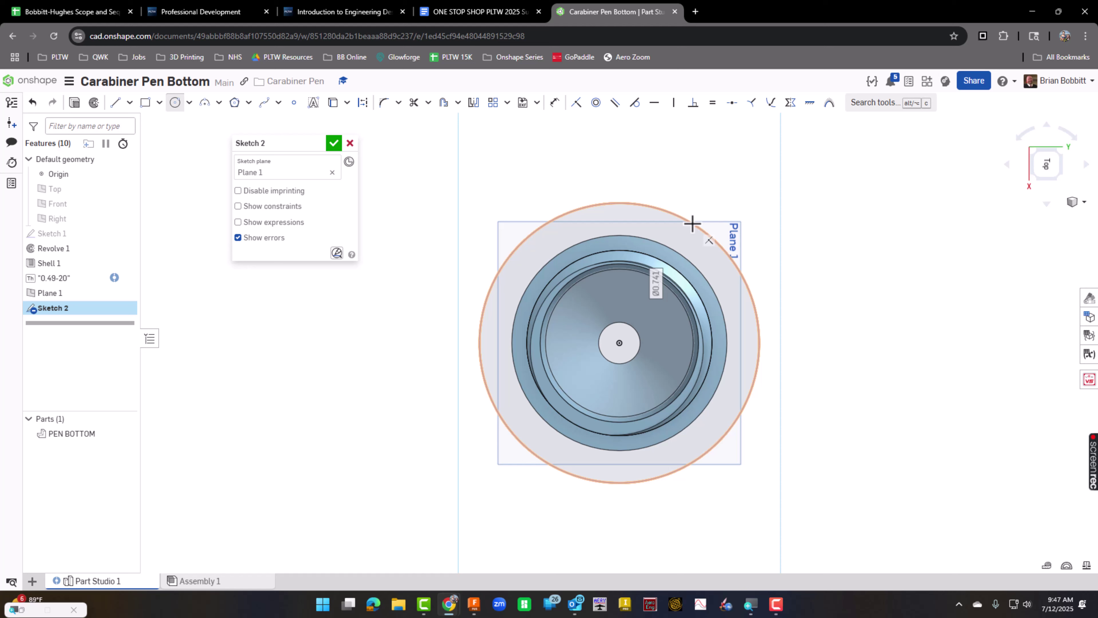
text(.)
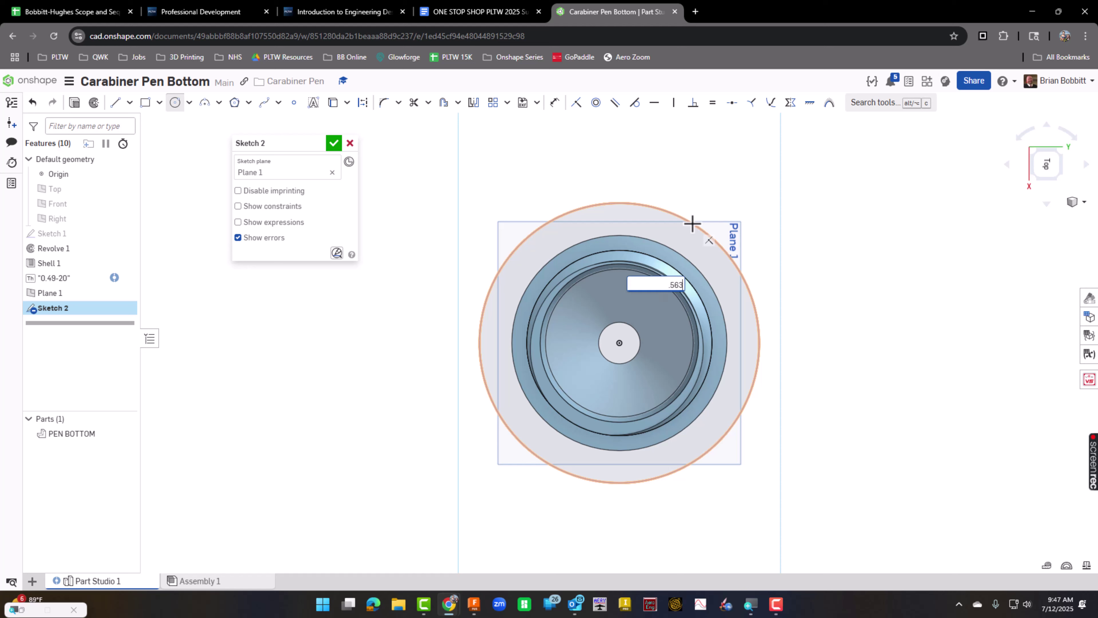
text(563)
key(Return)
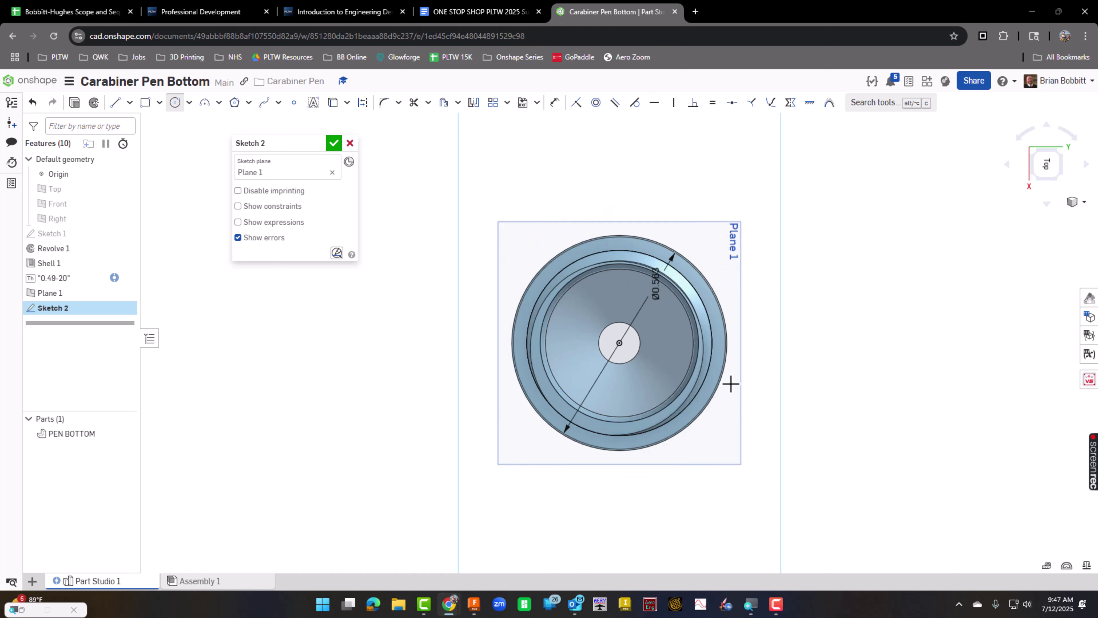
mouse_move(752, 439)
right_down()
mouse_move(760, 395)
mouse_move(784, 405)
mouse_move(806, 385)
mouse_move(783, 410)
right_up()
scroll(773, 394, down, 2)
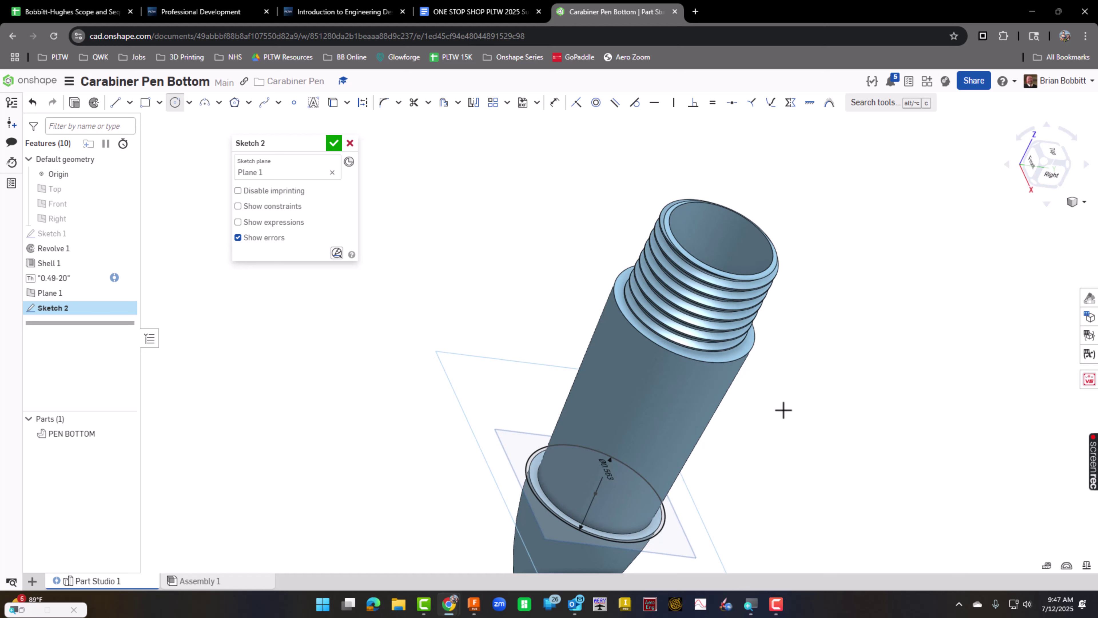
click(334, 143)
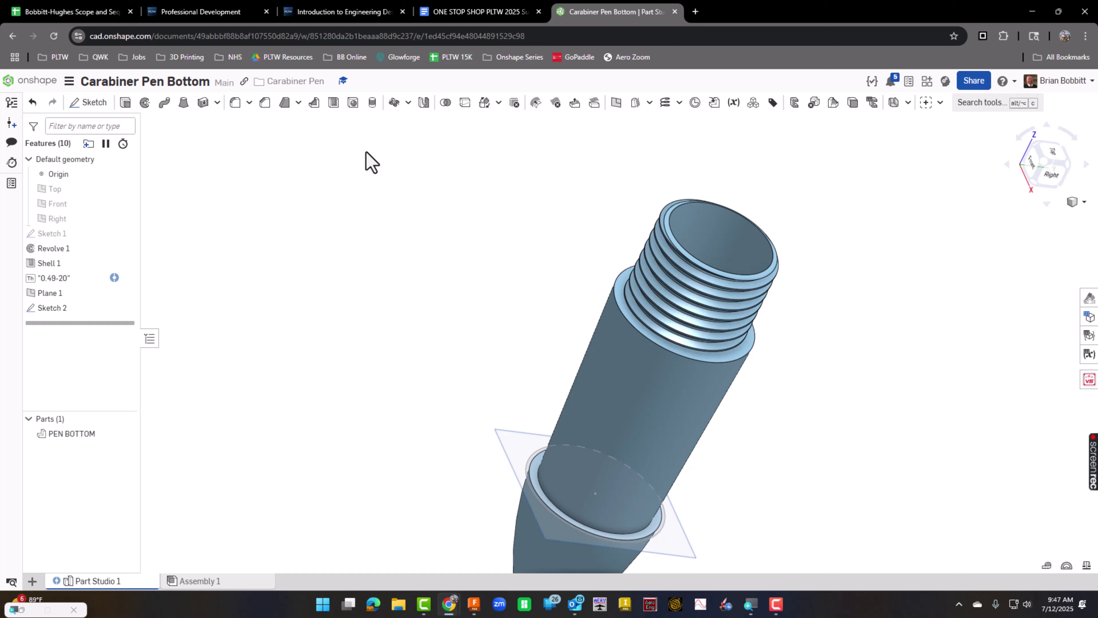
Create a second reference plane offset 0.813 in from the ledge plane toward the threaded neck.
click(617, 103)
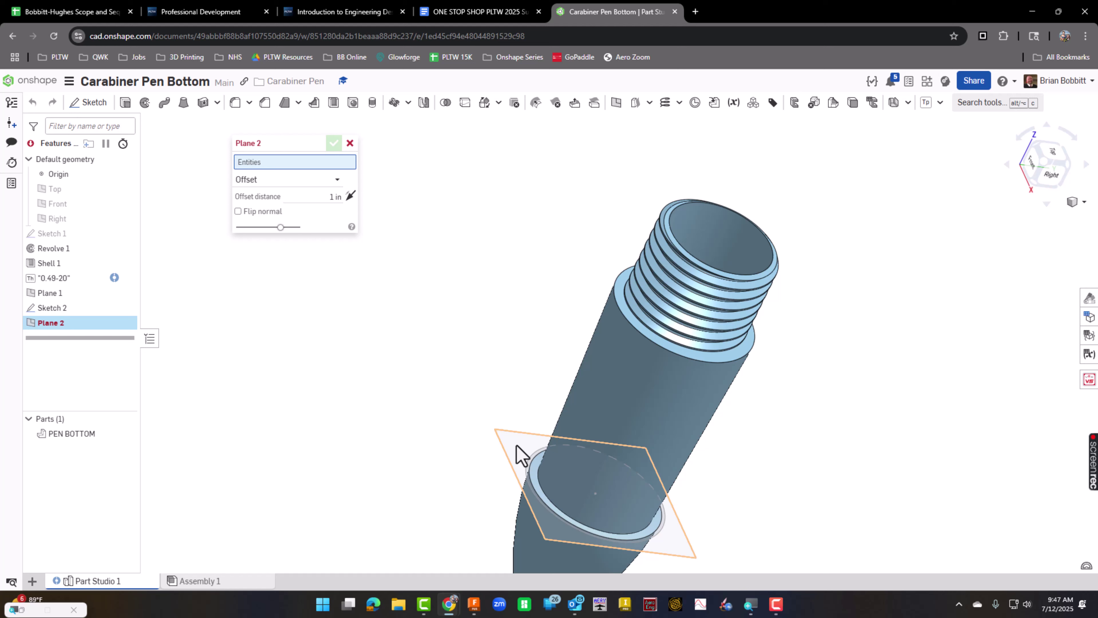
click(521, 454)
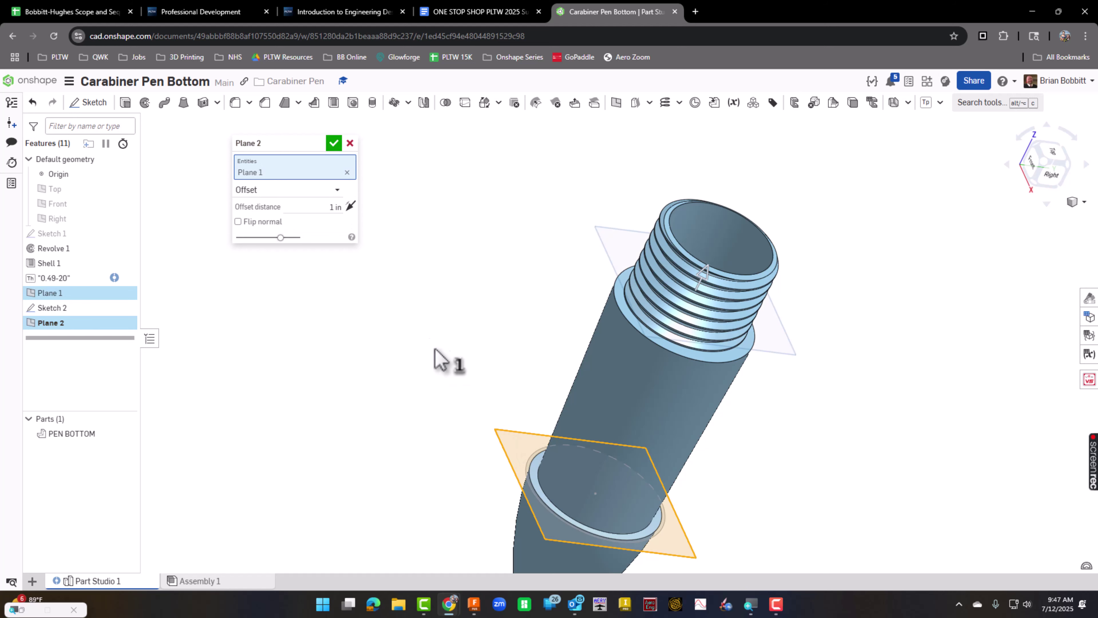
click(325, 206)
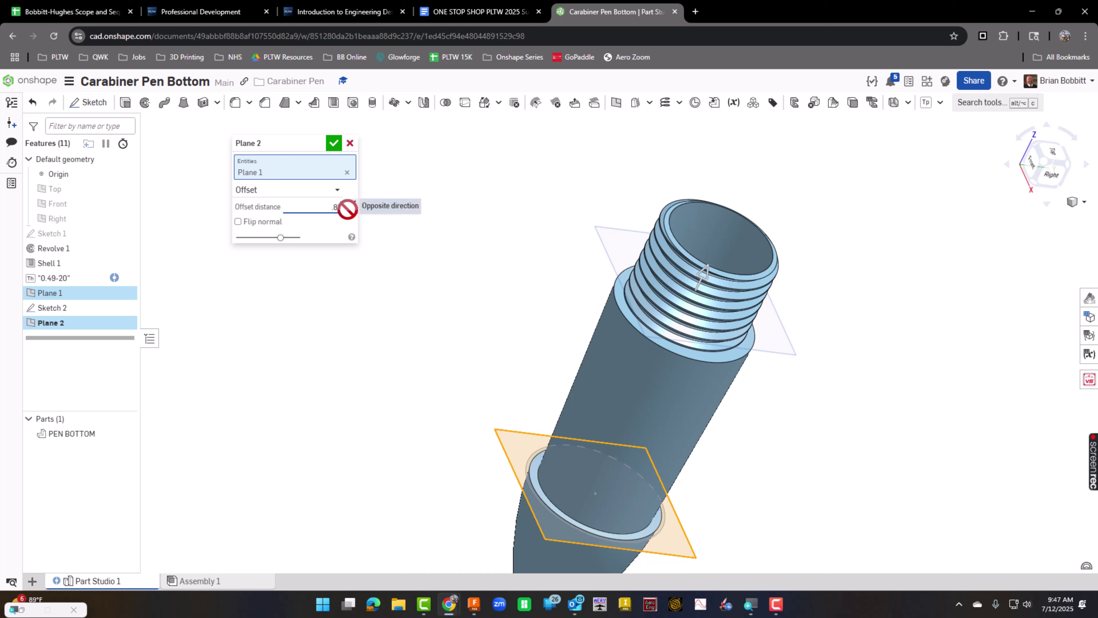
text(.813)
key(Return)
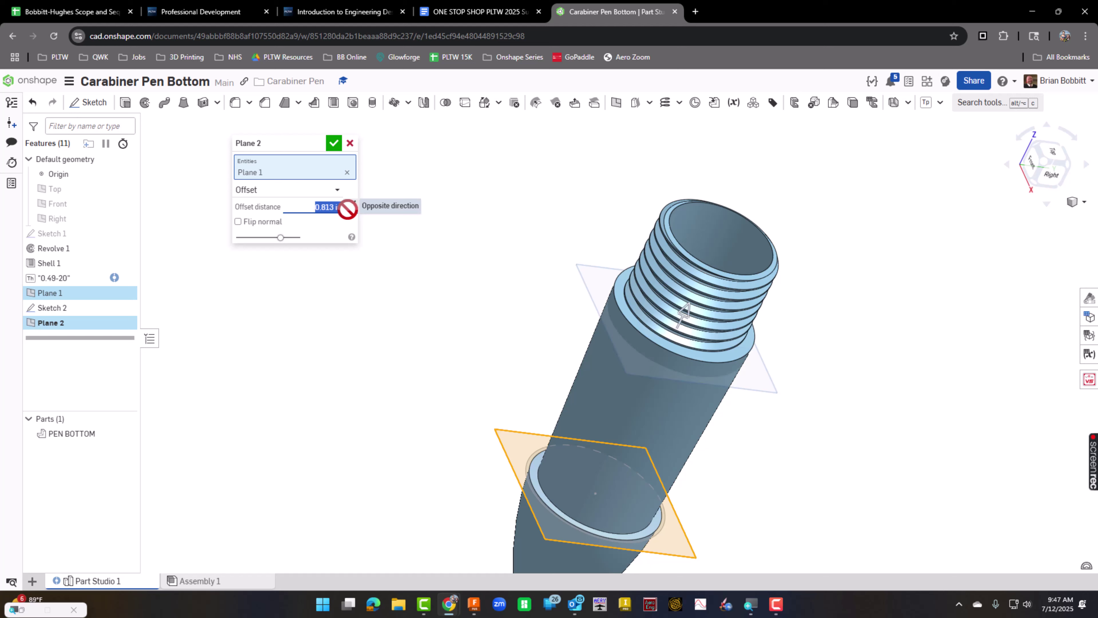
click(334, 145)
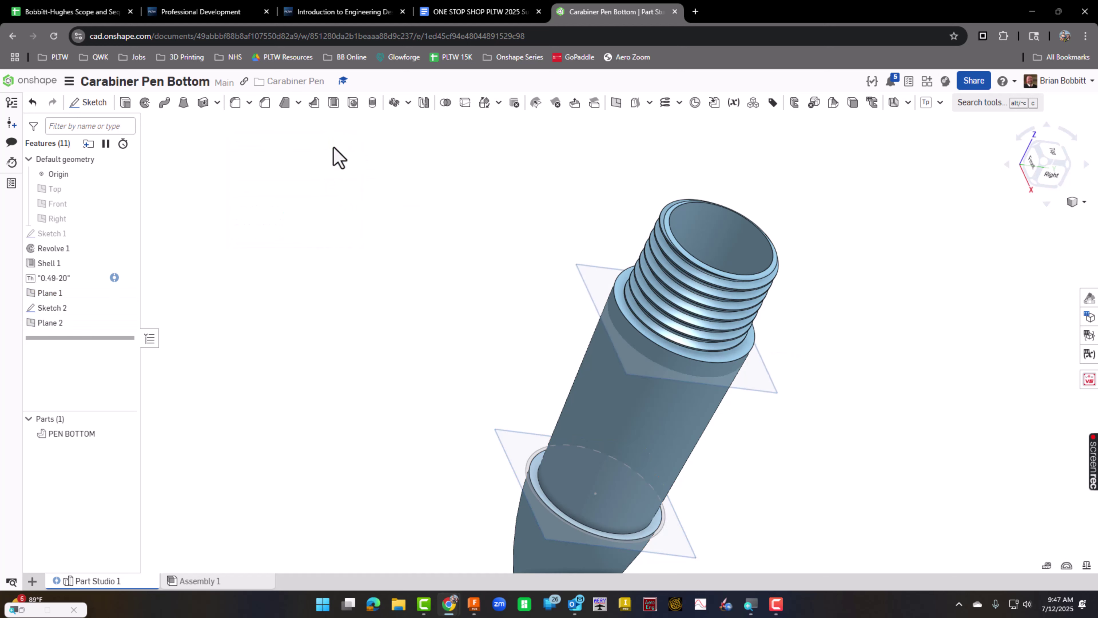
Sketch a 0.603 in diameter circle centred on the pen's axis on the upper offset plane and finish the sketch.
click(93, 106)
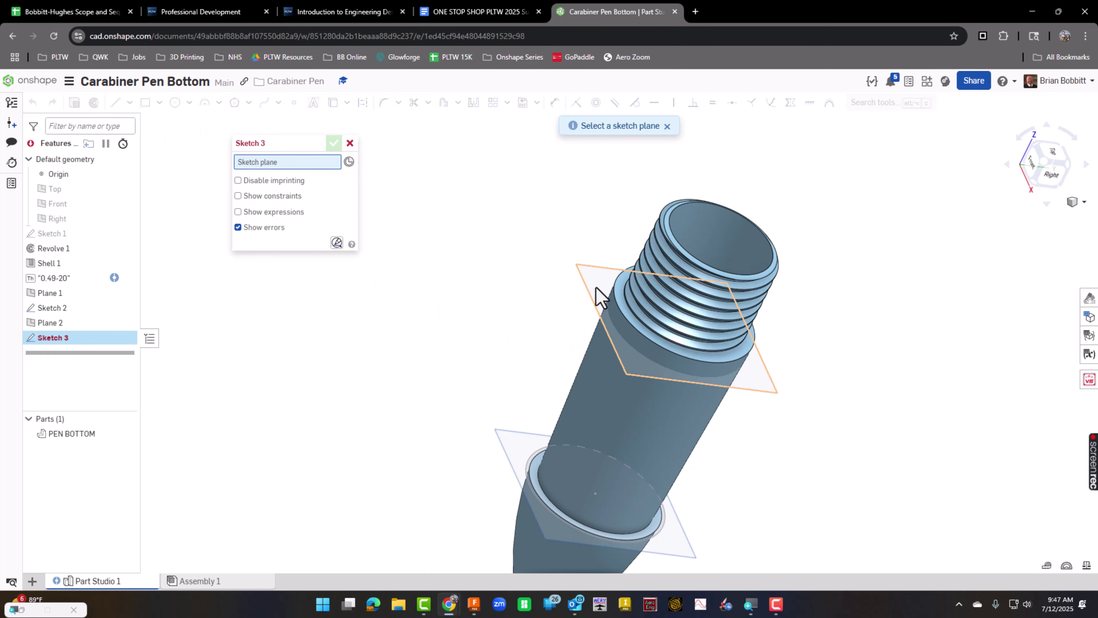
click(598, 297)
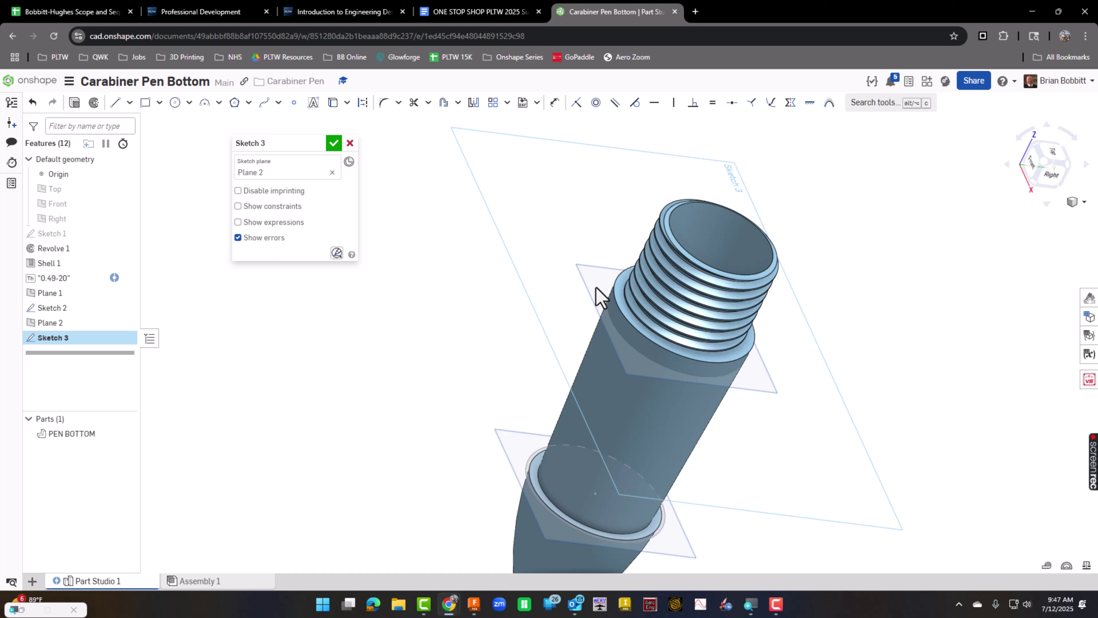
key(n)
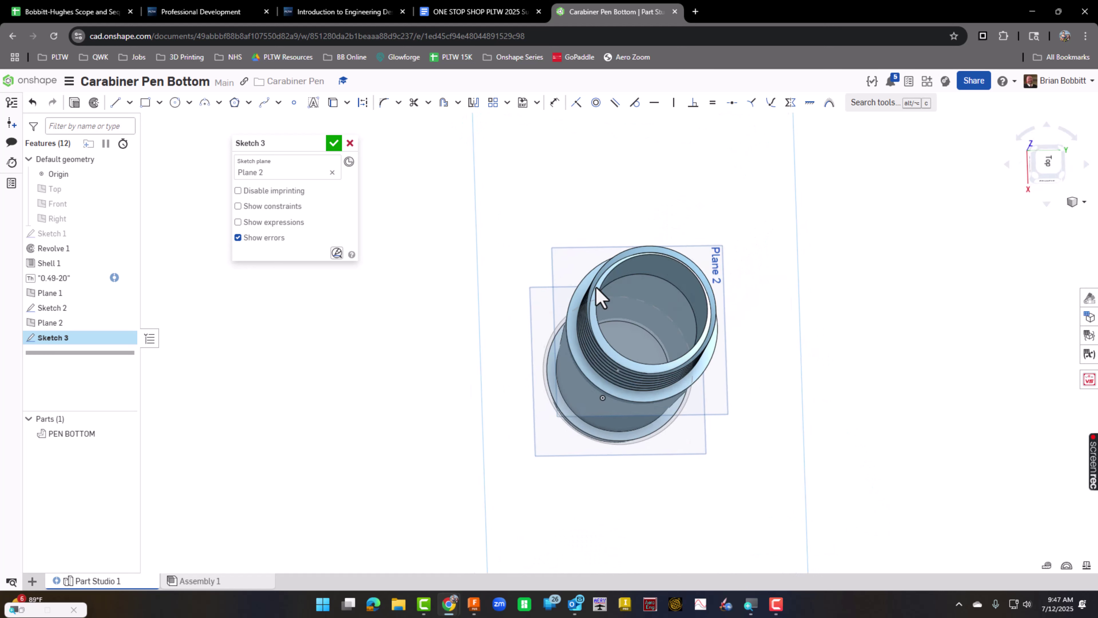
click(174, 106)
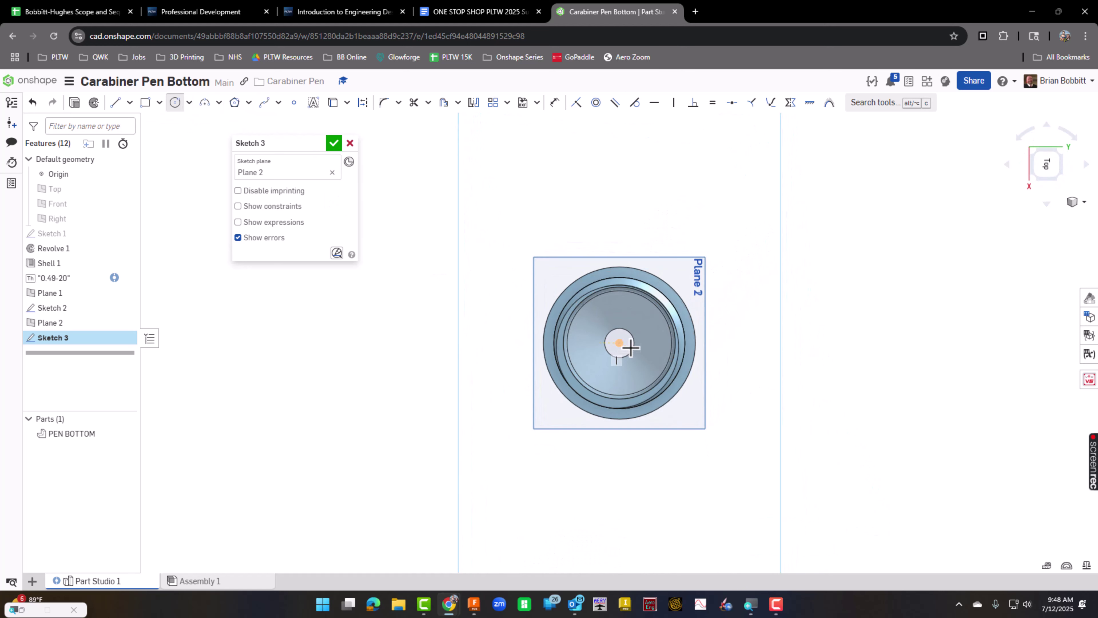
click(620, 342)
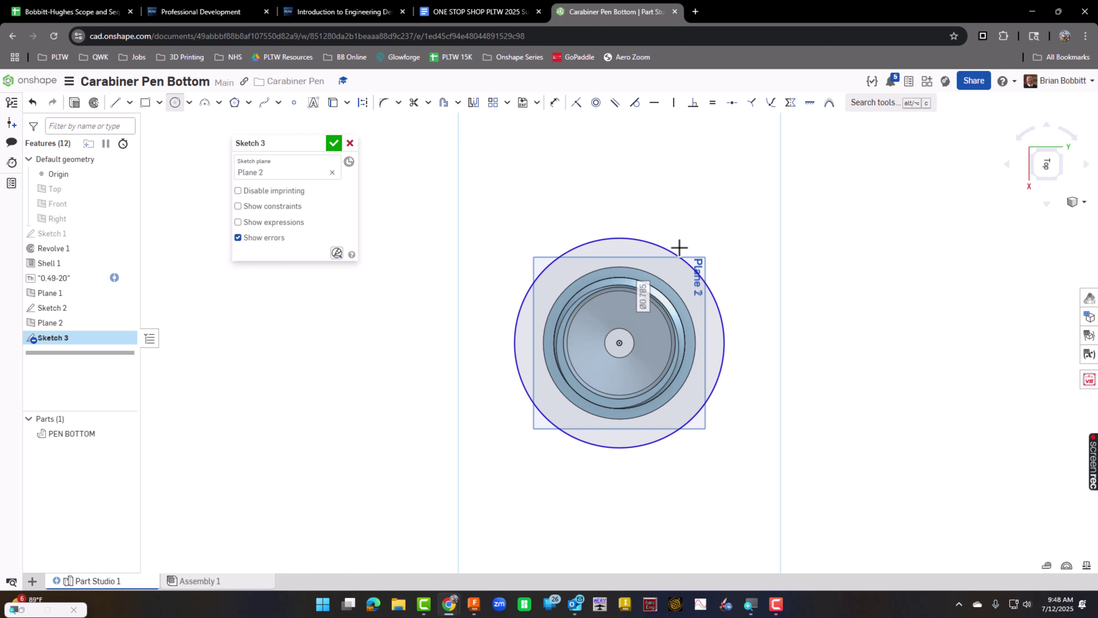
text(.603)
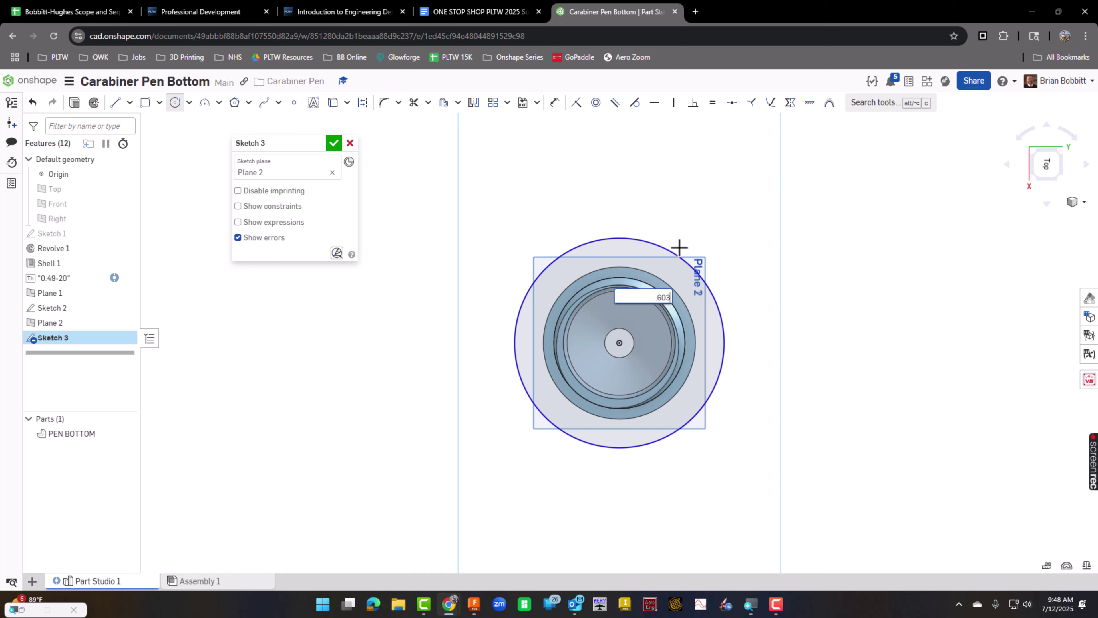
key(Return)
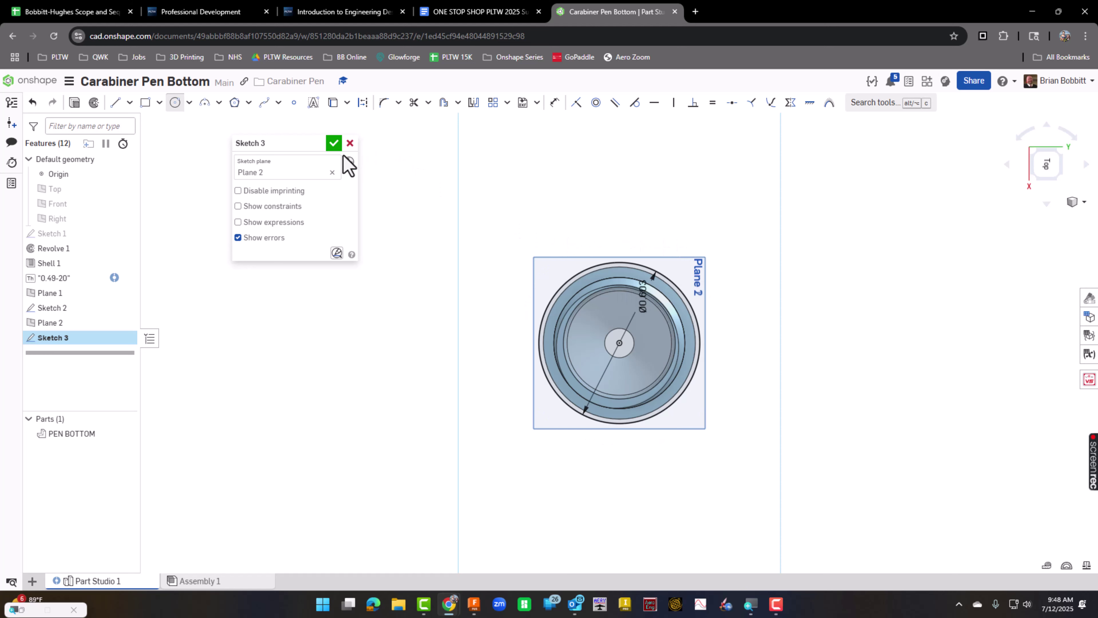
click(334, 145)
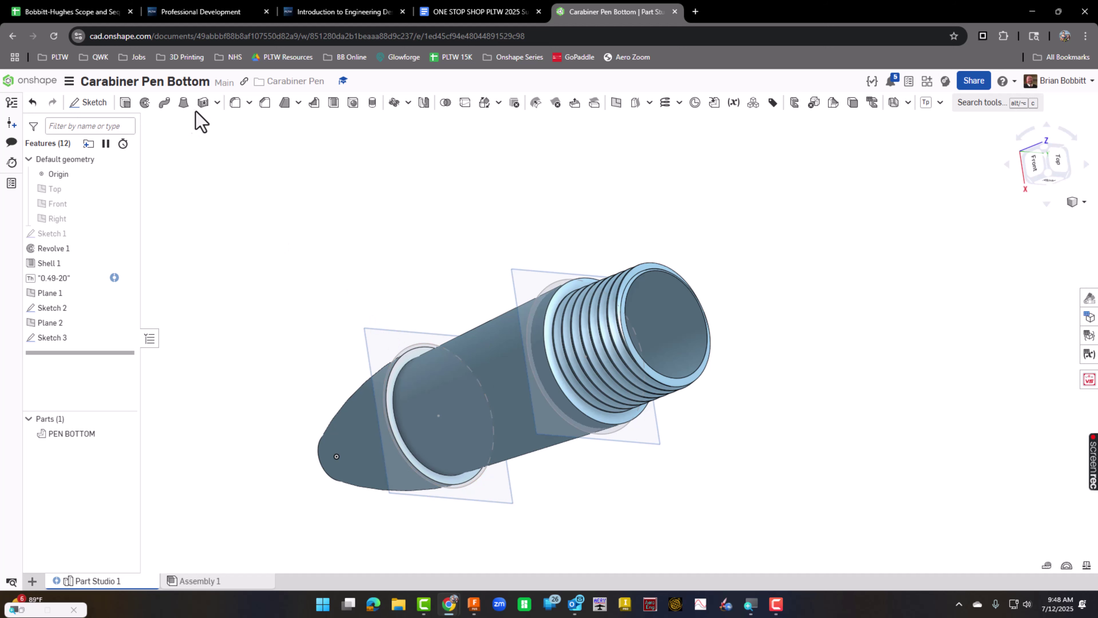
Loft a solid between the circles on the two offset planes as a new part.
click(184, 103)
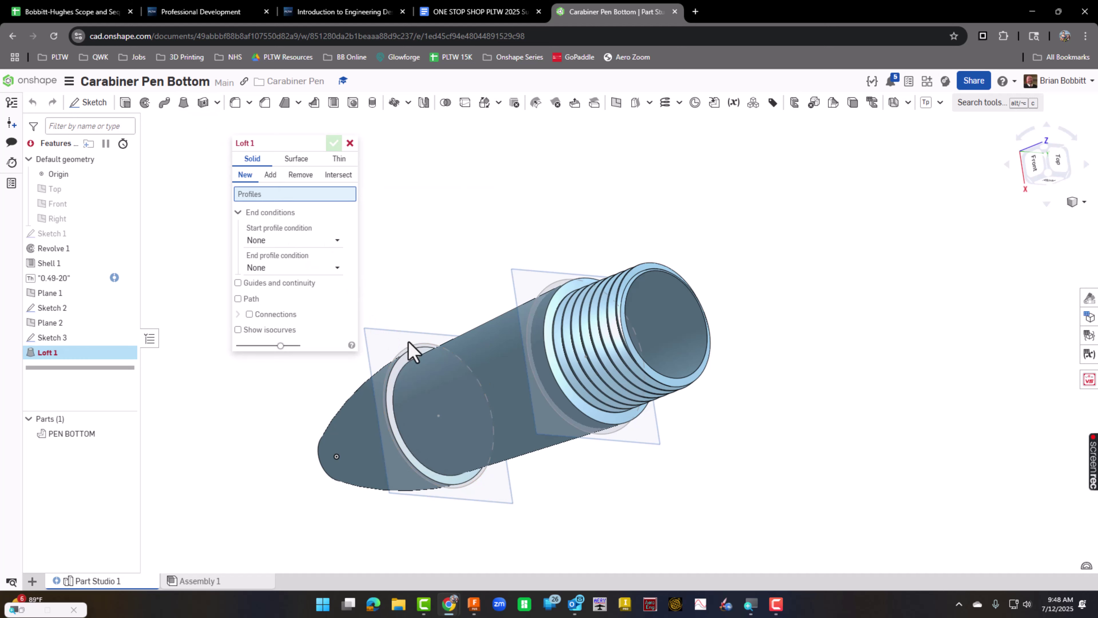
click(409, 350)
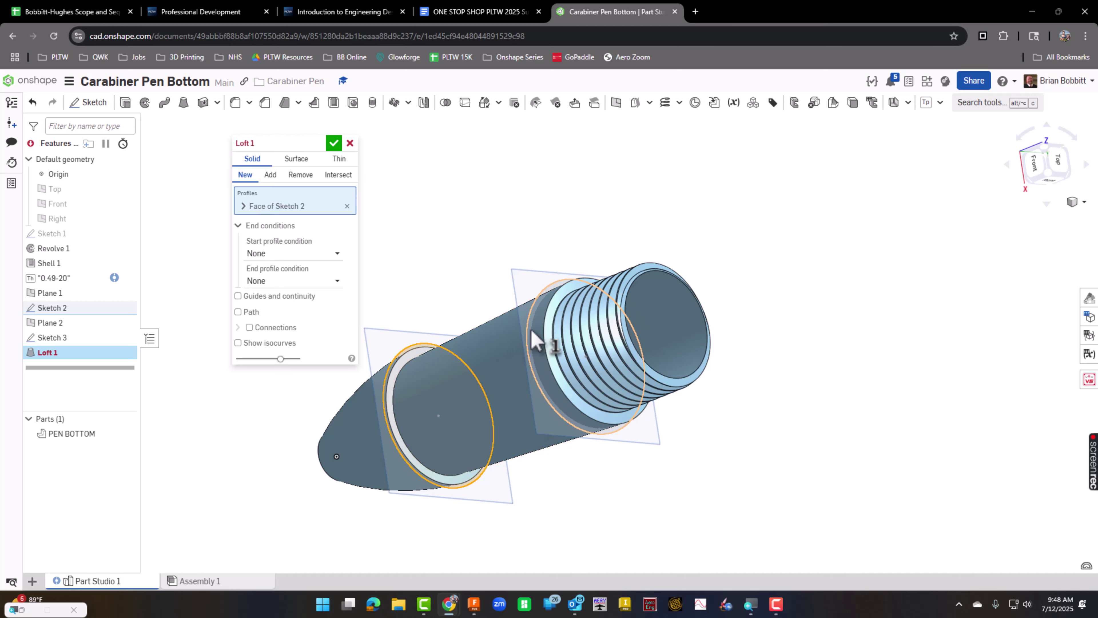
click(619, 352)
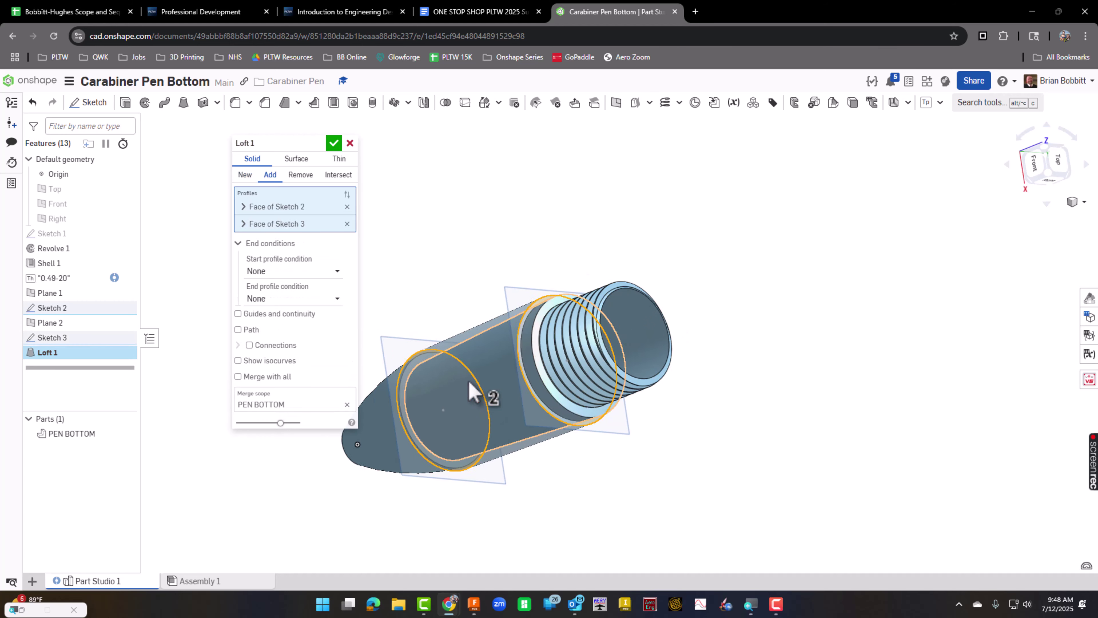
scroll(493, 385, up, 3)
right_drag(493, 380, 519, 379)
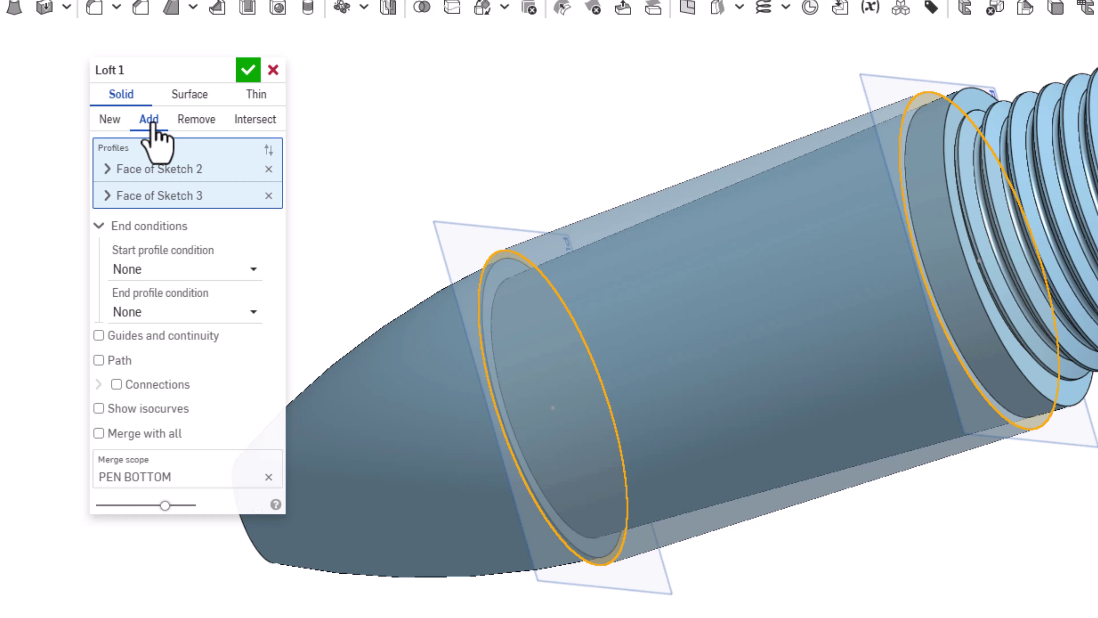
click(109, 127)
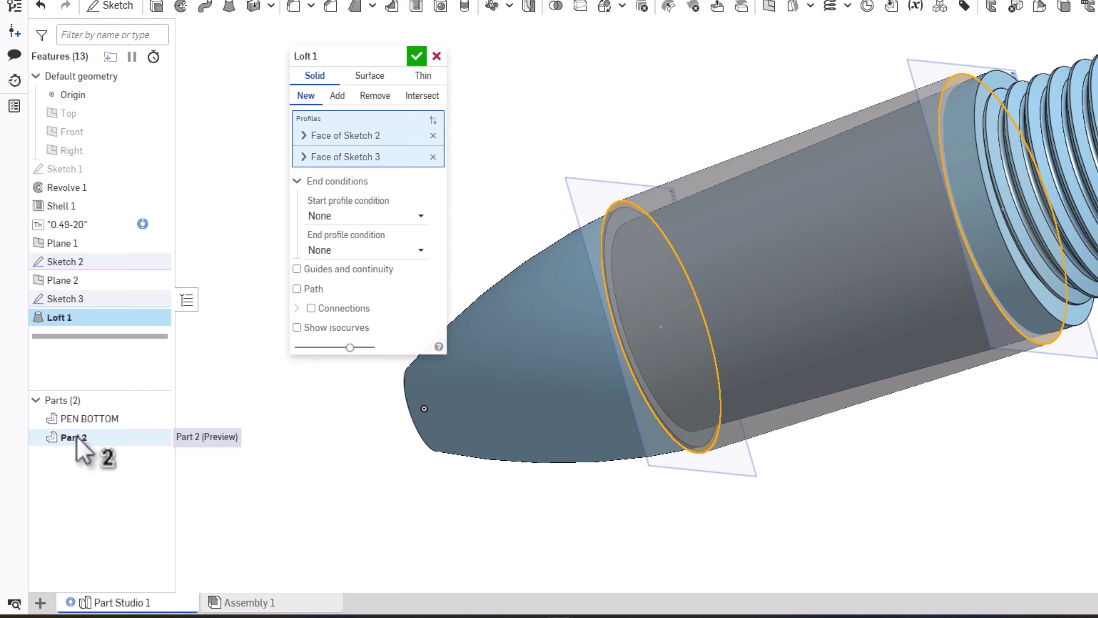
click(417, 57)
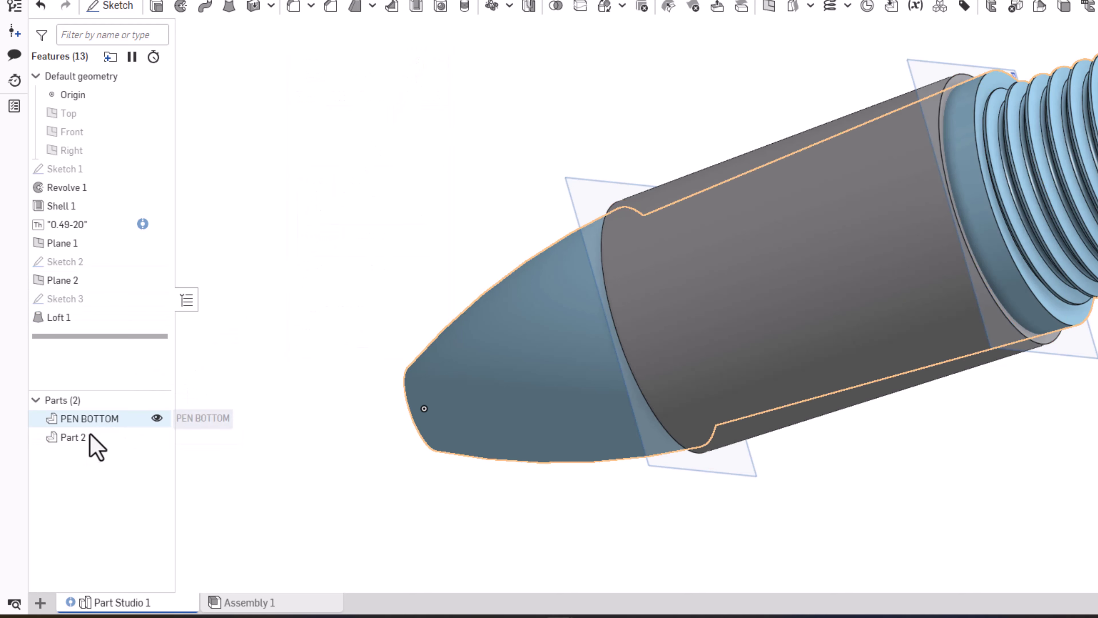
Rename the new lofted part as RUBBER GRIP.
right_click(81, 439)
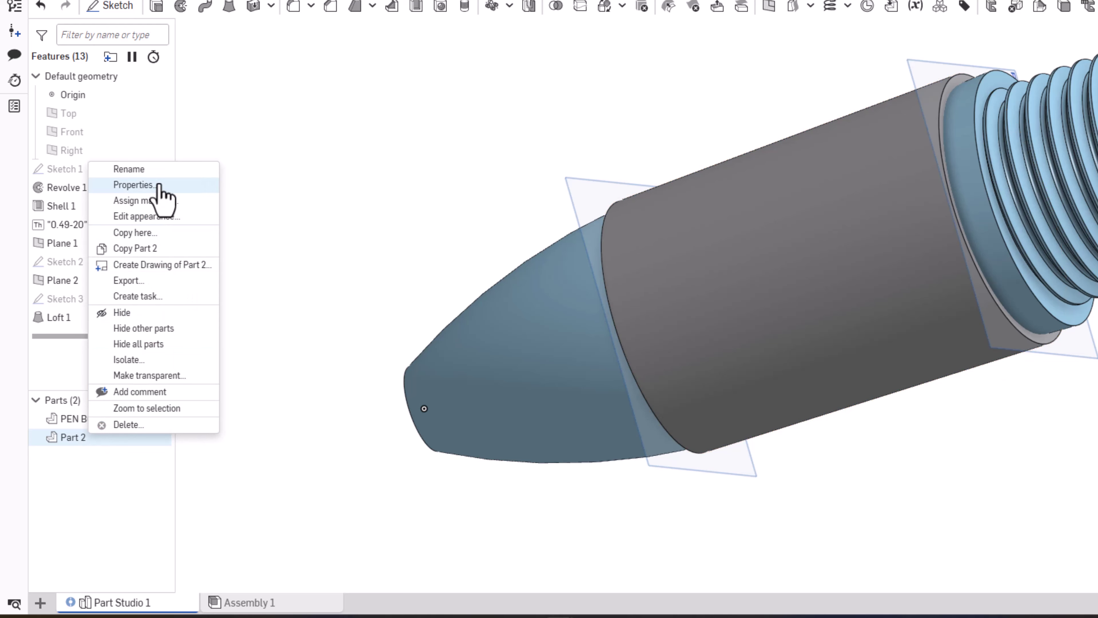
click(203, 168)
text(r)
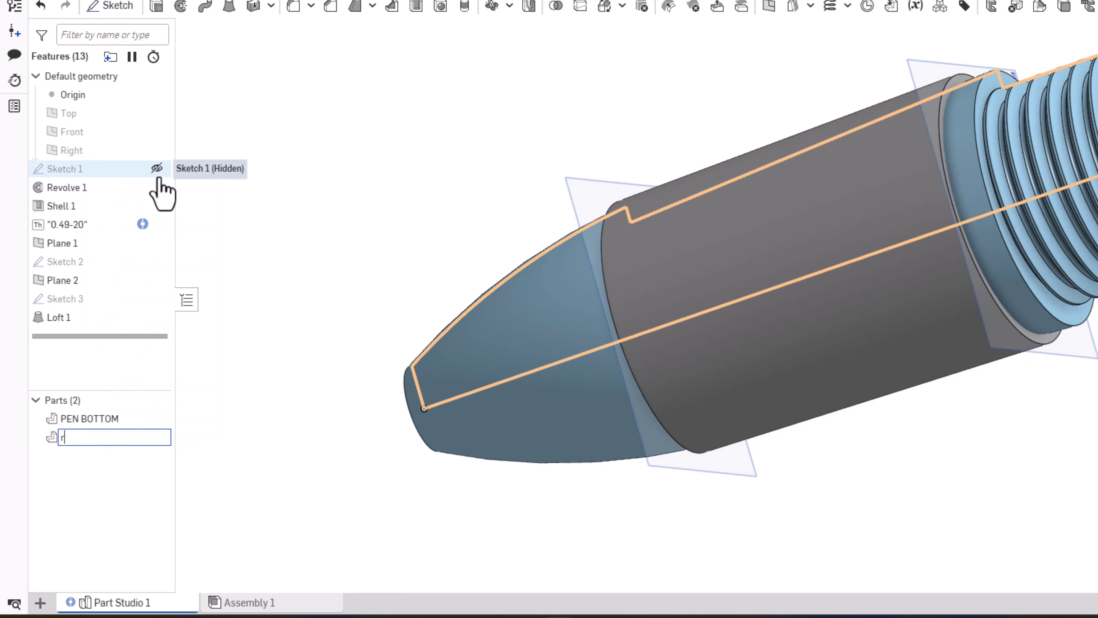
key(BackSpace)
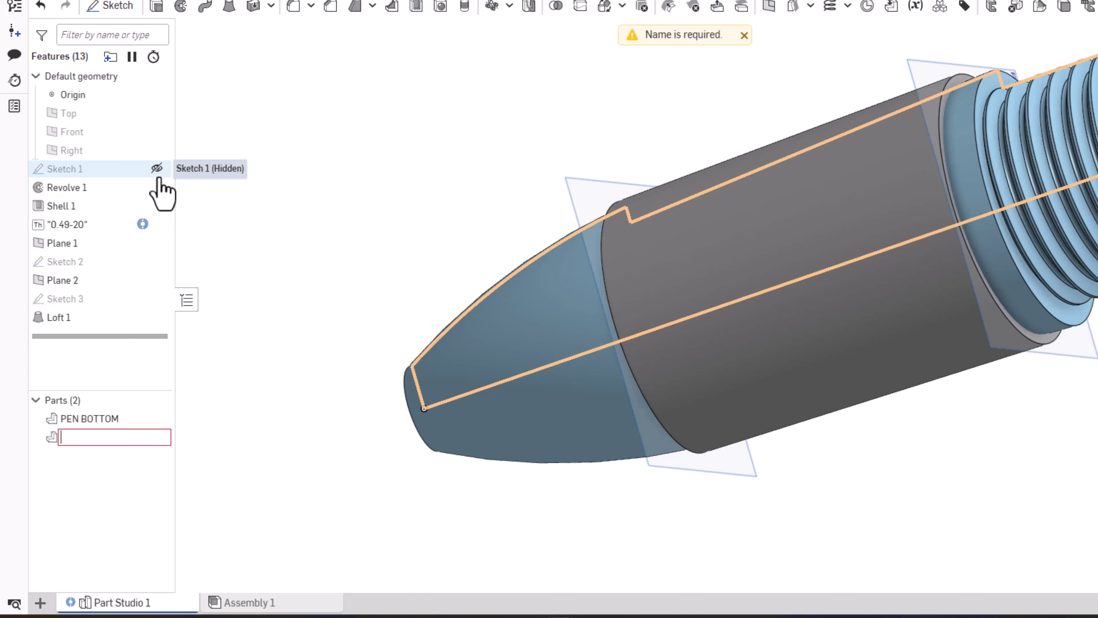
text(ru)
key(BackSpace)
key(BackSpace)
key(BackSpace)
text(RUBBER GRI)
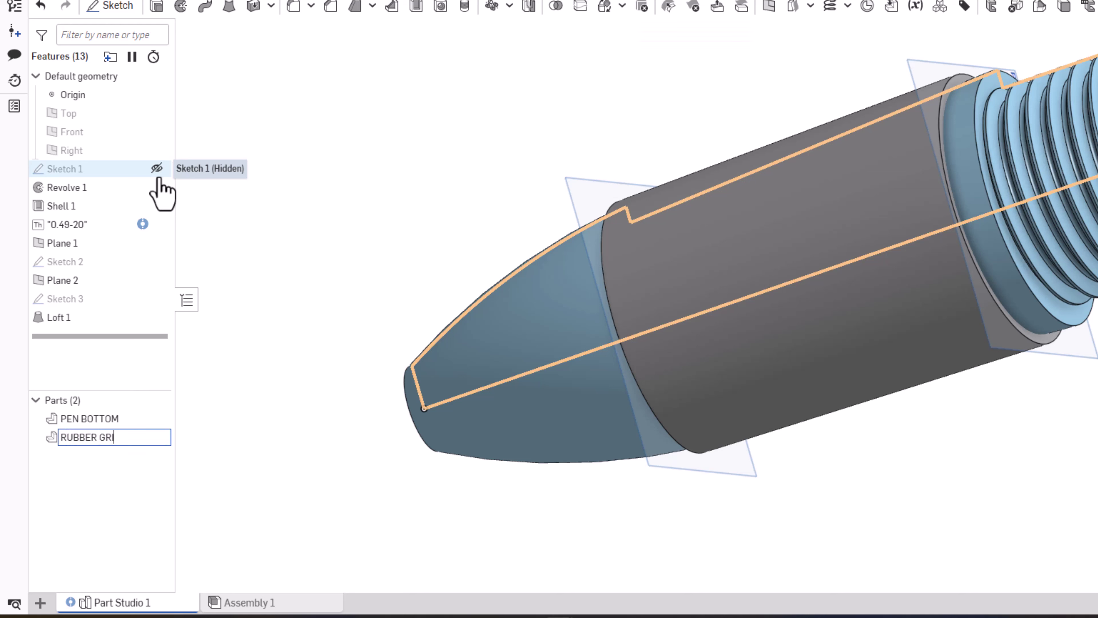
text(P)
key(Return)
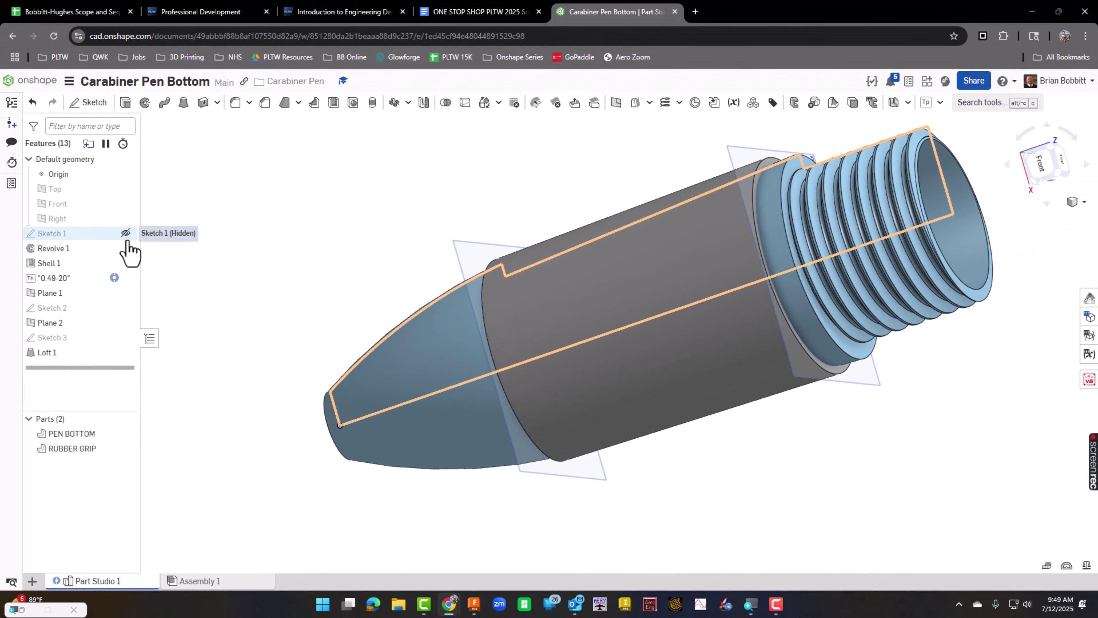
Hide the two offset reference planes, Plane 1 and Plane 2.
mouse_move(672, 478)
right_down()
mouse_move(730, 465)
mouse_move(744, 482)
mouse_move(736, 474)
right_up()
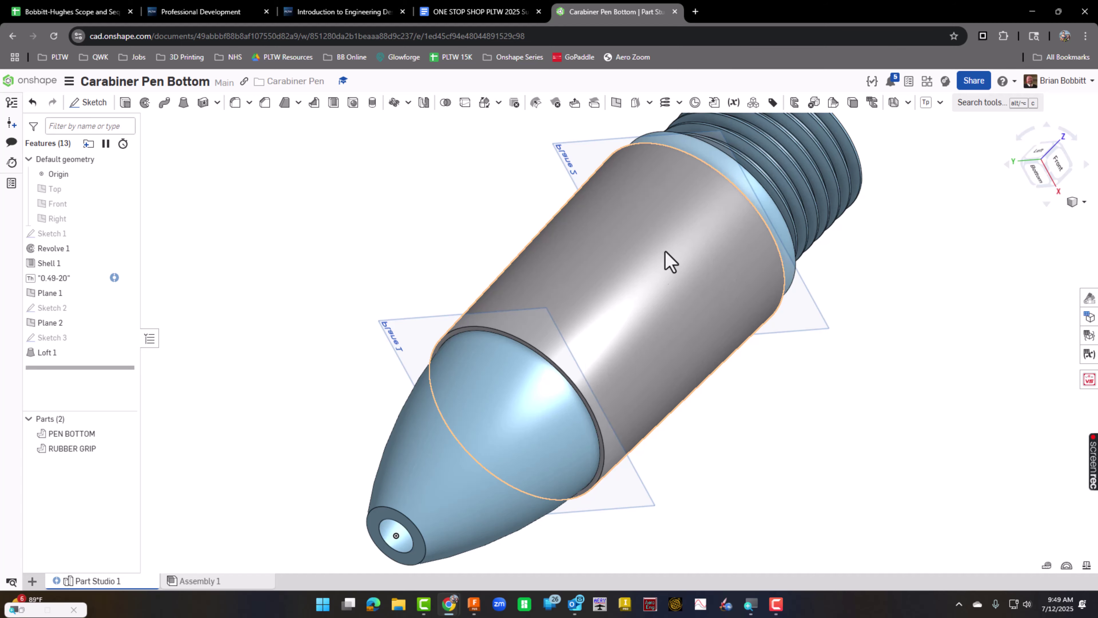
right_drag(818, 394, 762, 390)
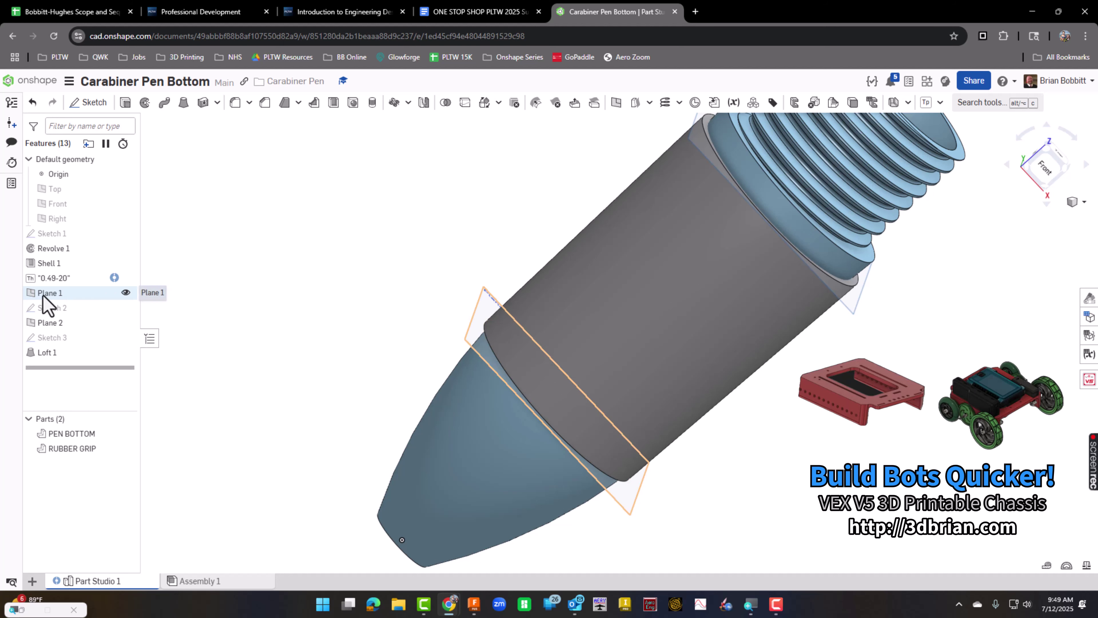
click(125, 293)
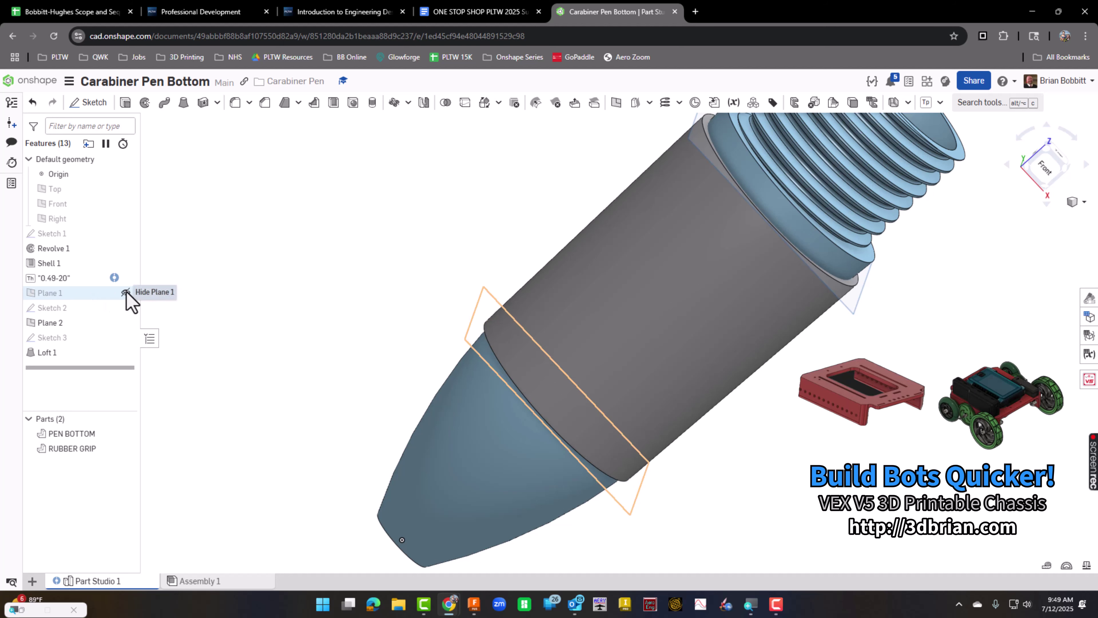
click(126, 323)
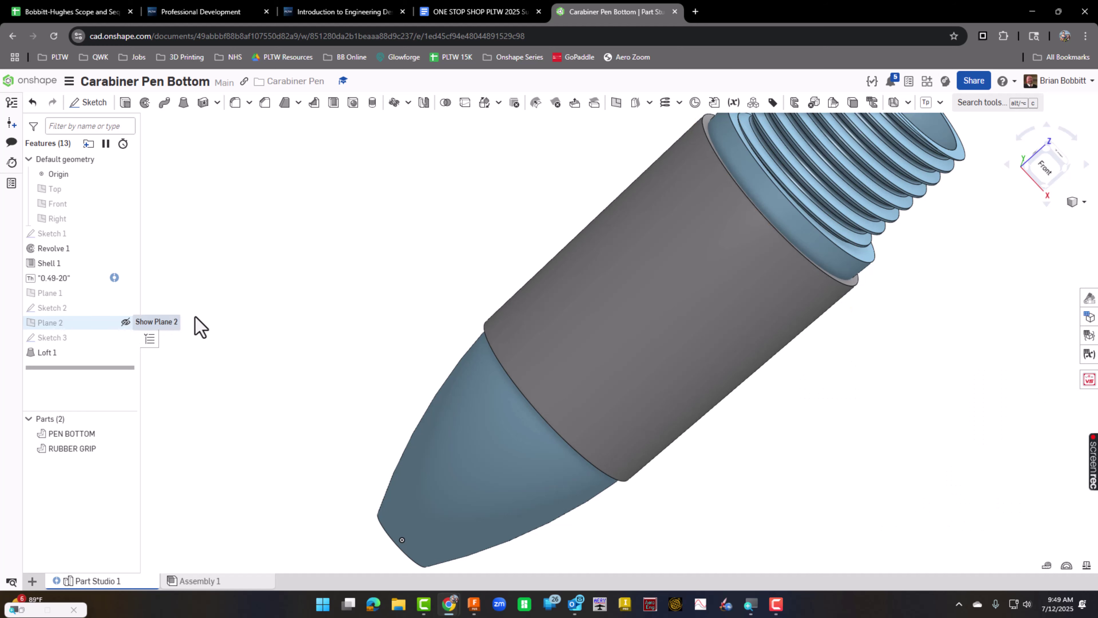
right_drag(196, 321, 245, 304)
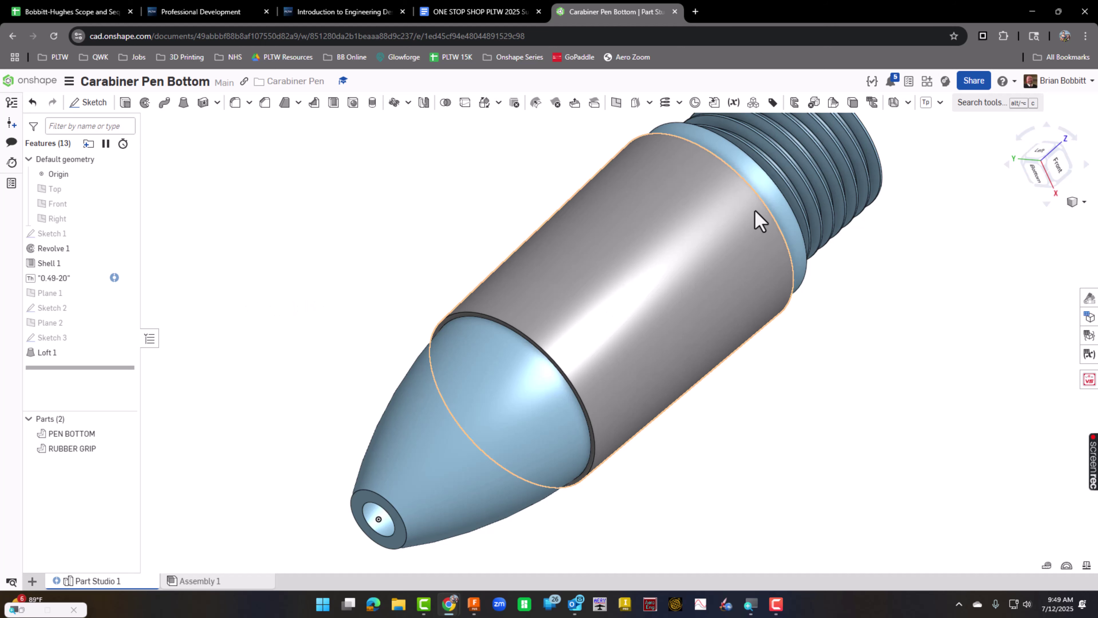
Create a T plane on the rubber grip's outer face, keeping the 6 in size and no orientation reference.
click(941, 104)
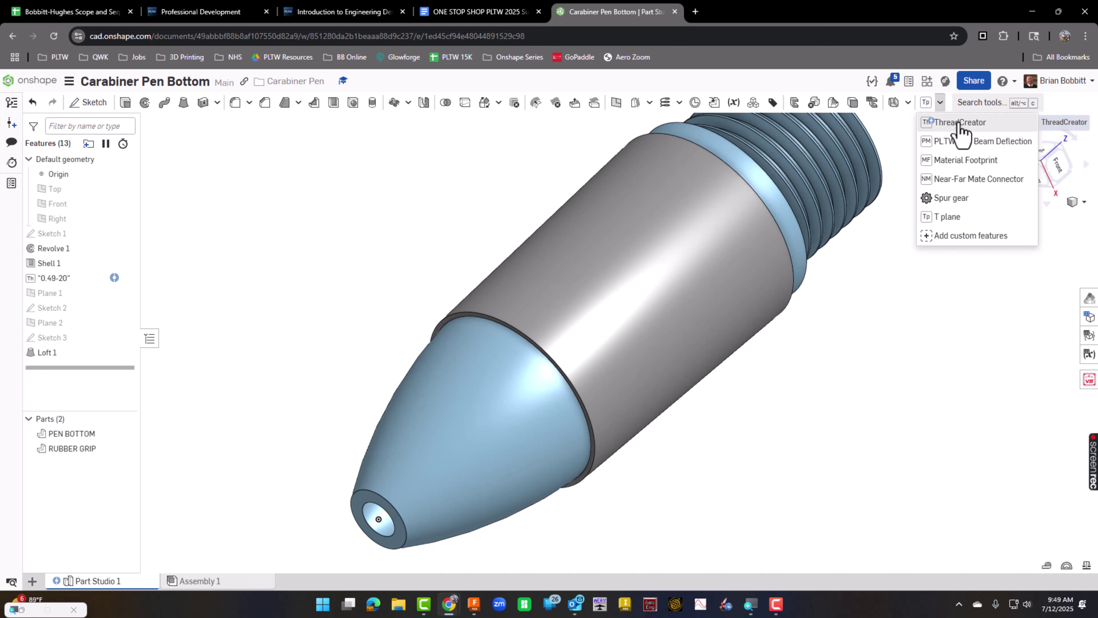
click(946, 218)
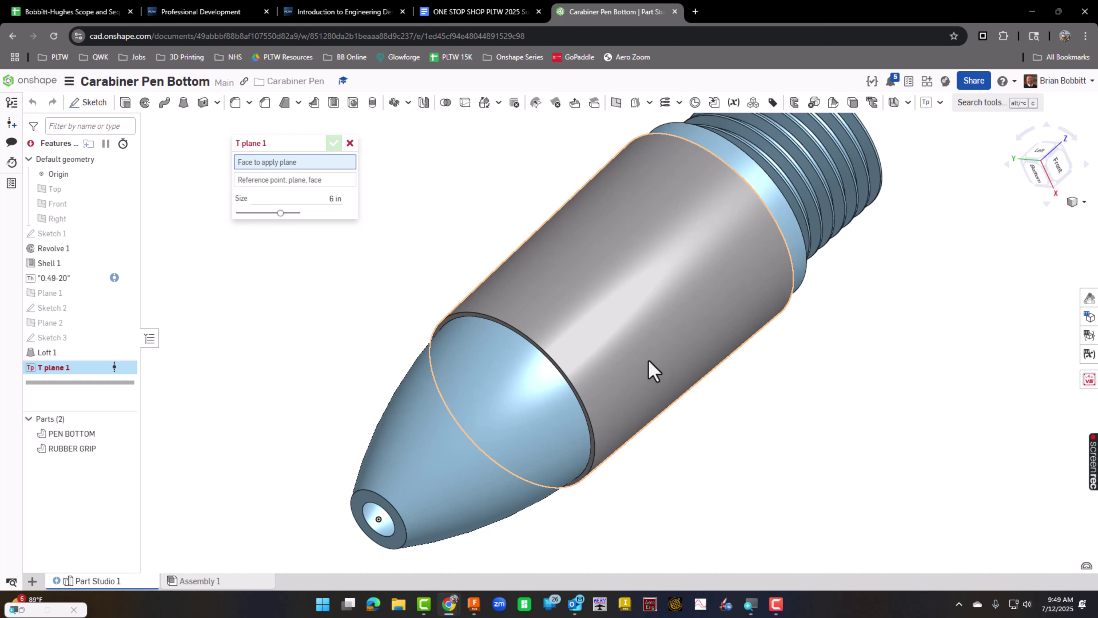
click(660, 358)
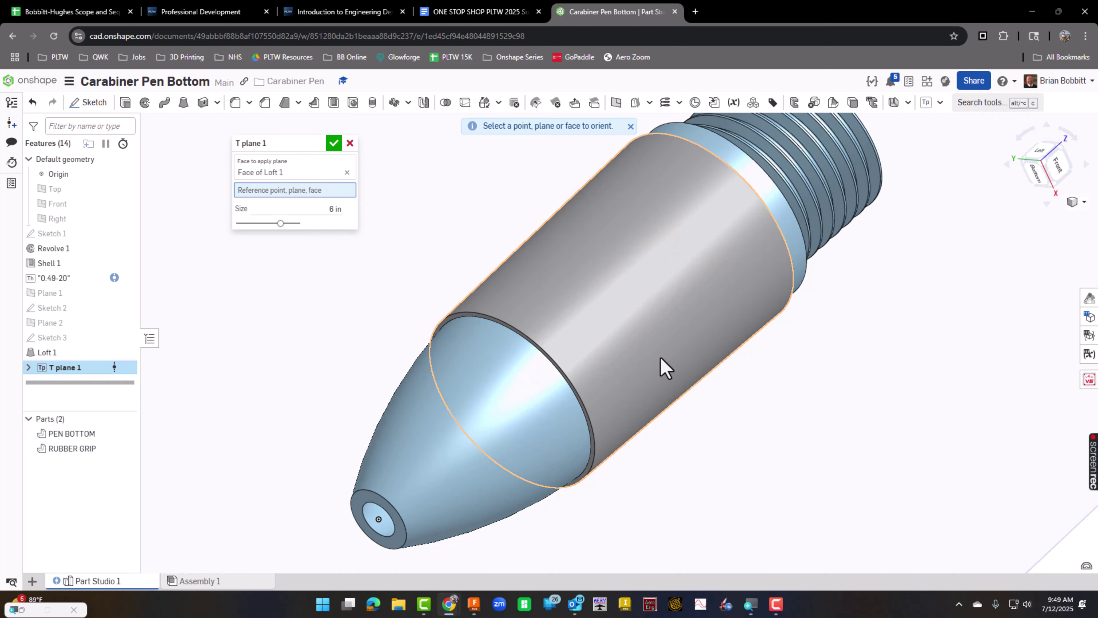
click(334, 143)
scroll(380, 220, down, 5)
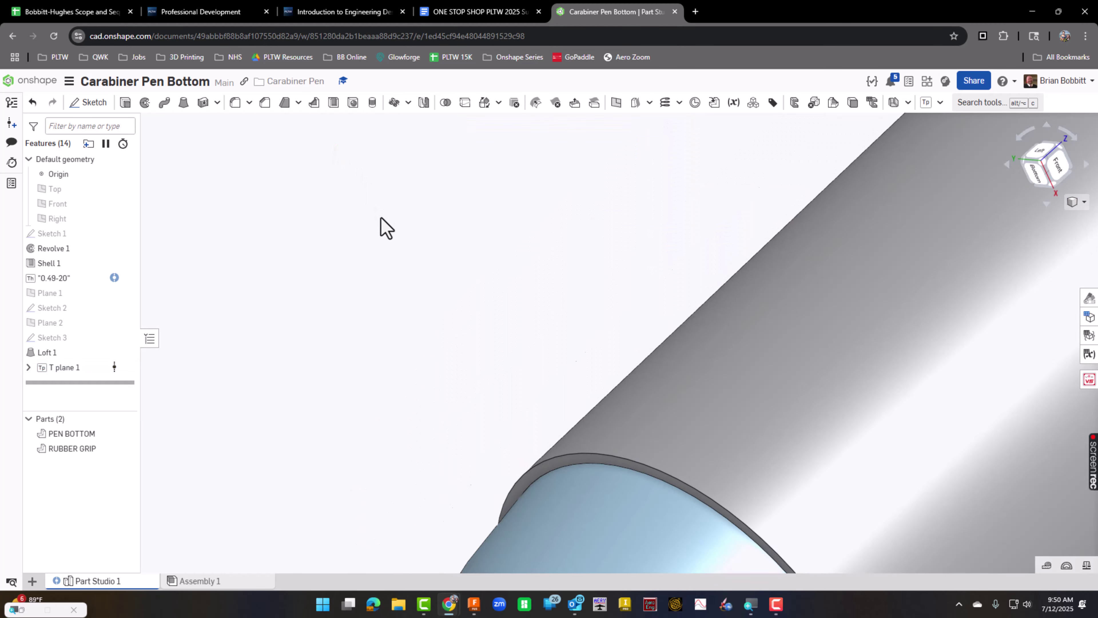
right_drag(380, 221, 439, 249)
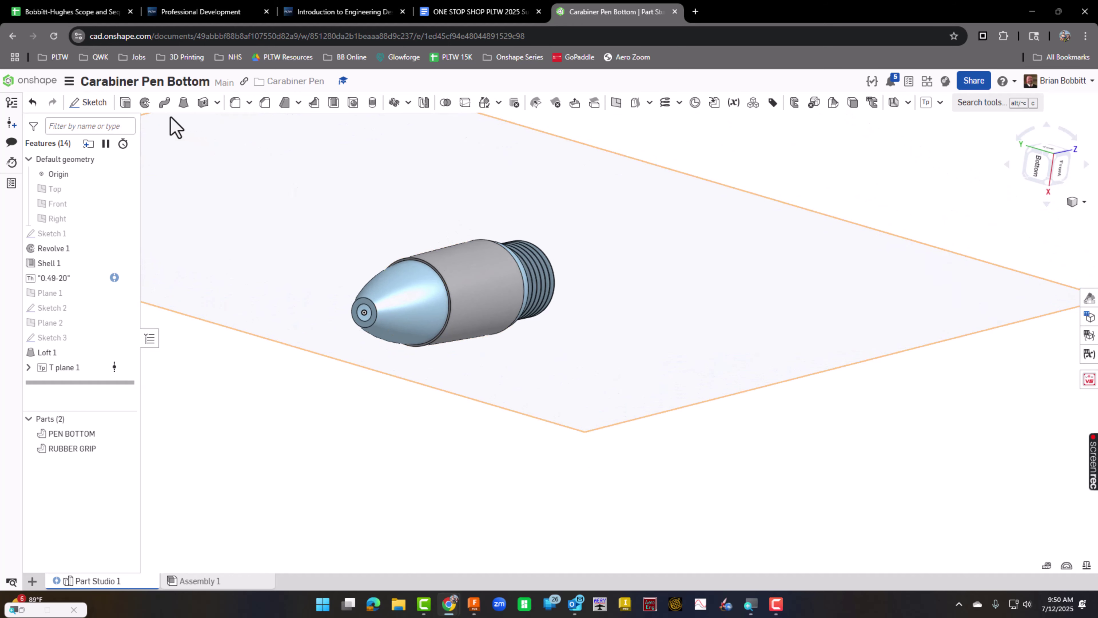
Start a new sketch on the T plane, oriented normal to it, with both the pen bottom and the grip visible.
click(98, 107)
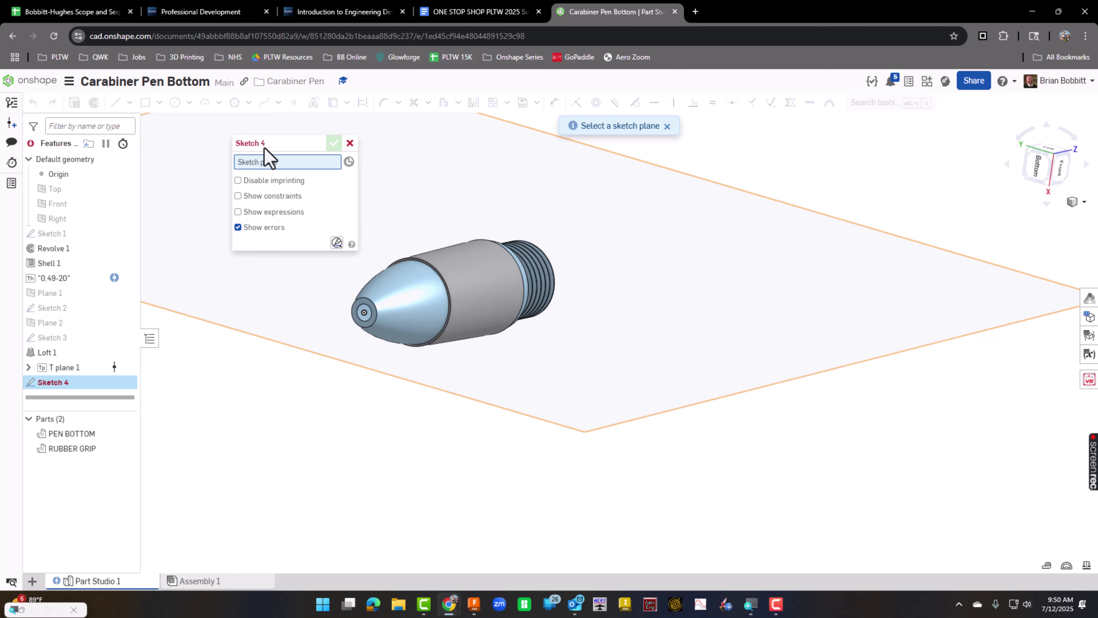
click(494, 170)
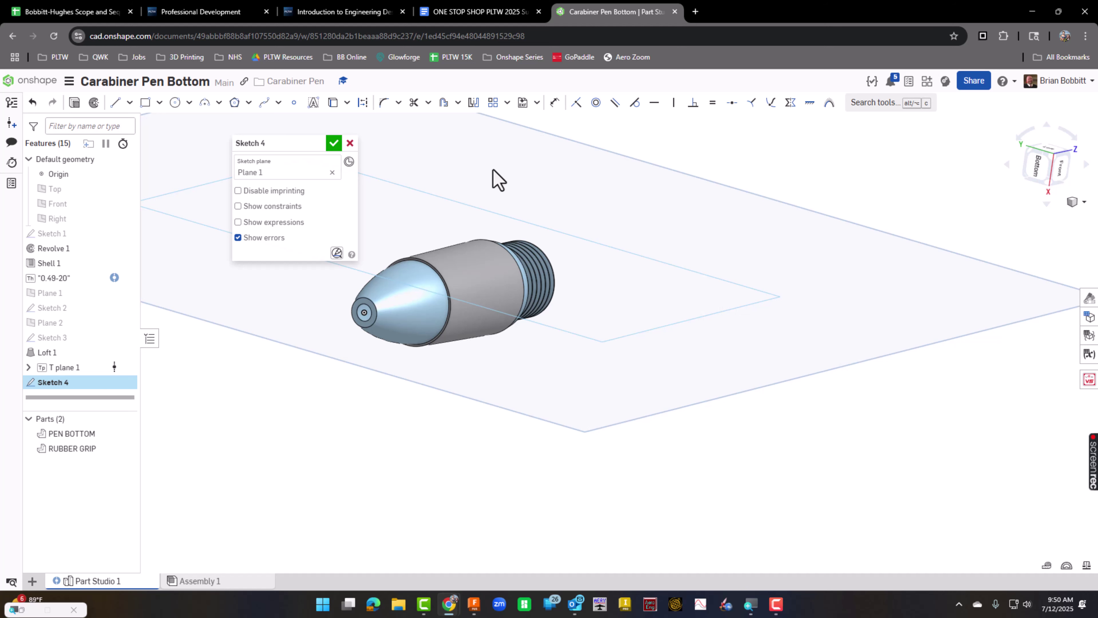
key(n)
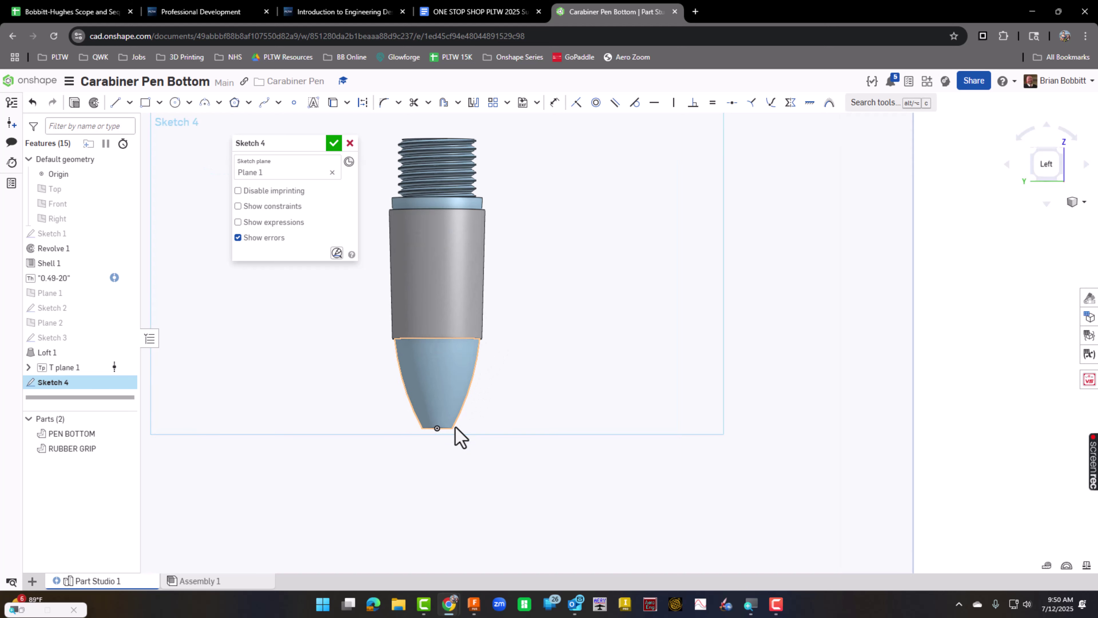
scroll(455, 426, up, 1)
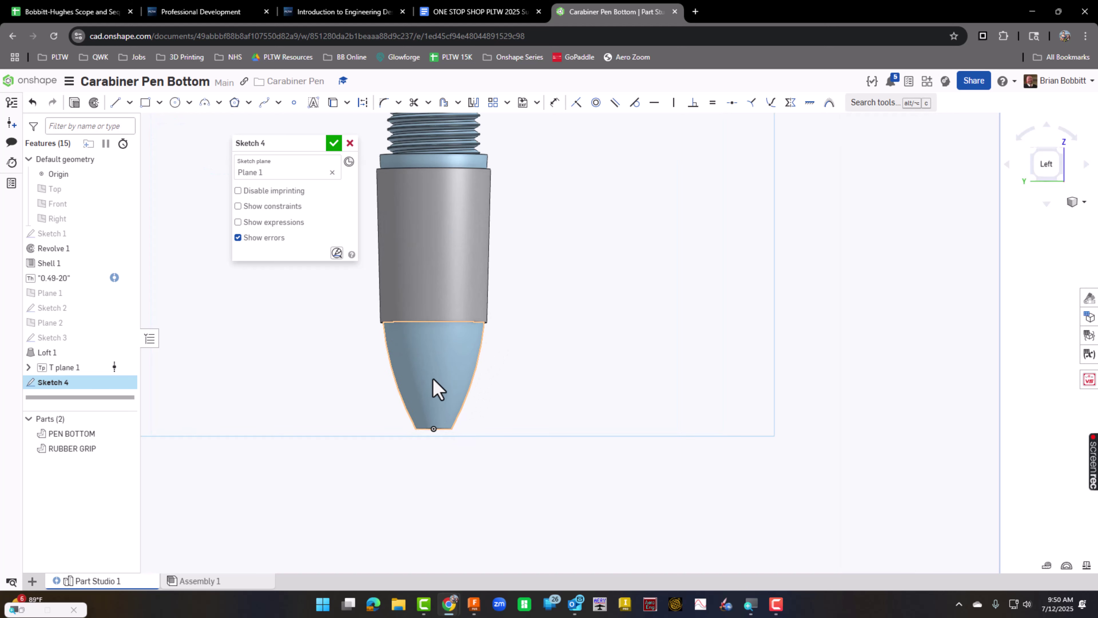
click(125, 433)
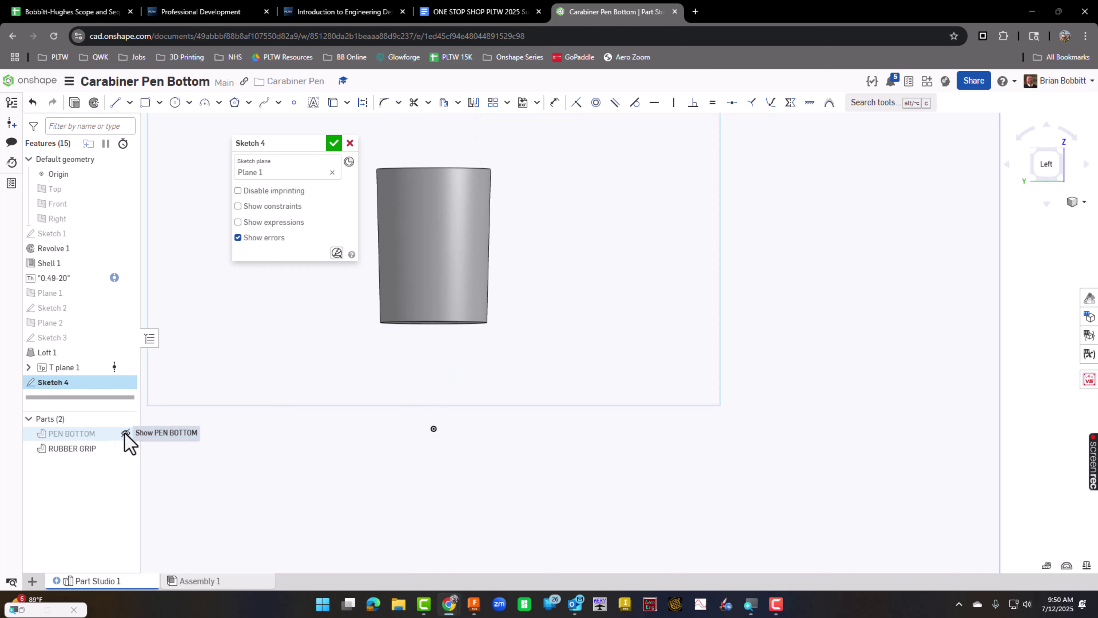
click(125, 433)
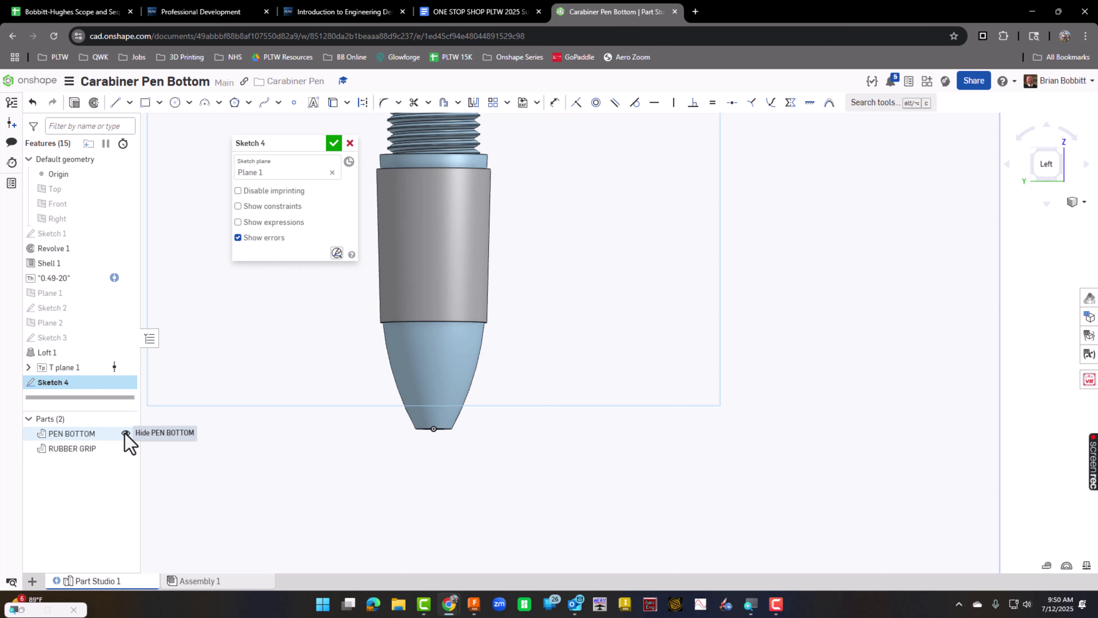
mouse_move(237, 380)
middle_down()
mouse_move(312, 404)
mouse_move(308, 424)
middle_up()
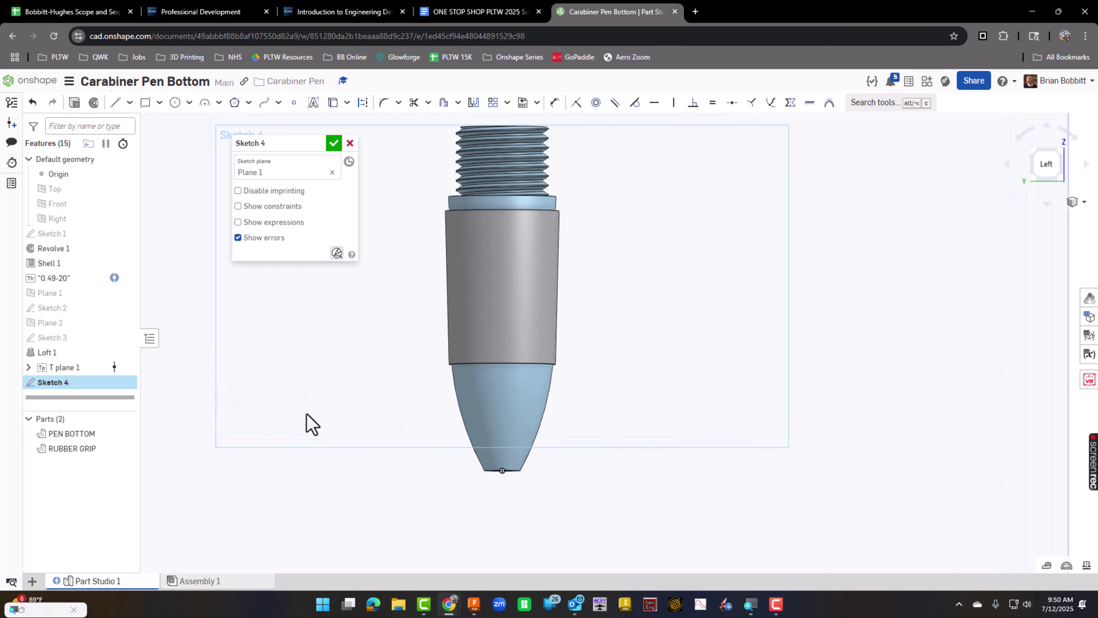
scroll(308, 424, up, 2)
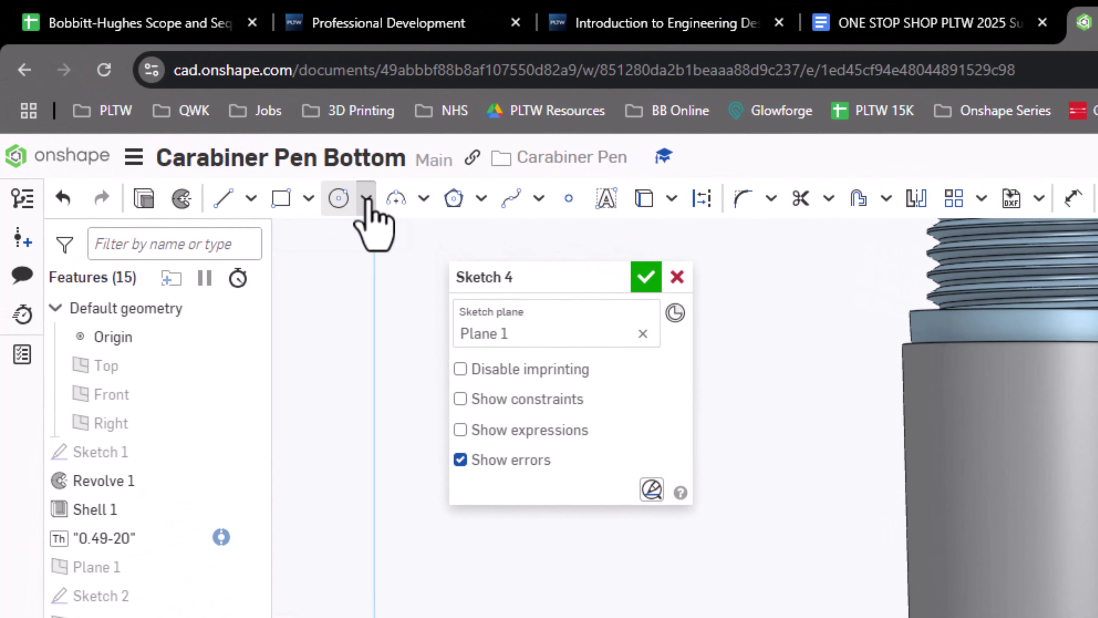
Sketch a vertical ellipse centred on the rubber grip directly above the origin, 0.7 in tall and 0.115 in wide.
click(366, 200)
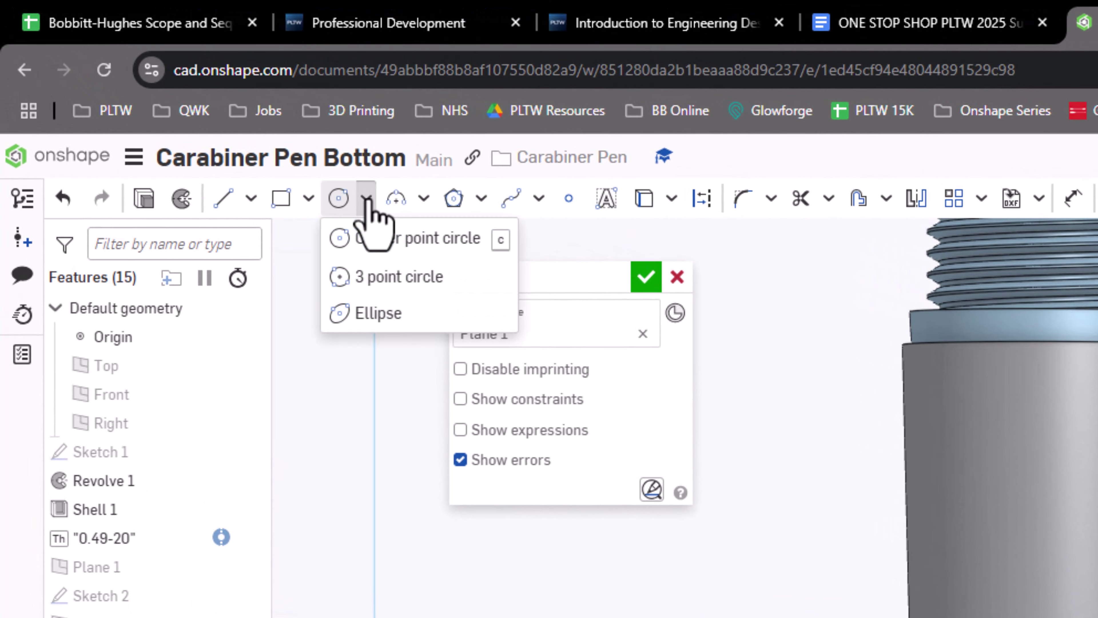
click(379, 313)
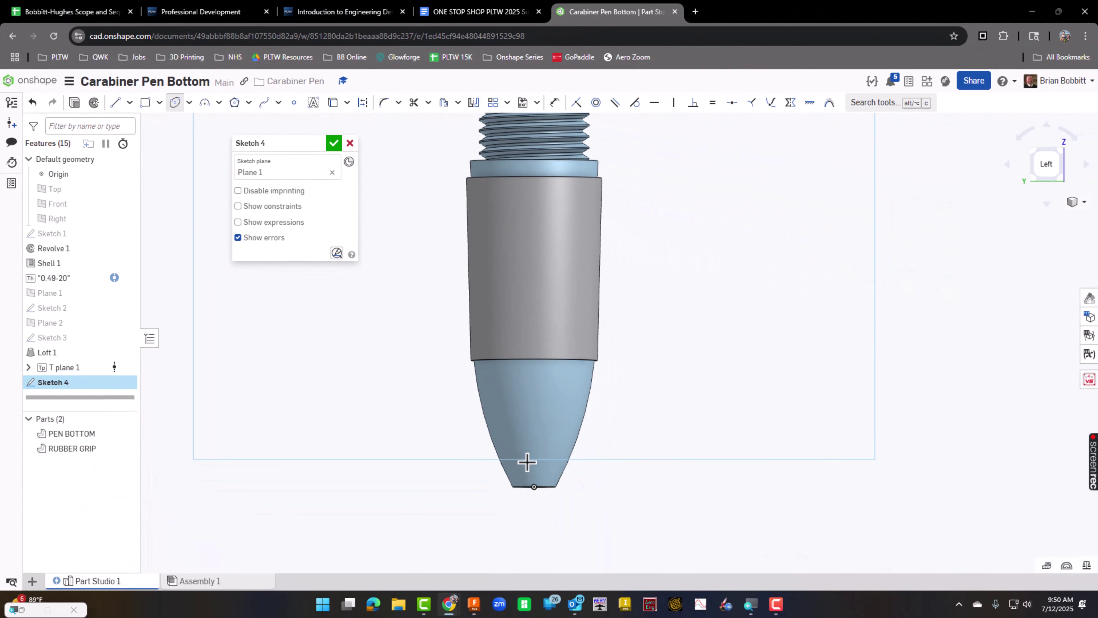
click(535, 485)
click(534, 267)
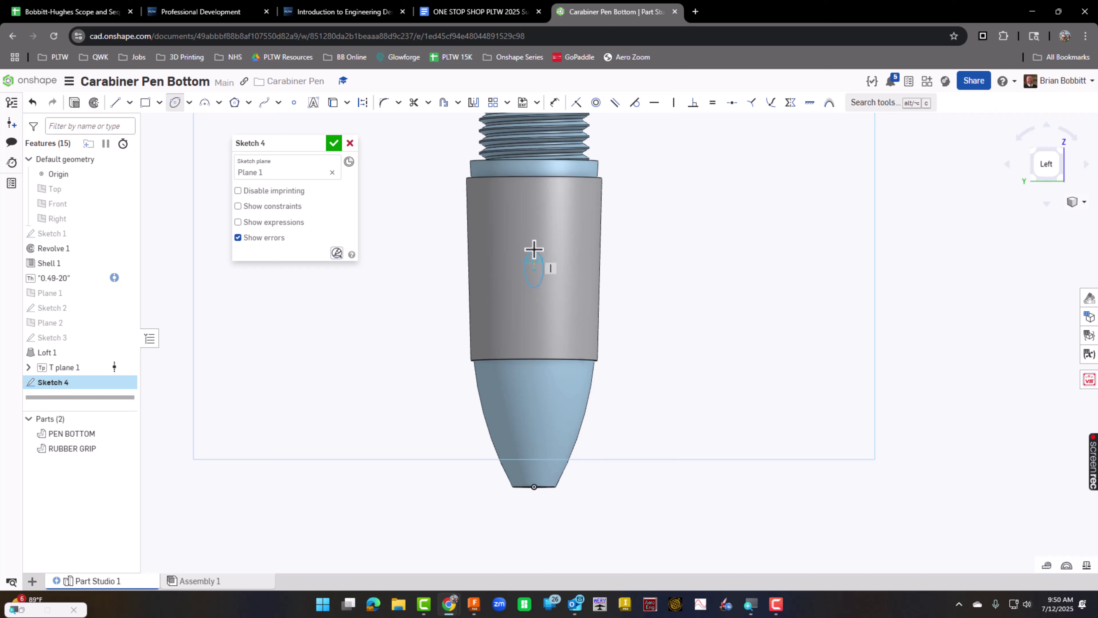
click(536, 212)
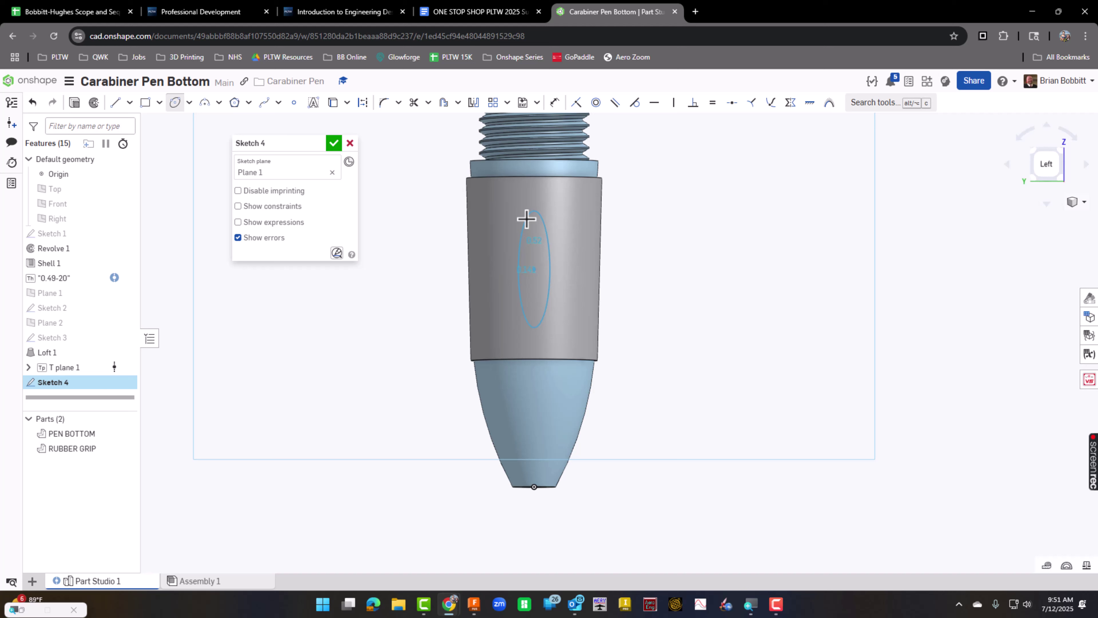
click(526, 219)
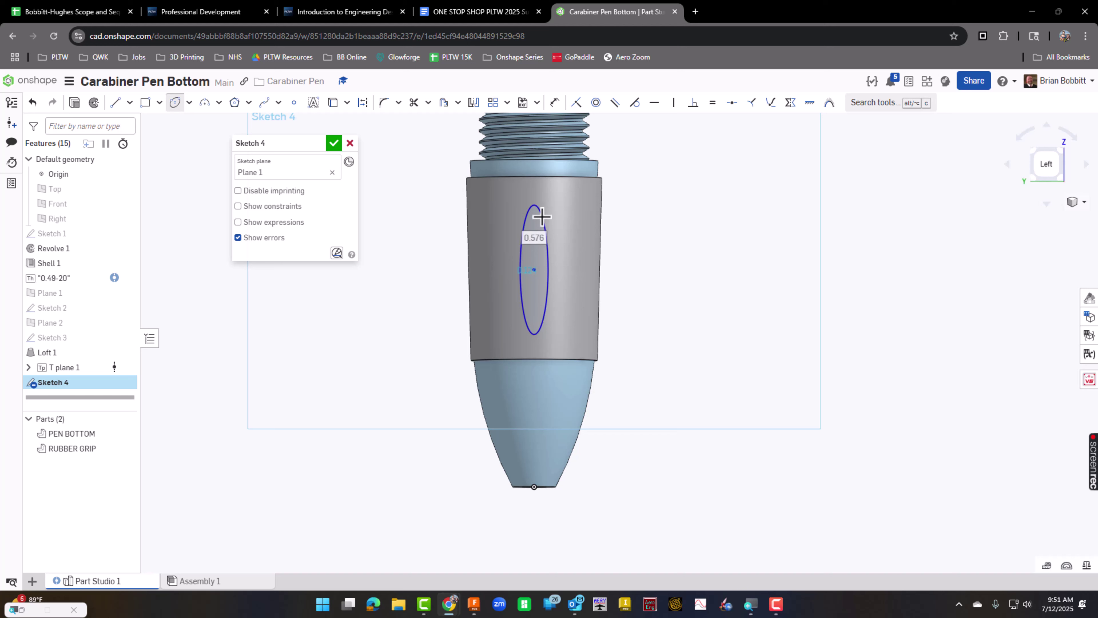
text(.7)
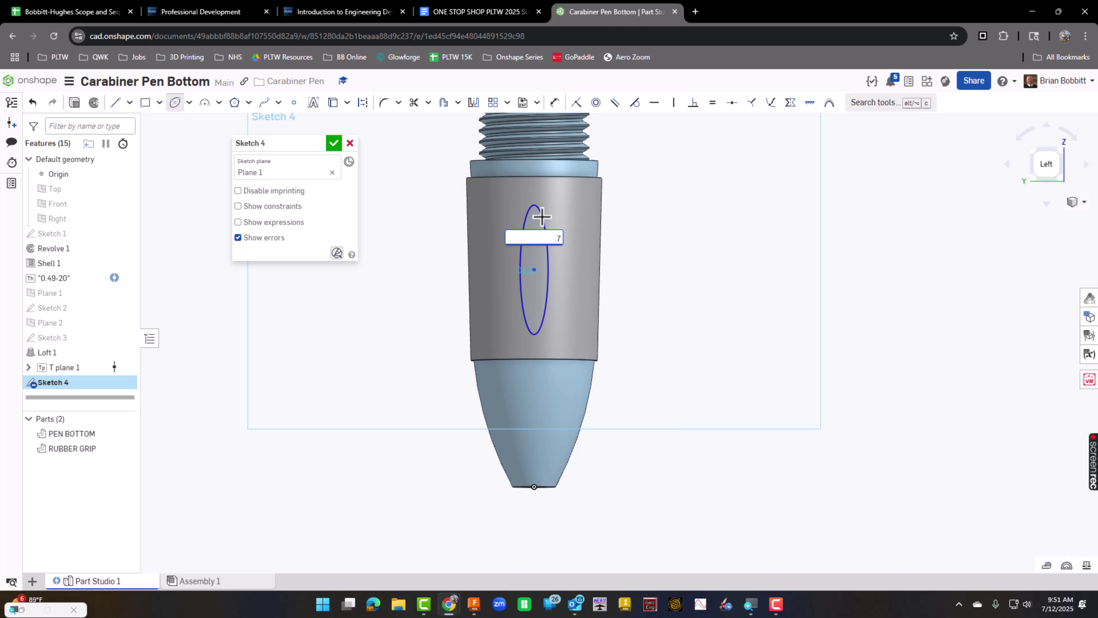
key(Return)
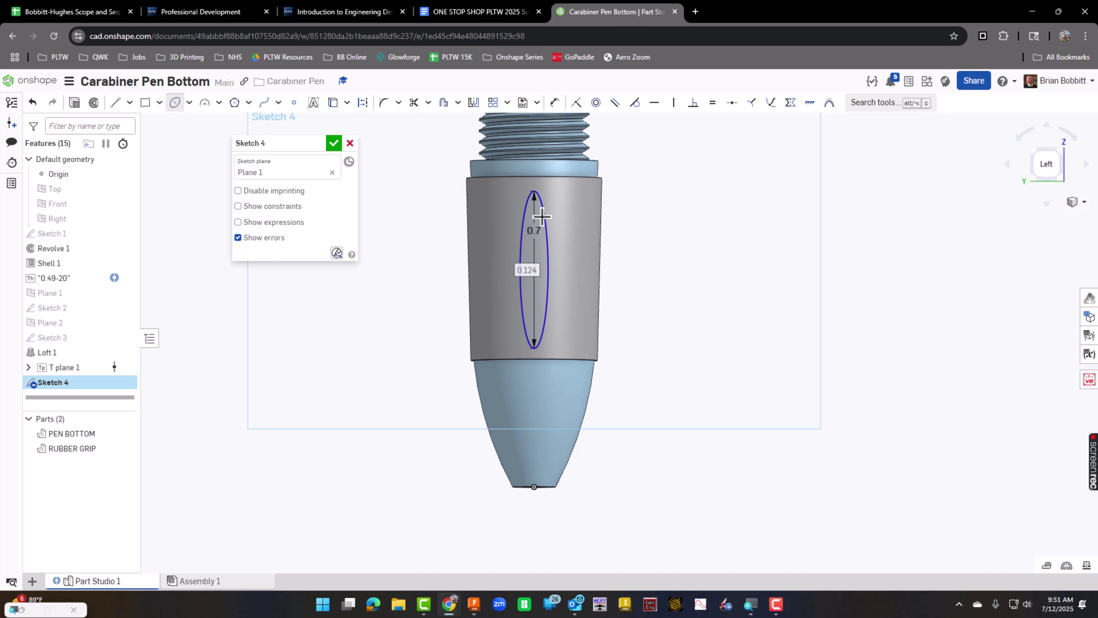
text(.115)
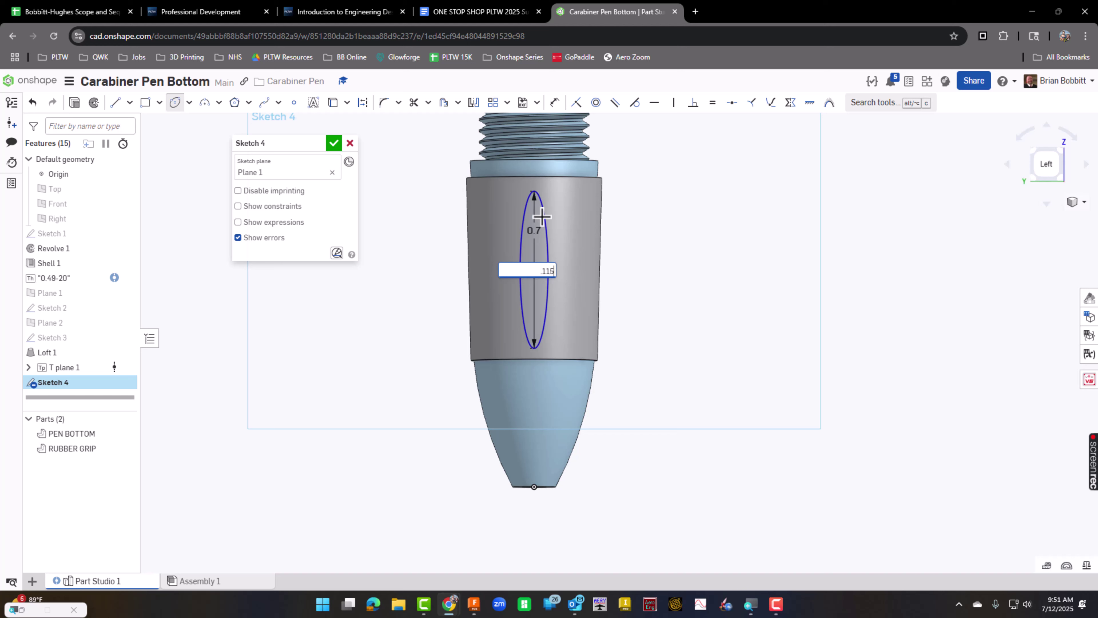
key(Return)
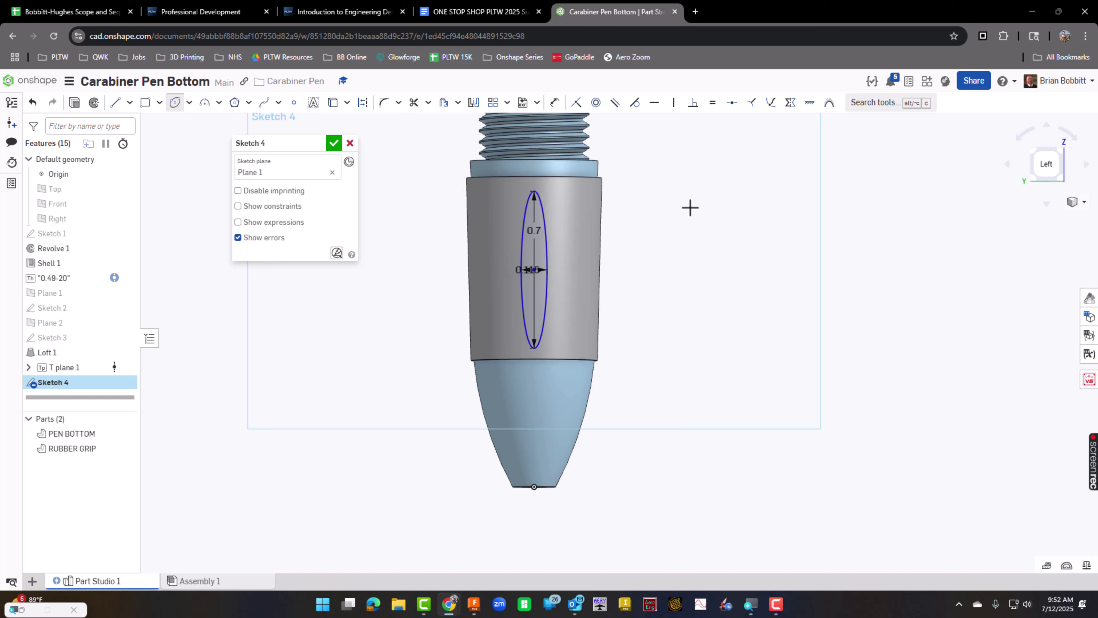
Dimension the ellipse's centre 0.975 in above the origin, move the width dimension clear of the ellipse, and finish the sketch.
click(555, 103)
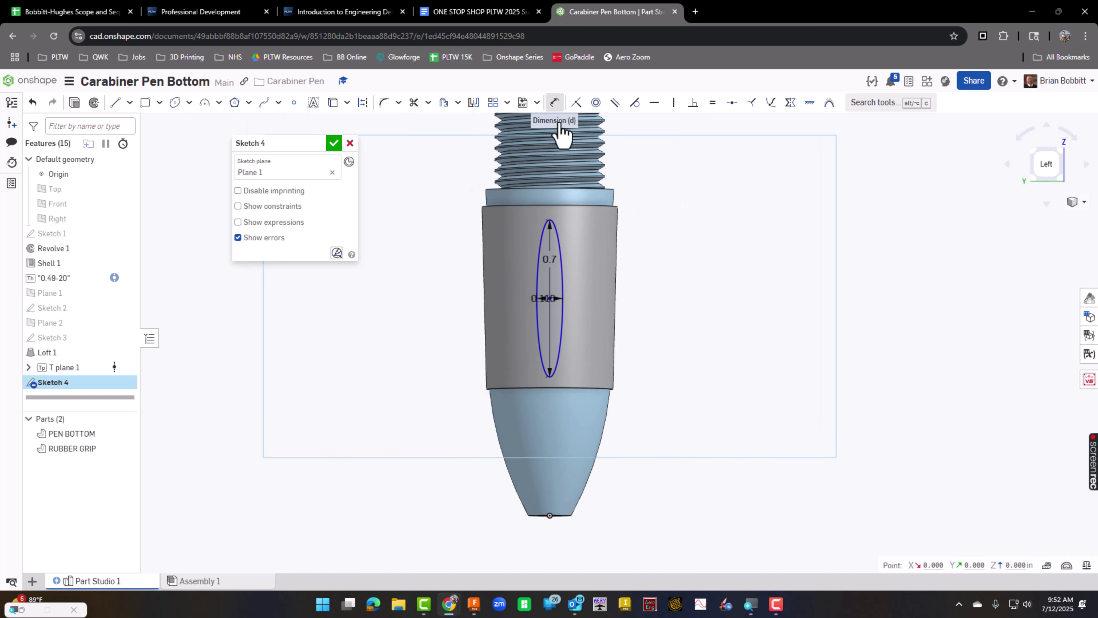
click(549, 298)
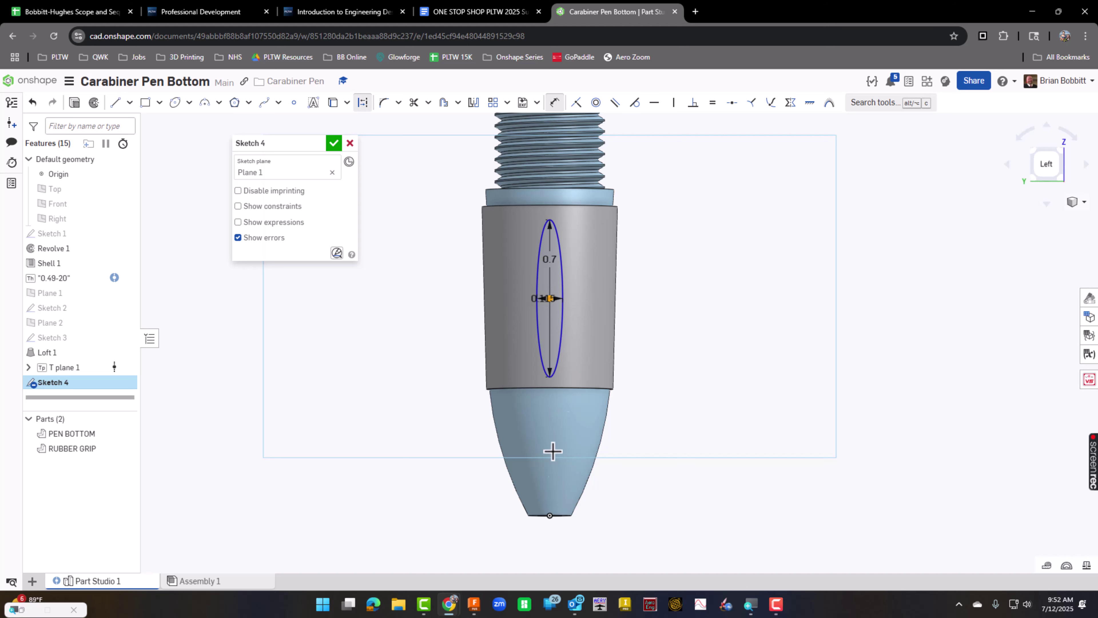
click(550, 515)
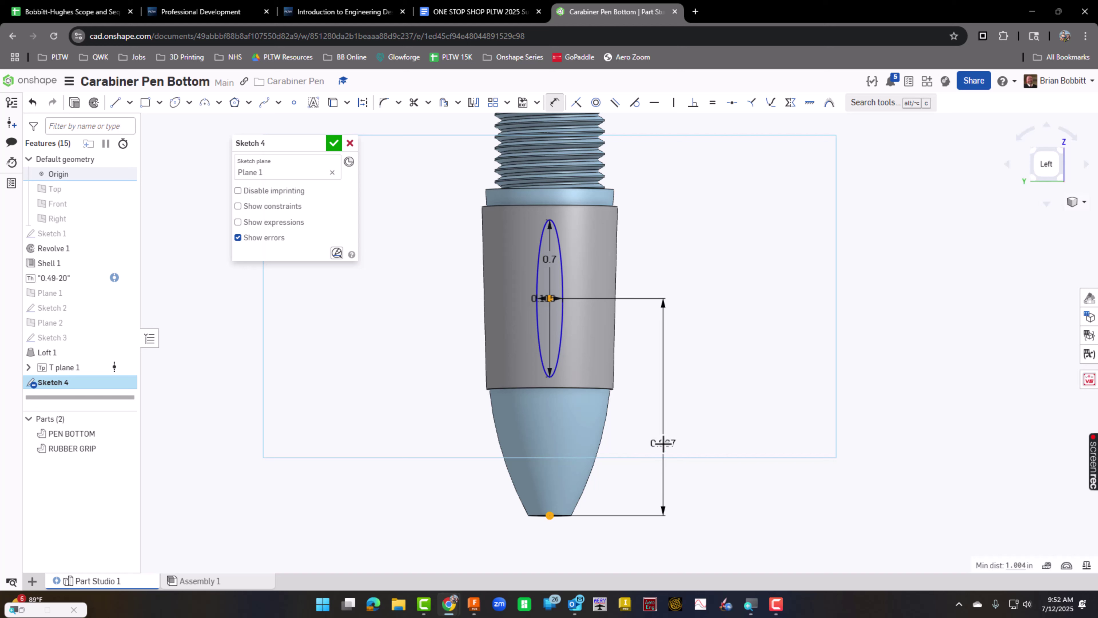
click(664, 443)
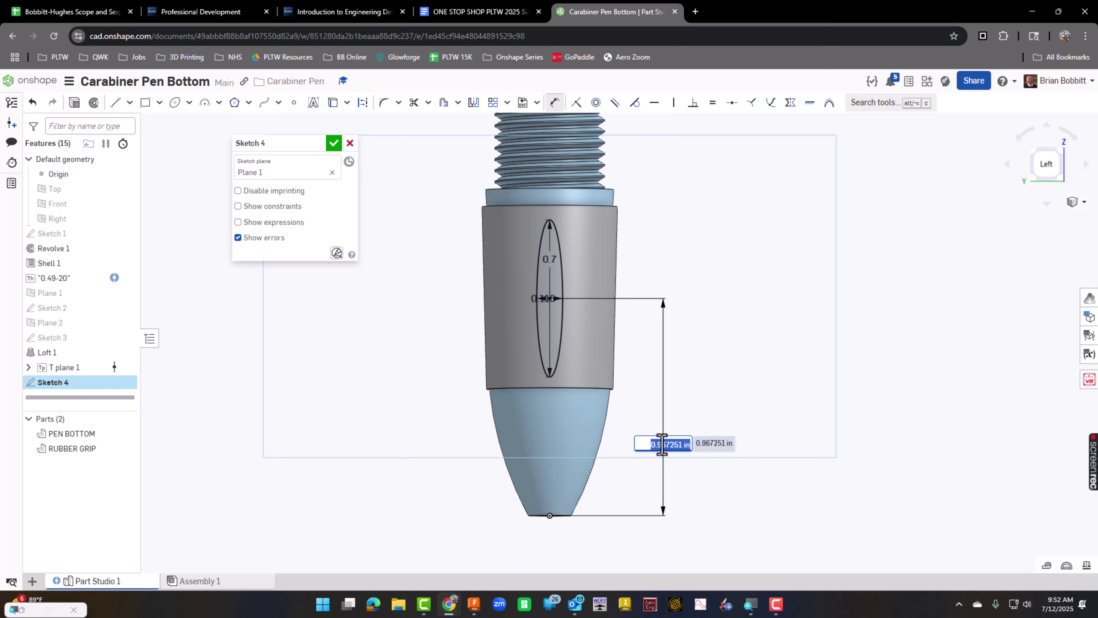
click(662, 444)
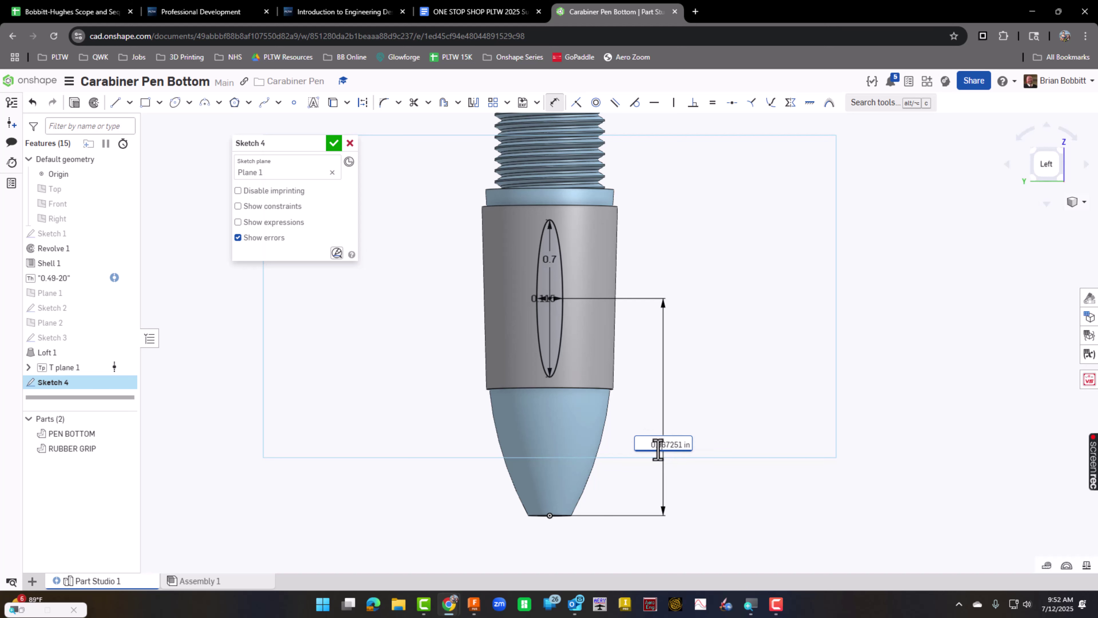
drag(656, 448, 688, 442)
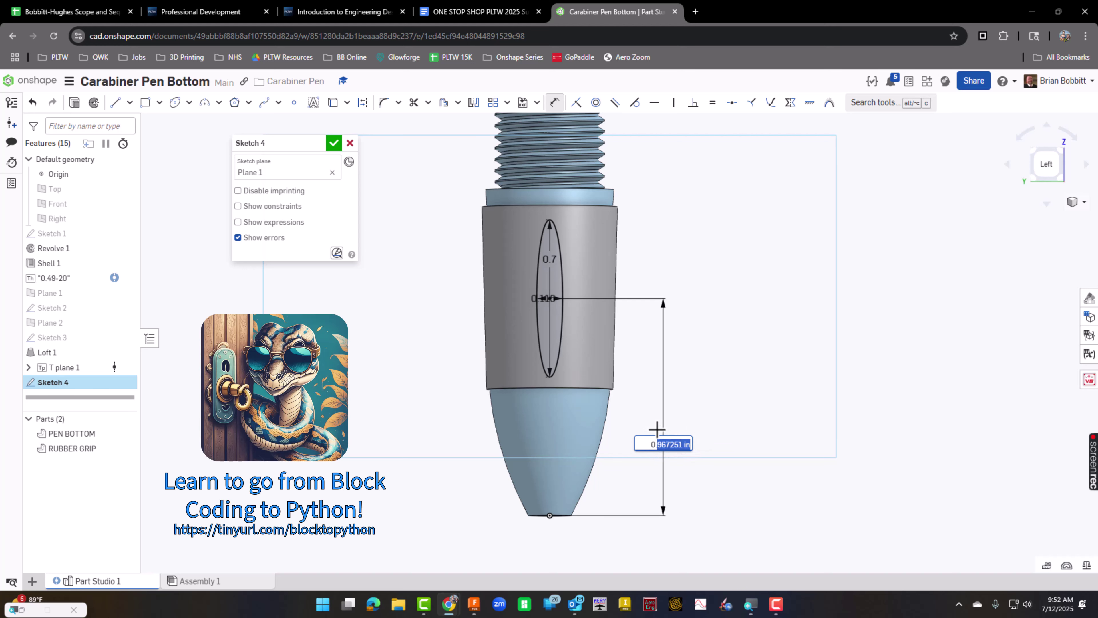
text(975)
key(Return)
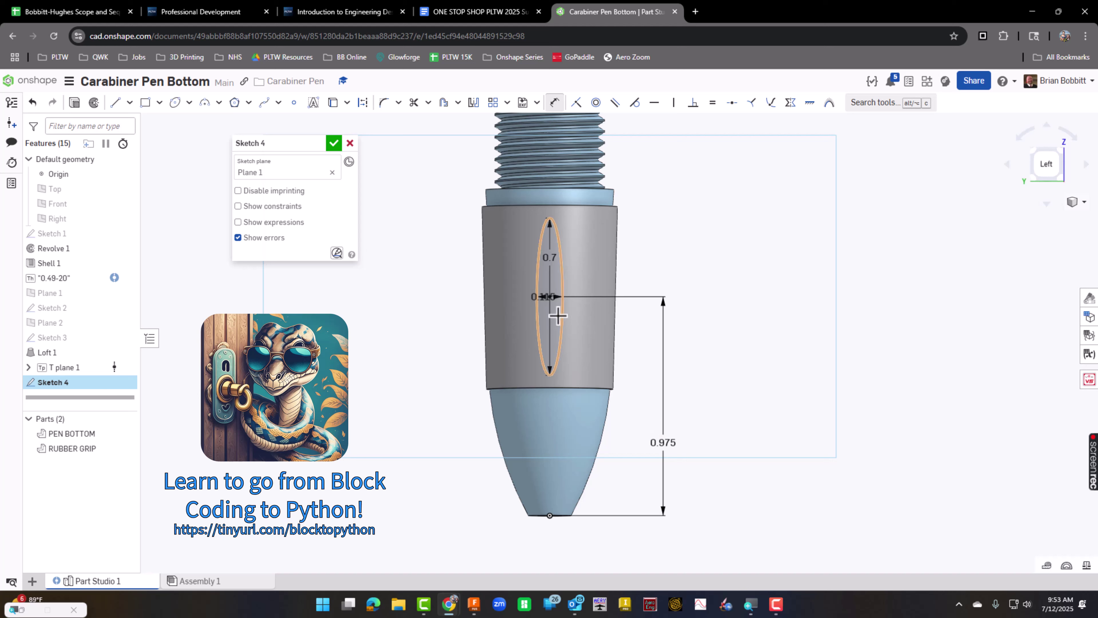
drag(544, 299, 504, 302)
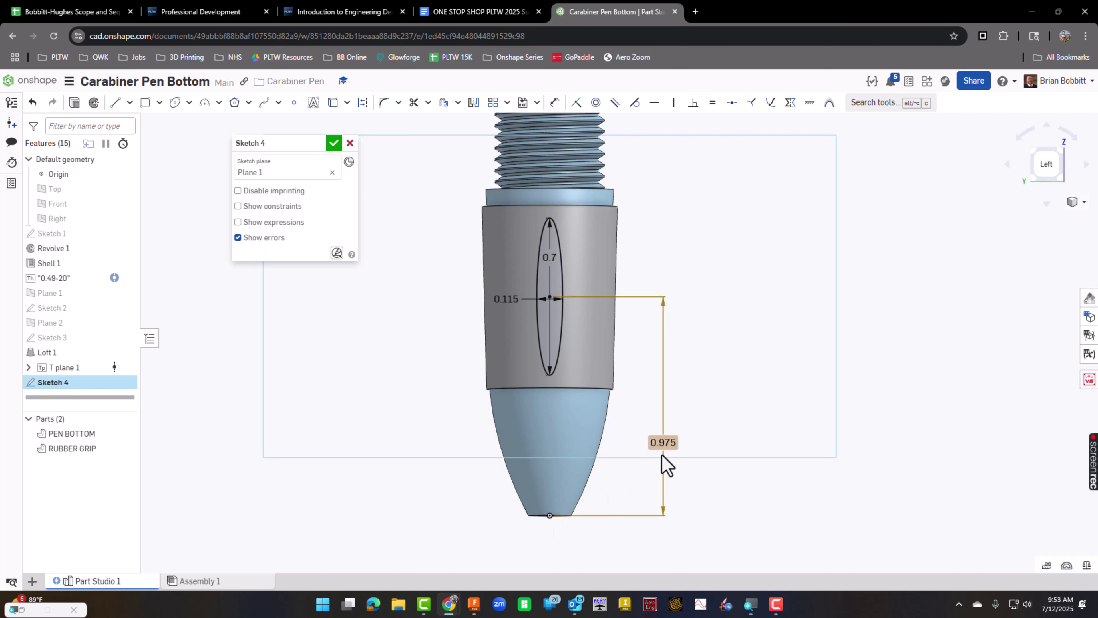
click(333, 144)
Hide the T plane tangent to the rubber grip.
mouse_move(726, 349)
right_down()
mouse_move(700, 303)
mouse_move(675, 308)
mouse_move(717, 284)
mouse_move(684, 270)
mouse_move(695, 293)
right_up()
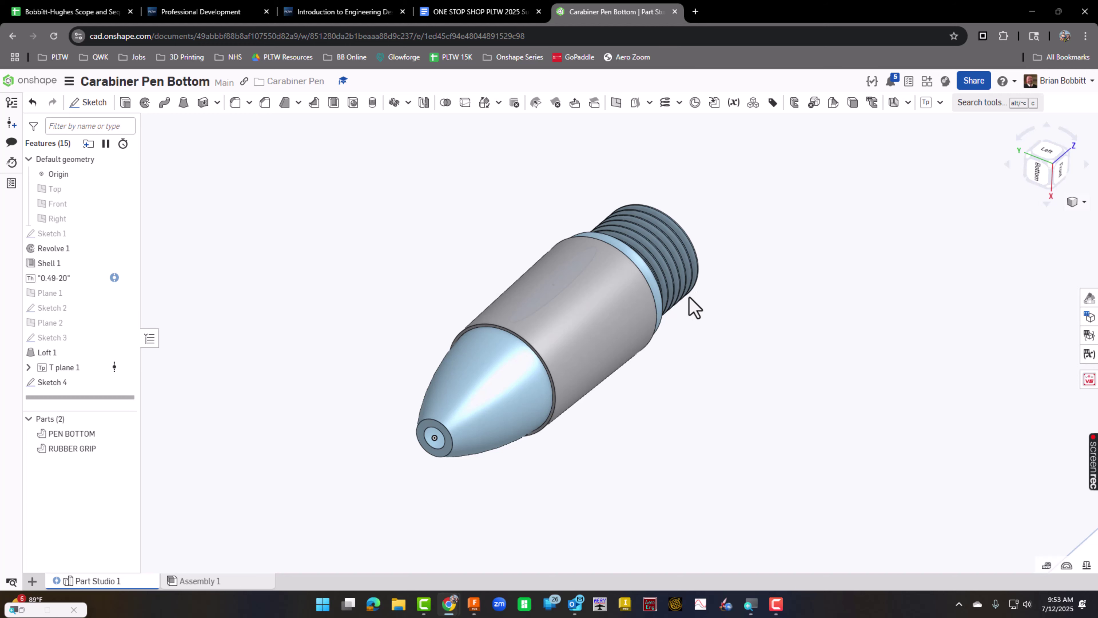
scroll(308, 366, down, 5)
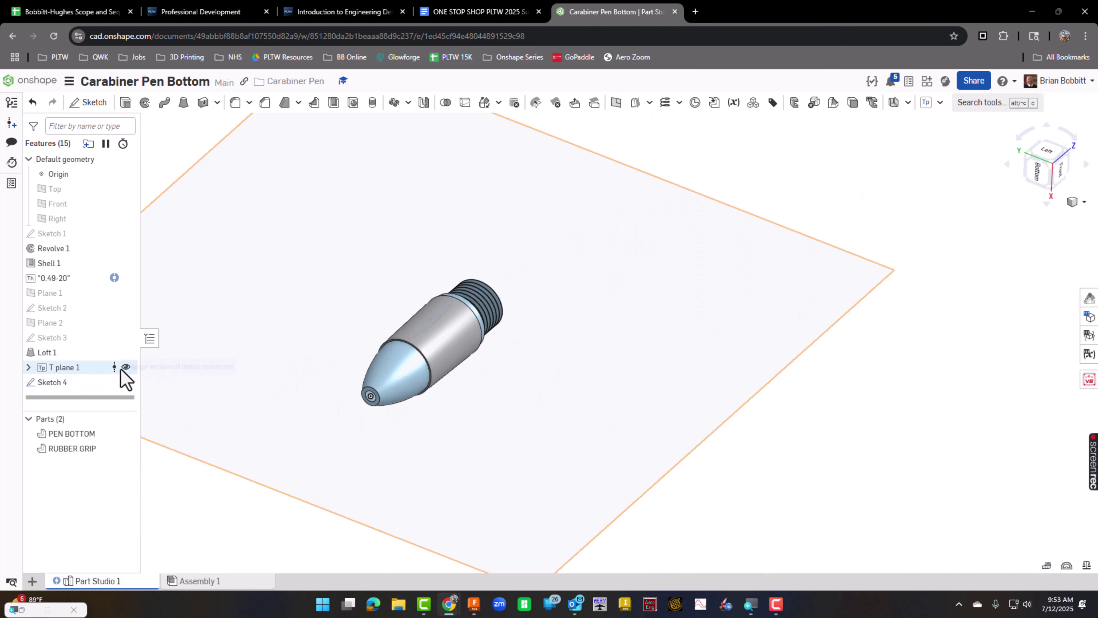
click(126, 367)
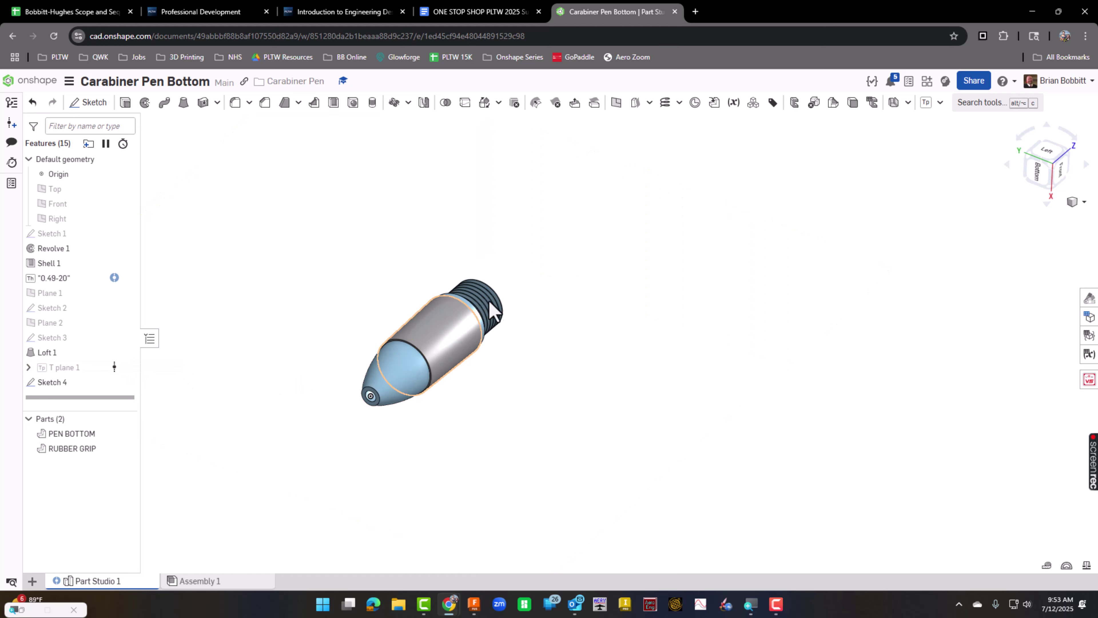
Cut the ellipse into the rubber grip with a blind Remove extrude 0.01 in deep.
scroll(502, 316, up, 3)
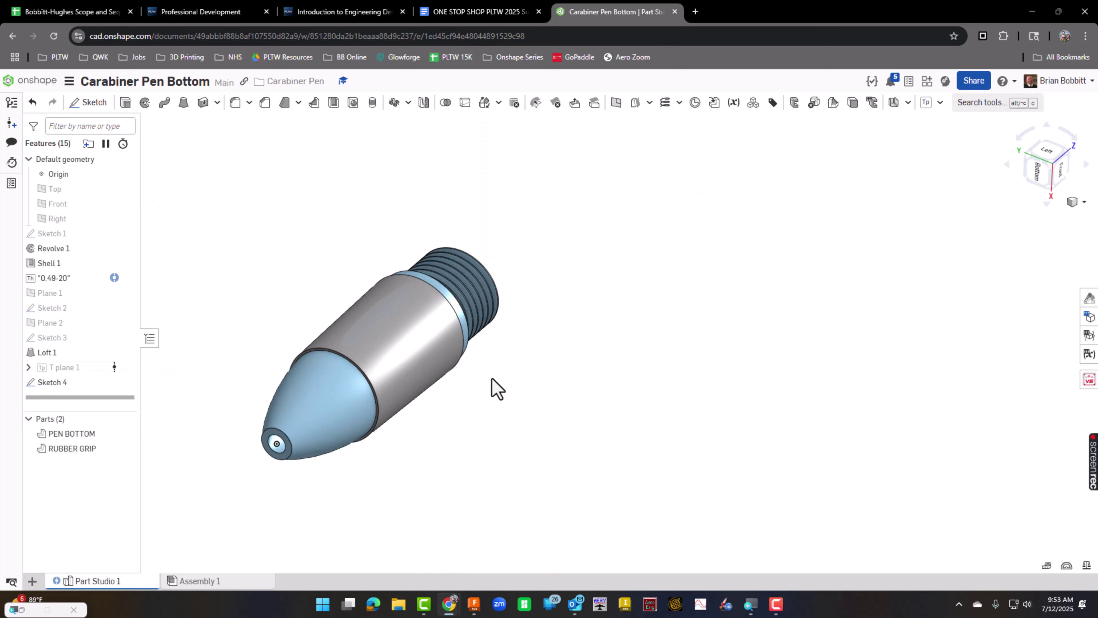
scroll(331, 331, up, 3)
middle_drag(331, 326, 497, 287)
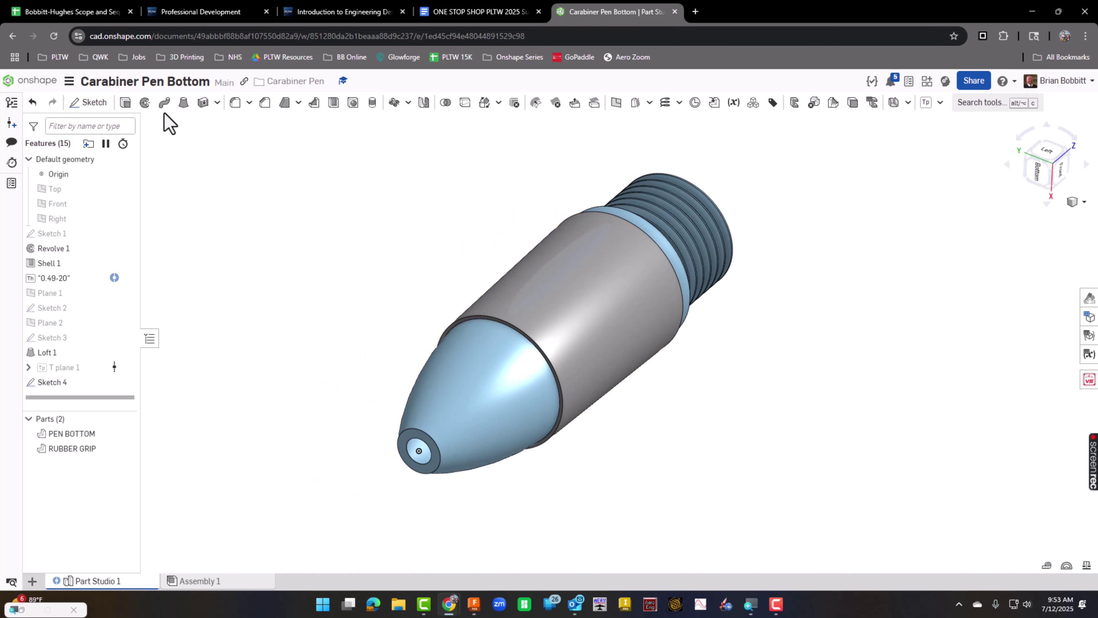
click(125, 104)
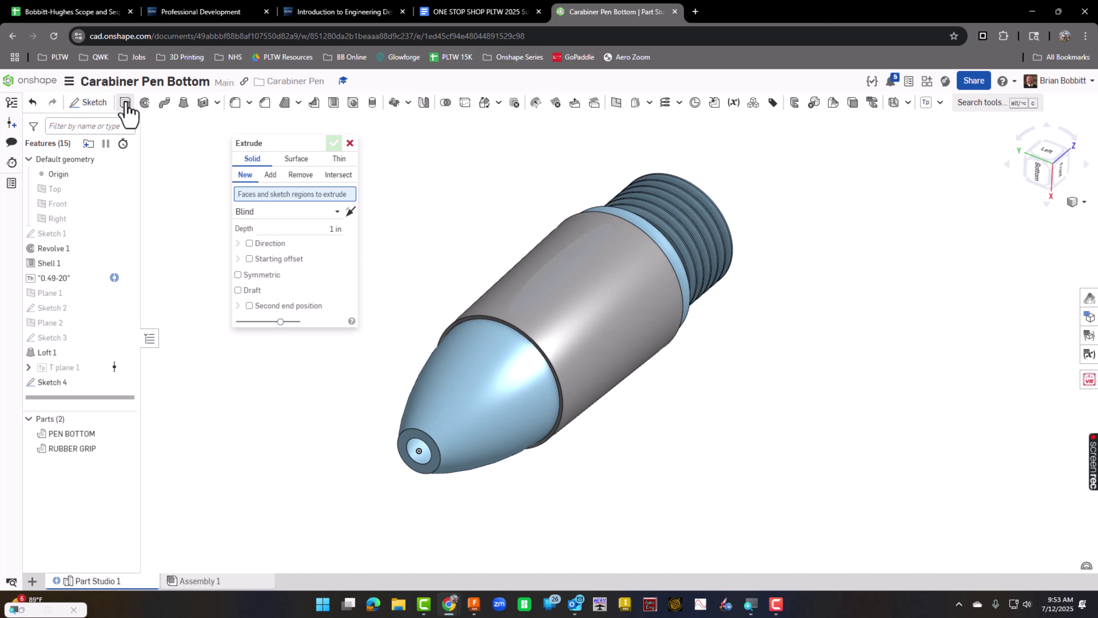
click(557, 281)
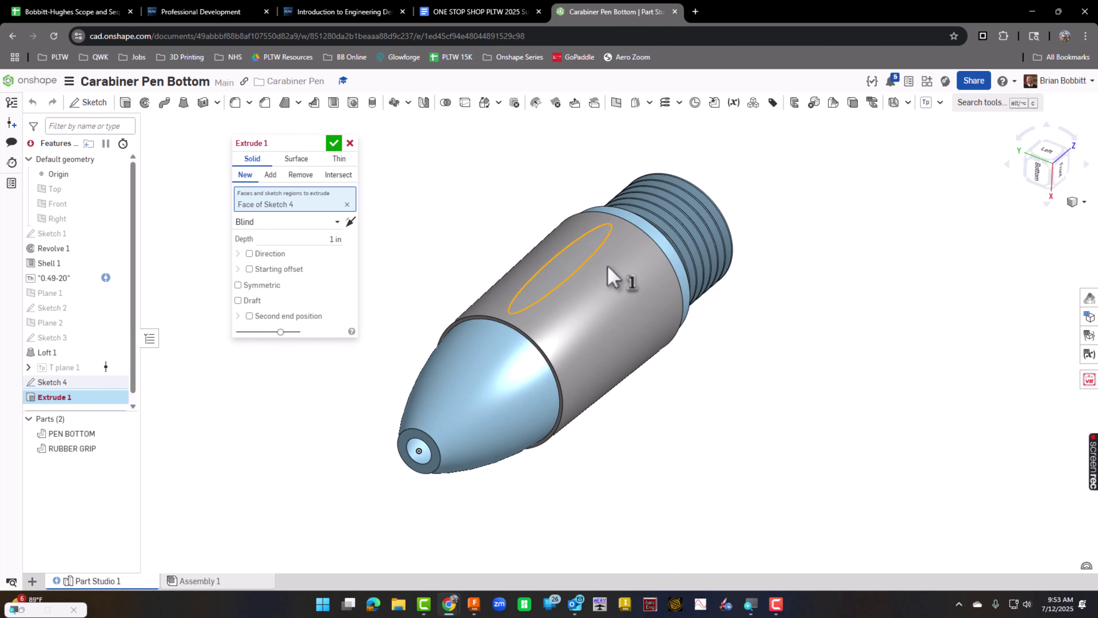
click(296, 178)
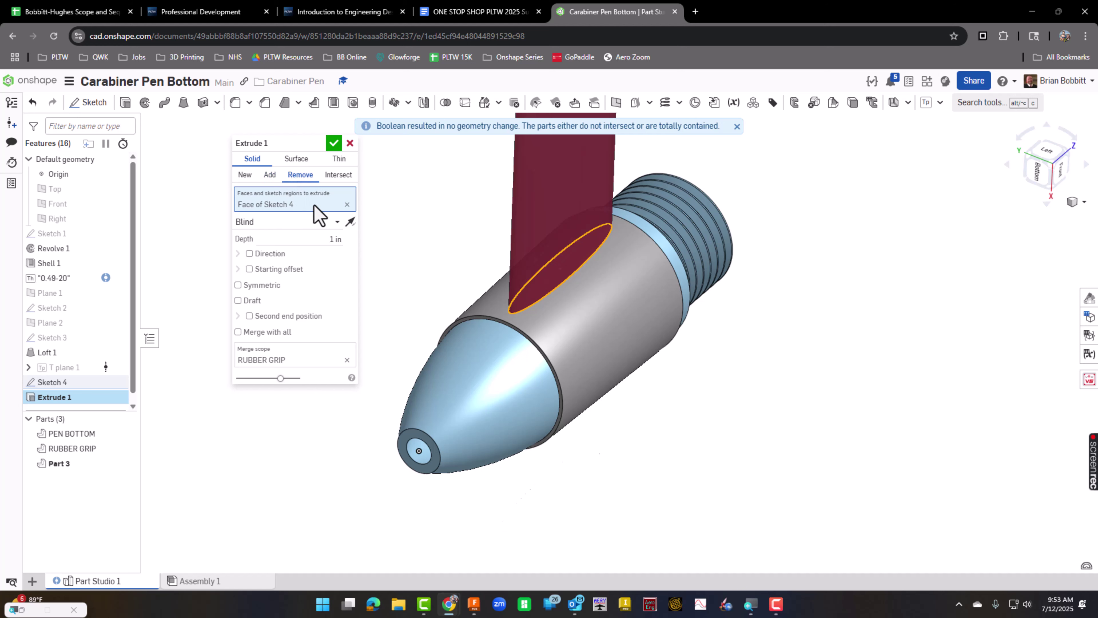
drag(326, 240, 358, 243)
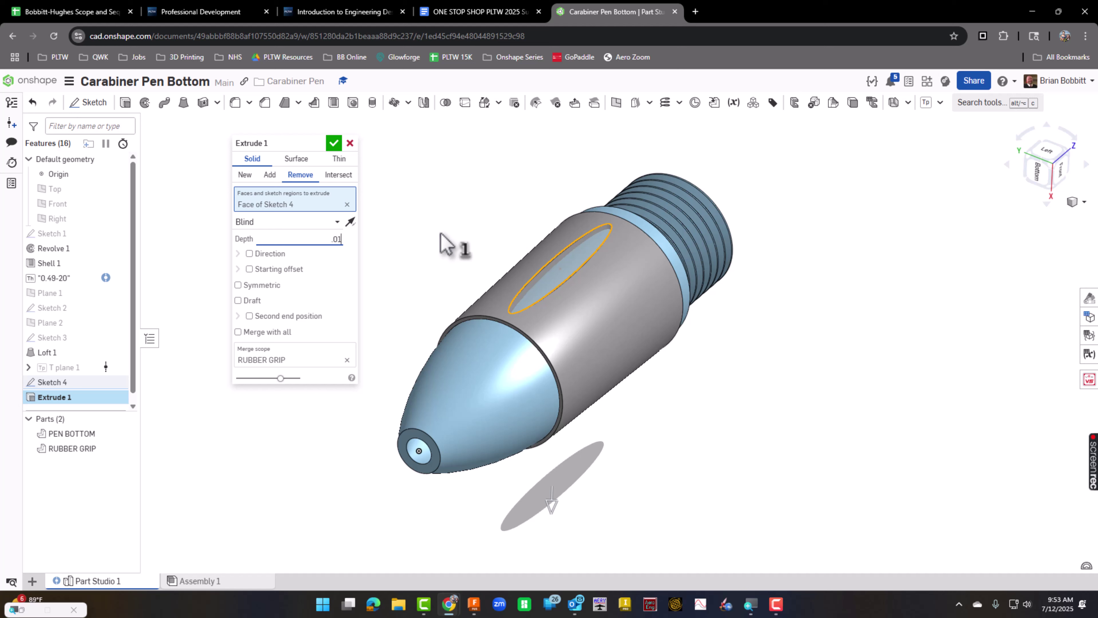
key(Return)
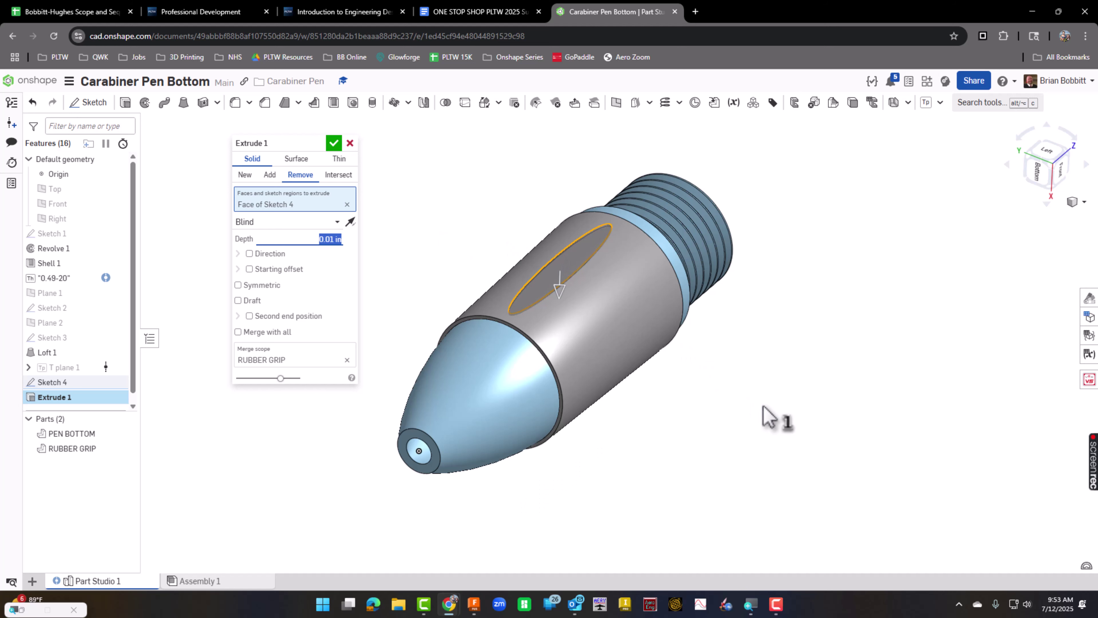
click(335, 147)
mouse_move(676, 480)
right_down()
mouse_move(699, 468)
mouse_move(699, 452)
mouse_move(671, 454)
mouse_move(686, 454)
mouse_move(686, 471)
right_up()
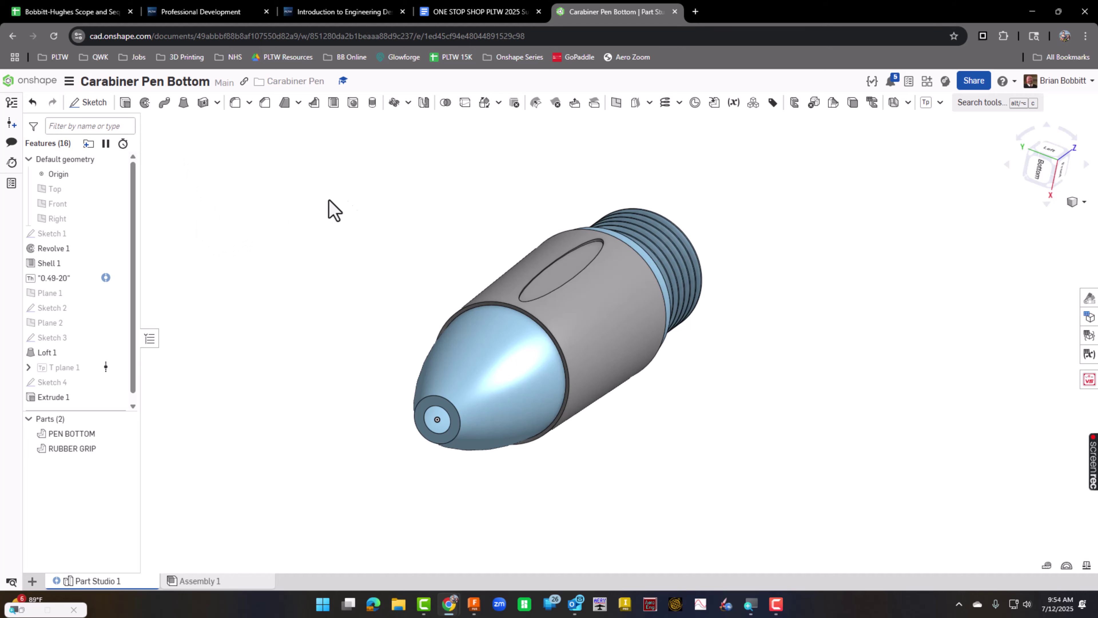
click(408, 102)
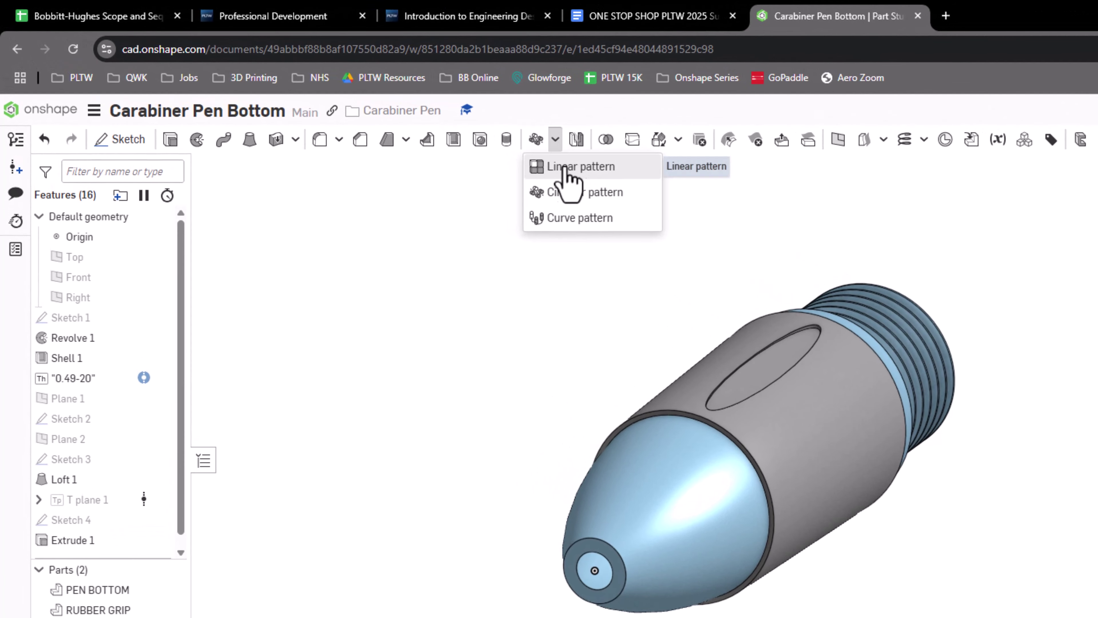
click(568, 174)
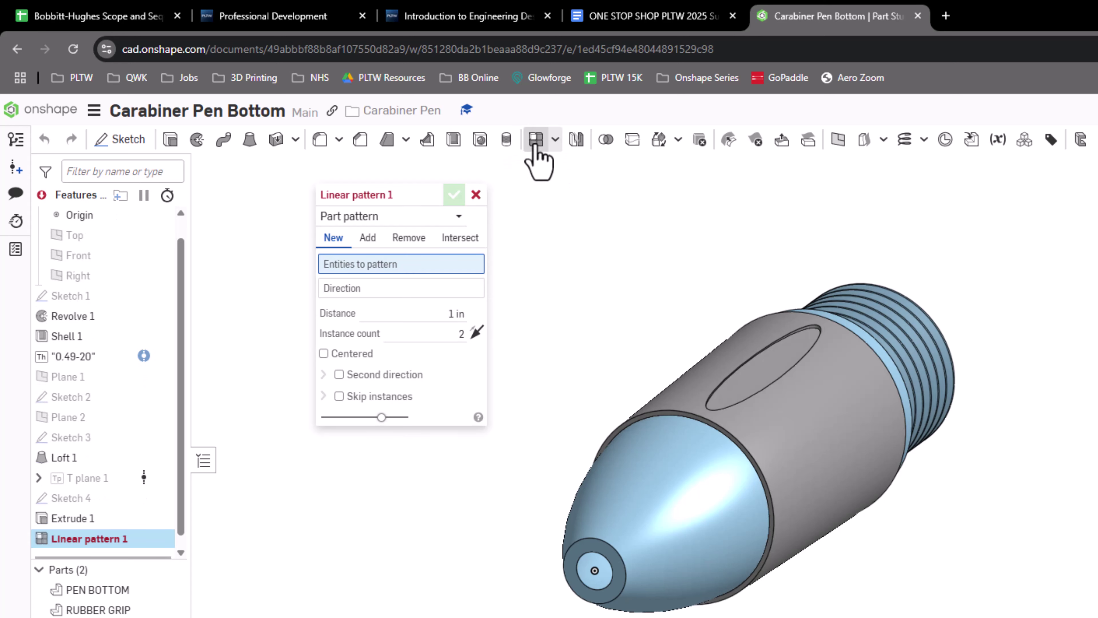
click(477, 195)
Start a circular feature pattern with the elliptical extrude cut on the rubber grip as the feature to repeat.
click(555, 139)
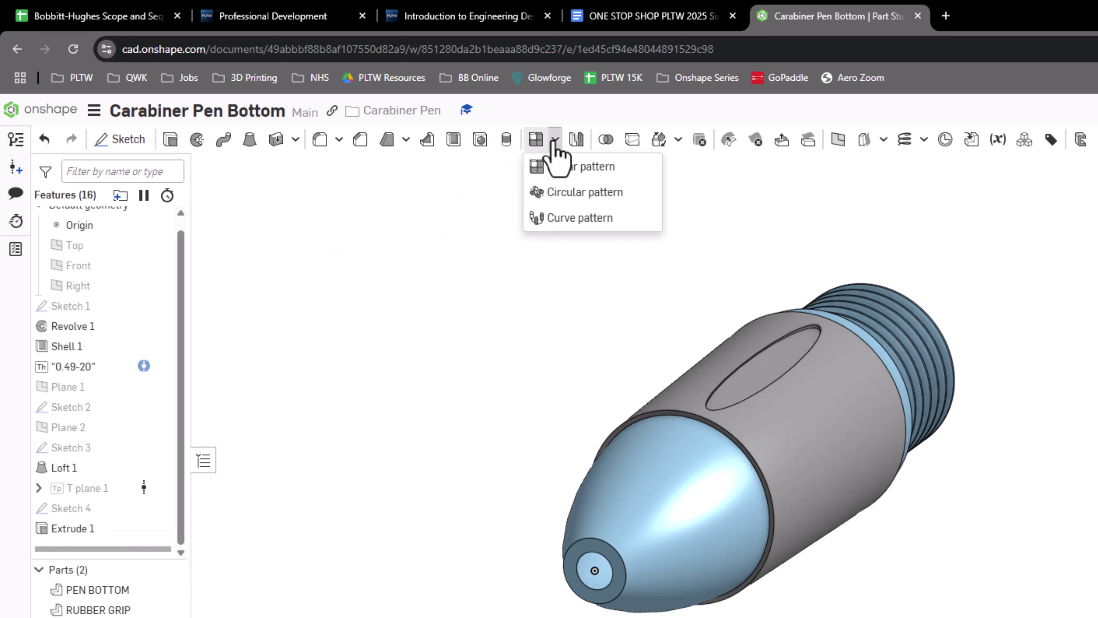
click(583, 193)
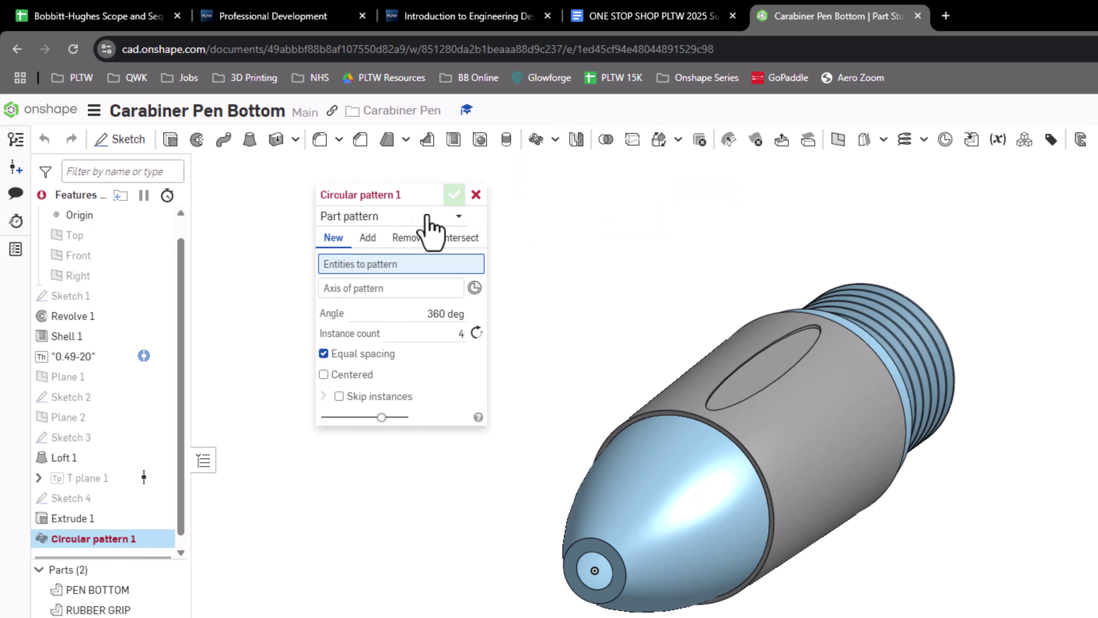
click(368, 220)
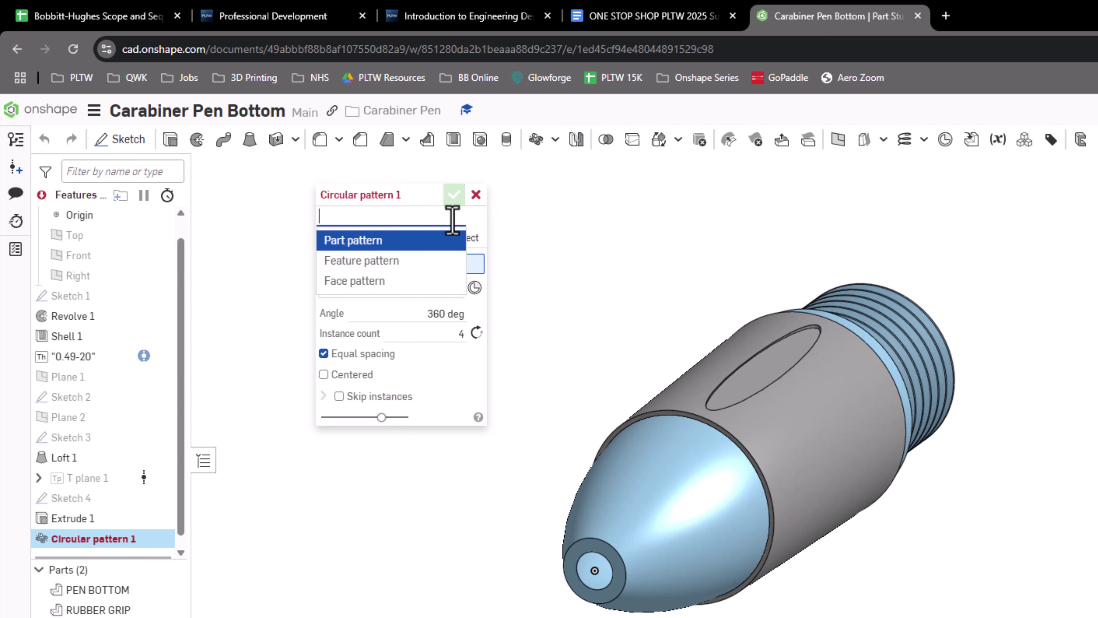
click(373, 260)
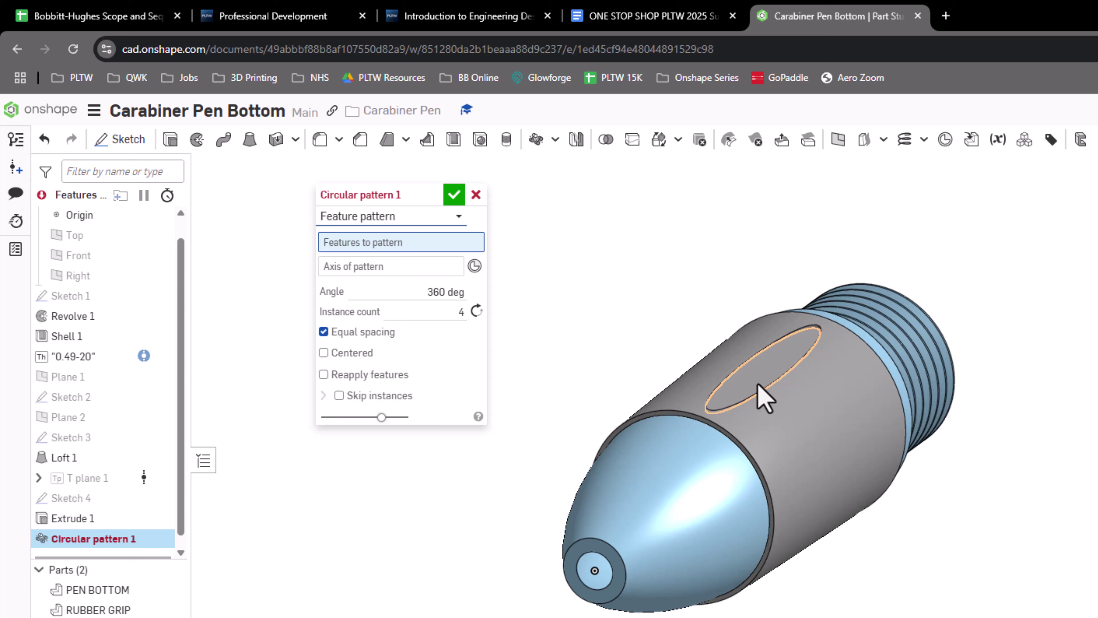
click(763, 398)
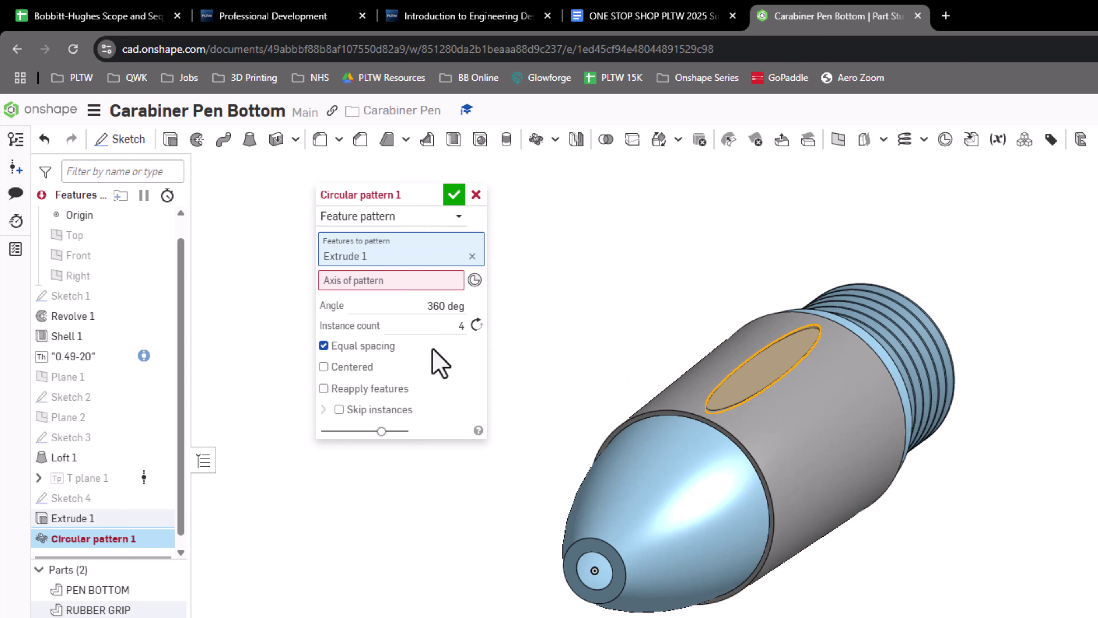
Pattern the cut around the rubber grip's circular lower edge with 6 equally spaced instances over 360 degrees.
click(396, 286)
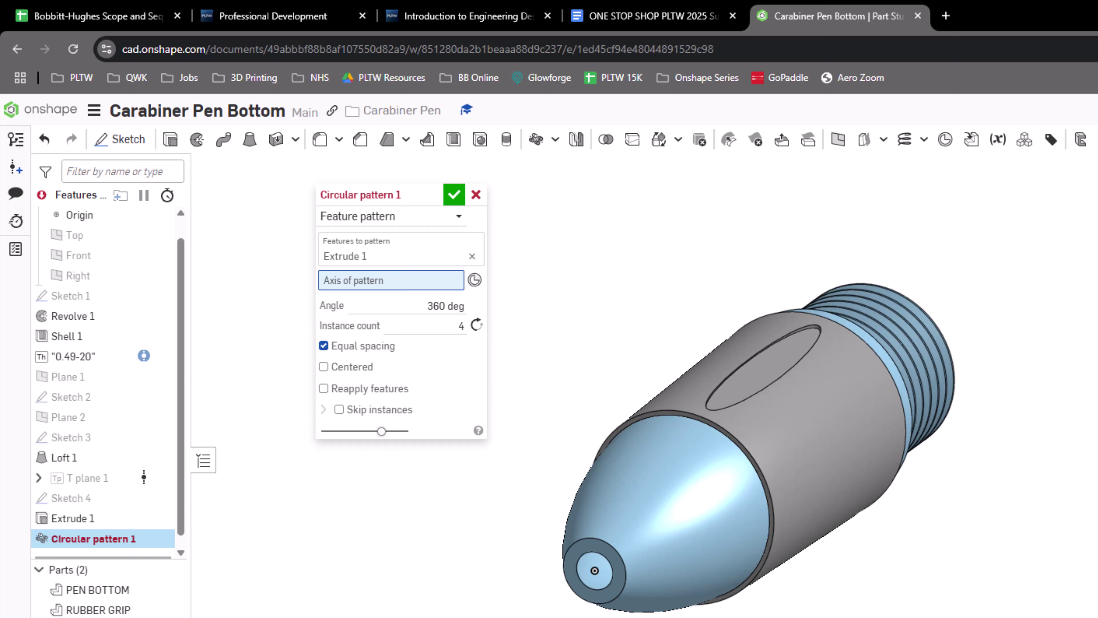
click(762, 467)
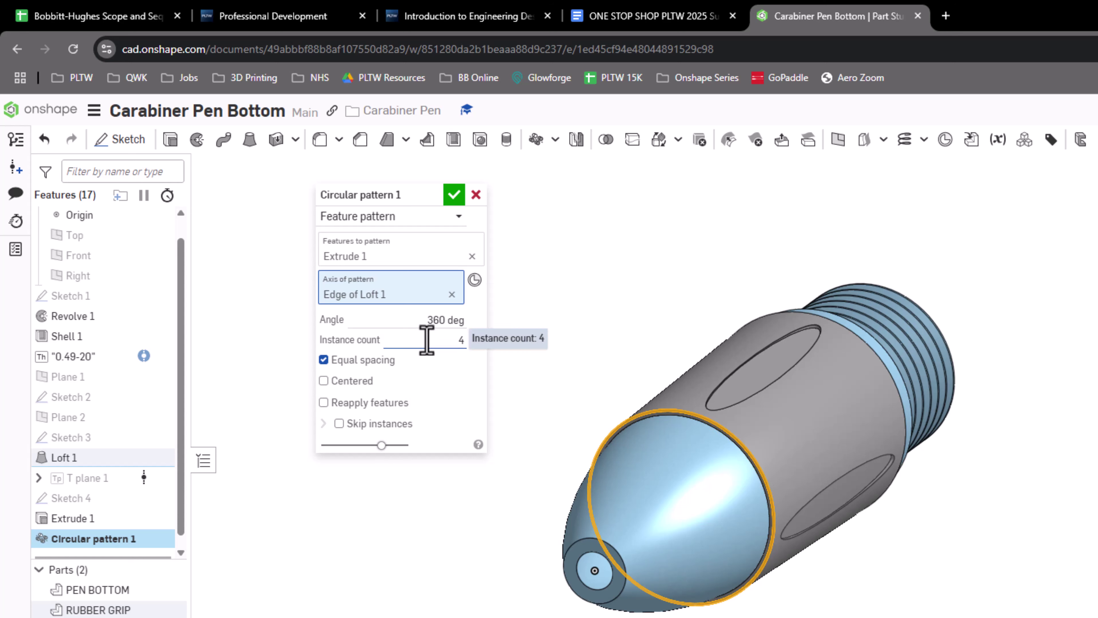
click(453, 339)
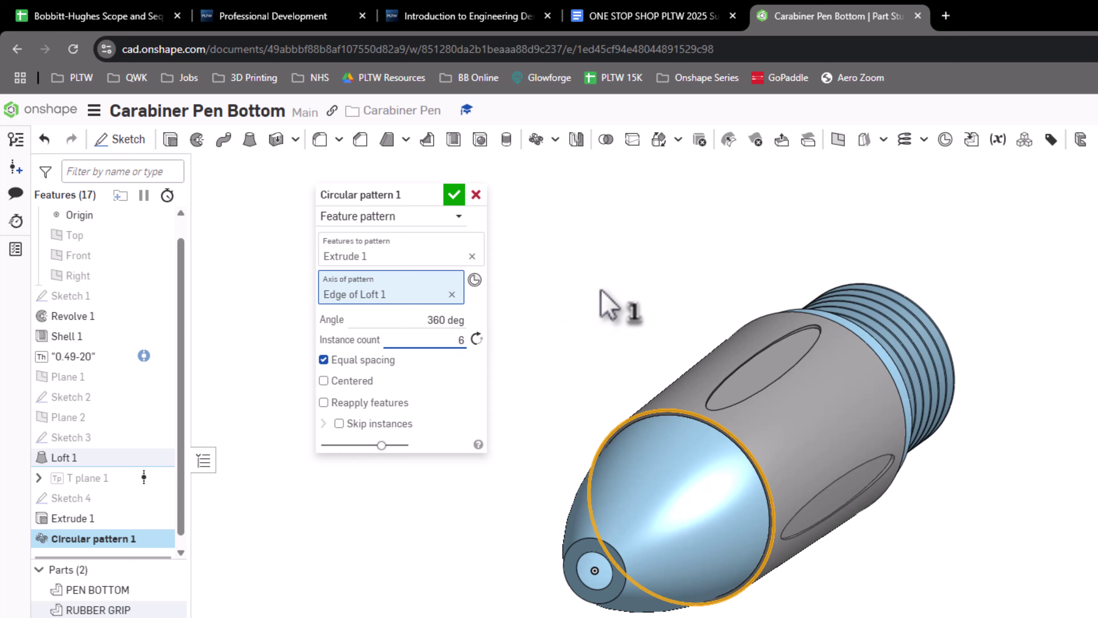
click(460, 200)
right_drag(497, 255, 603, 306)
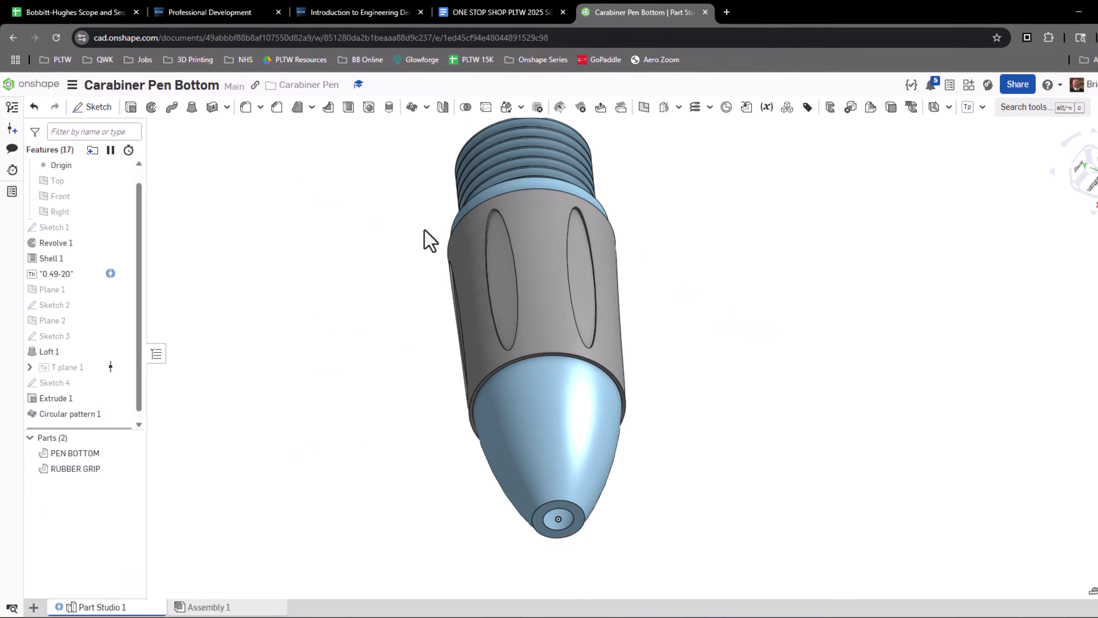
right_drag(445, 234, 416, 234)
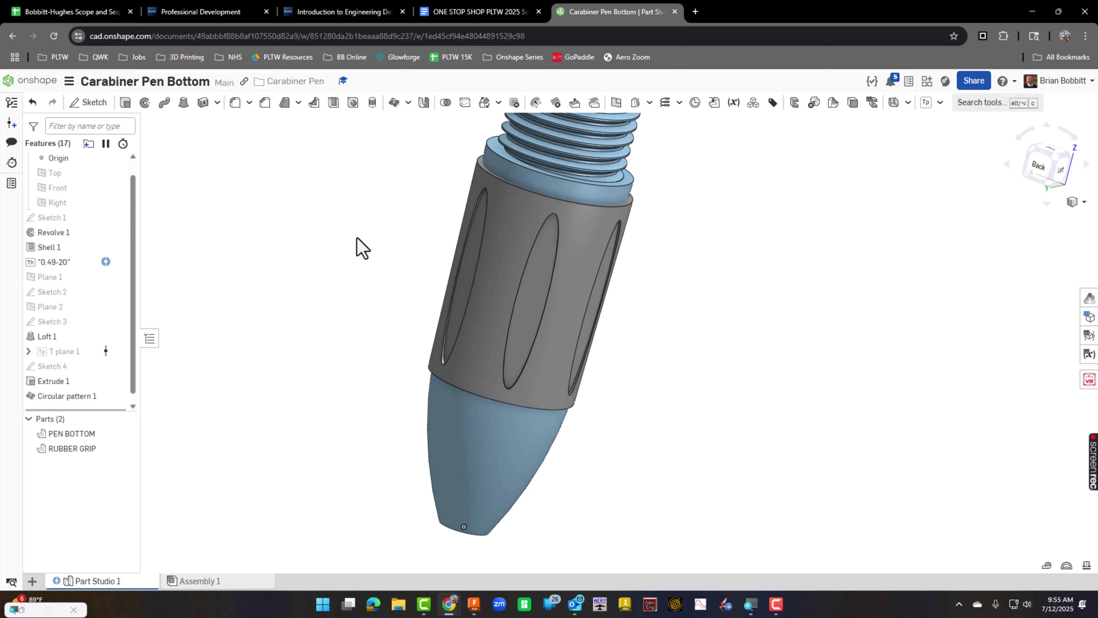
key(shift+7)
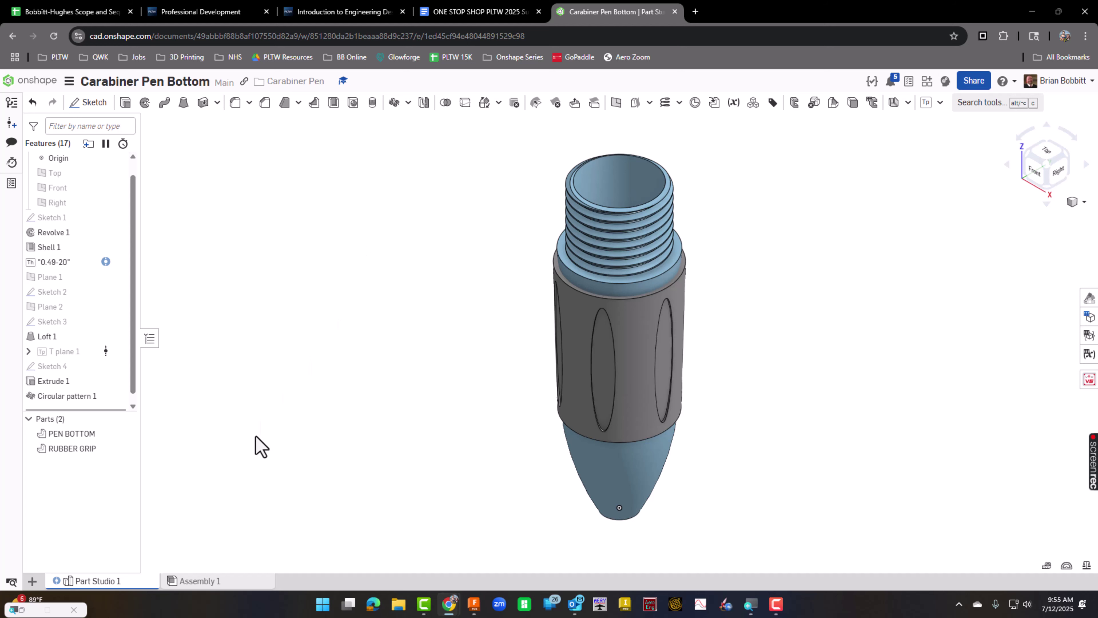
Insert the PEN BOTTOM and RUBBER GRIP parts into Assembly 1.
mouse_move(199, 588)
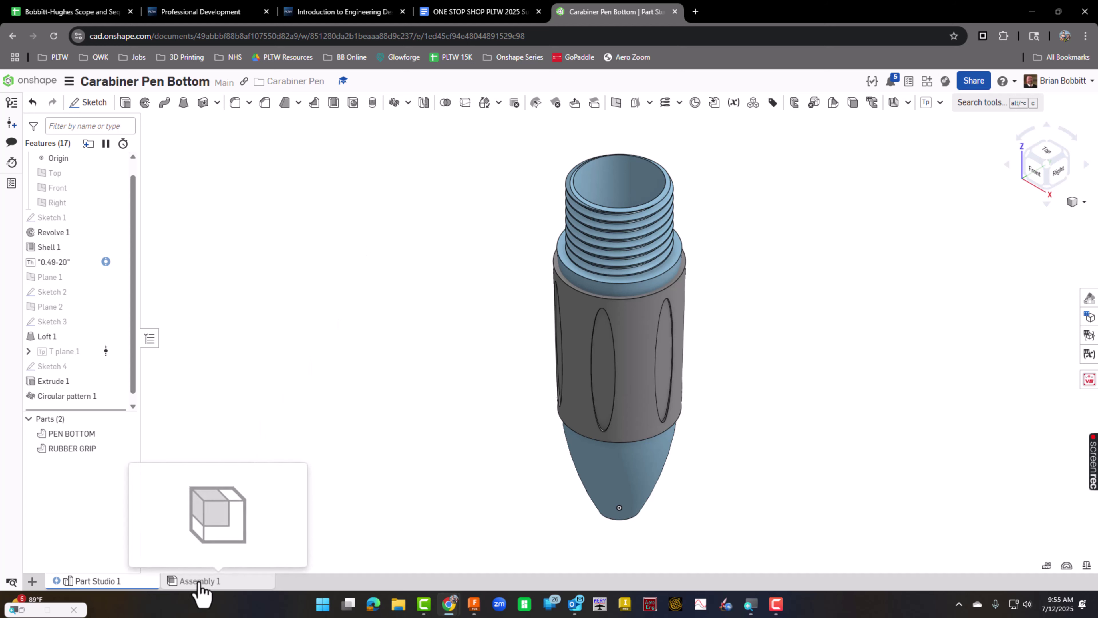
click(199, 582)
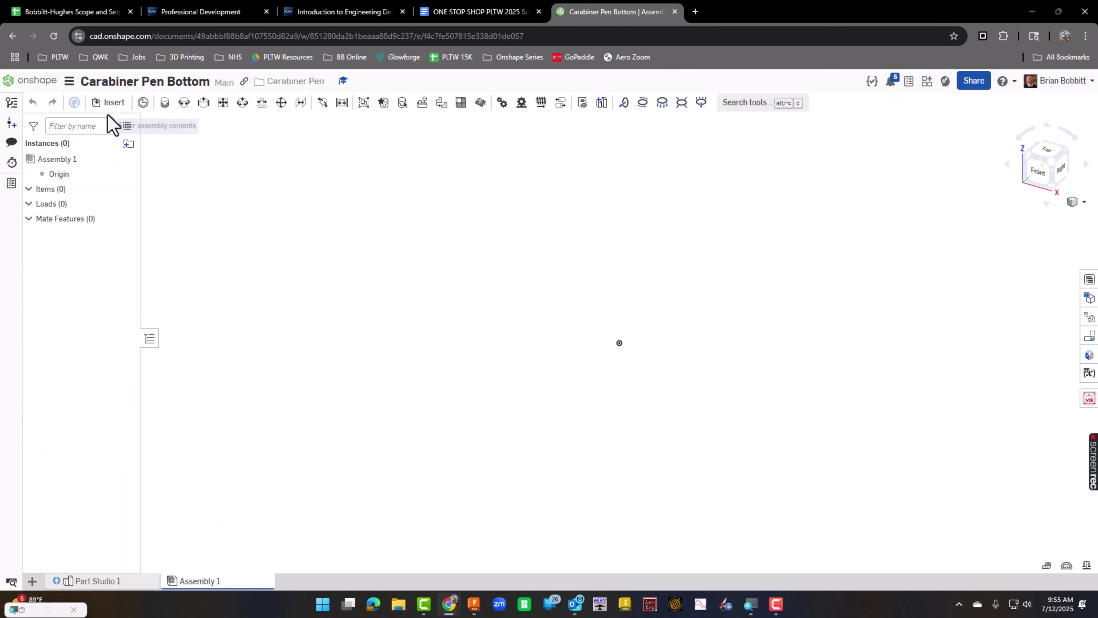
click(109, 102)
click(218, 288)
click(227, 312)
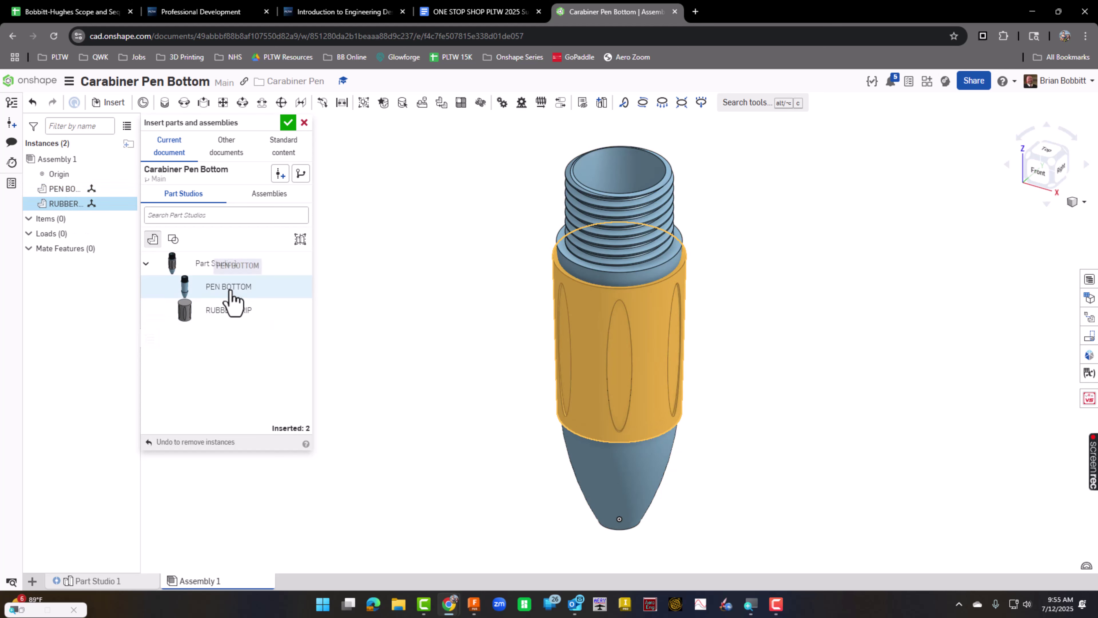
click(289, 123)
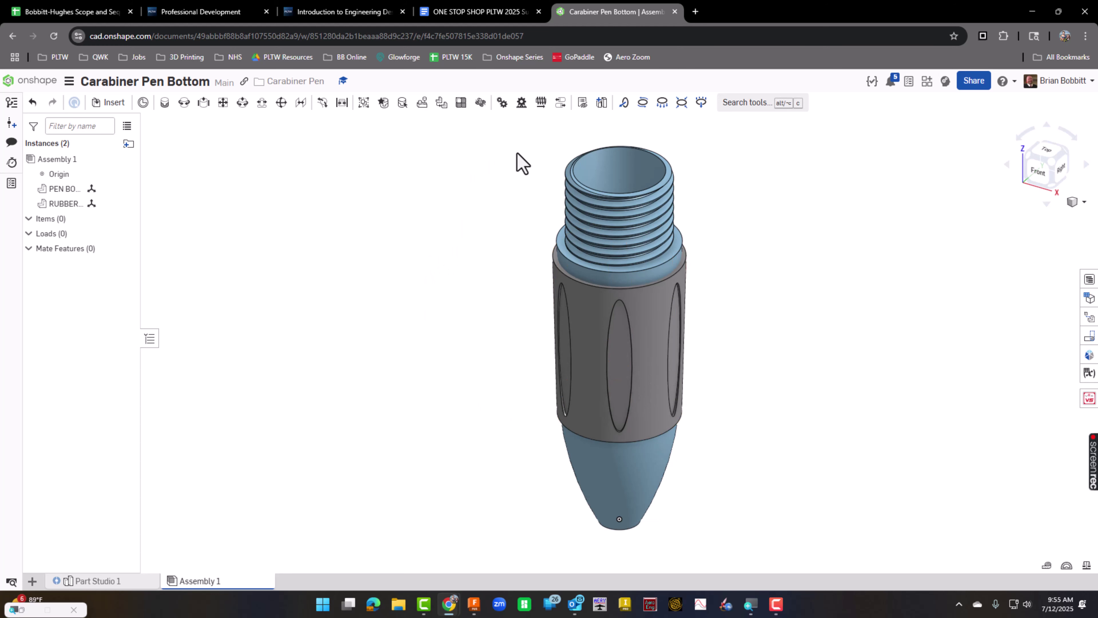
Group the pen bottom and rubber grip instances, and move the grouped parts slightly off the assembly origin.
drag(502, 135, 711, 555)
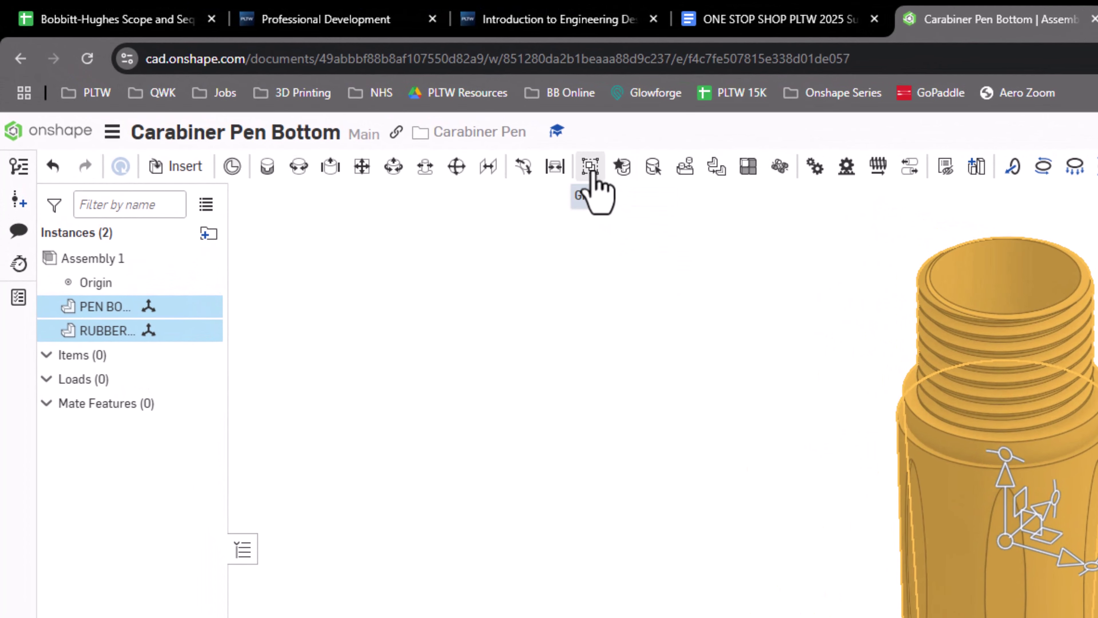
click(591, 169)
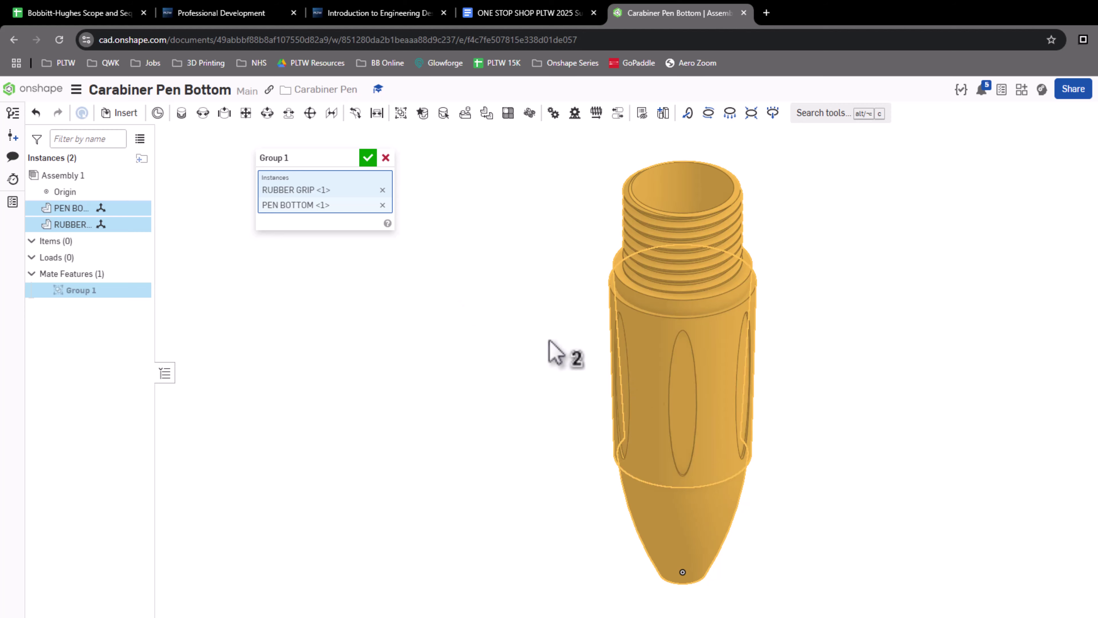
click(367, 159)
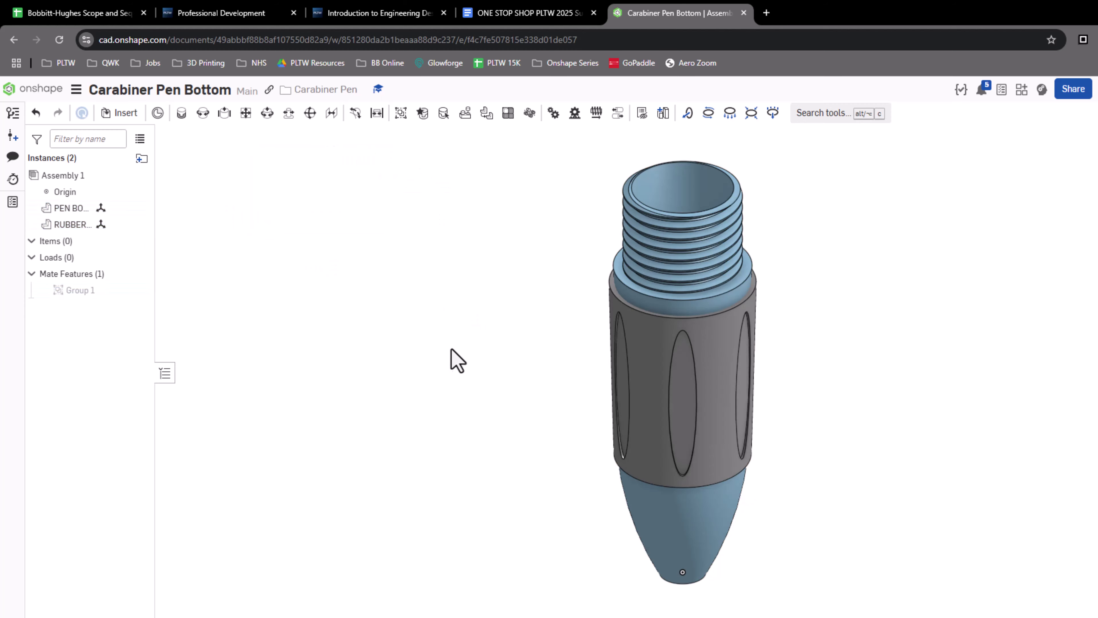
right_drag(468, 388, 429, 294)
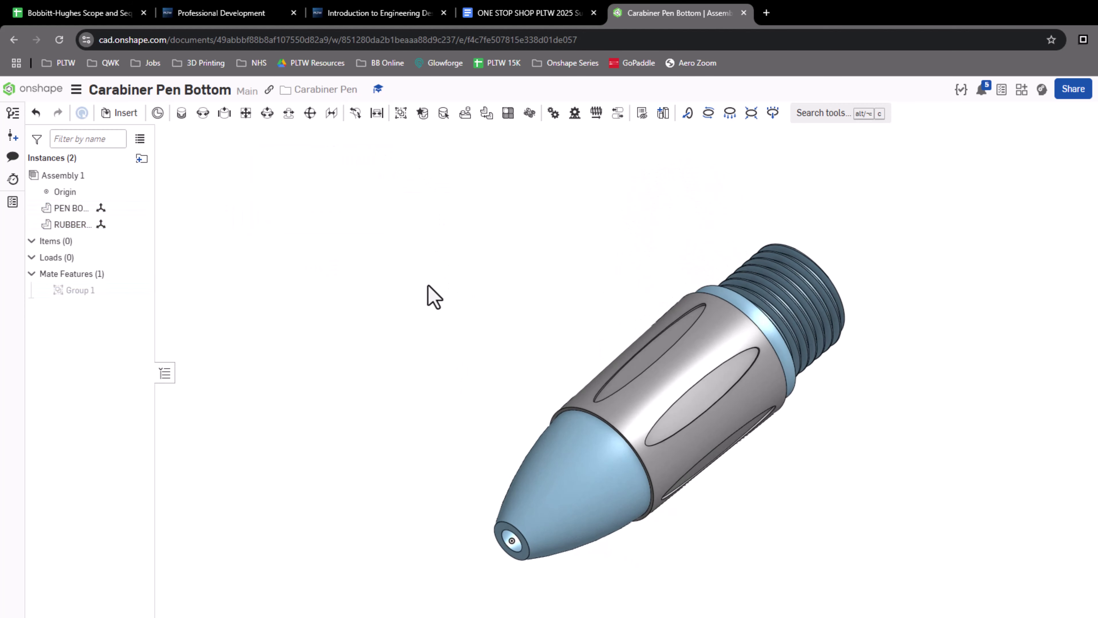
mouse_move(697, 372)
right_down()
mouse_move(671, 314)
mouse_move(701, 339)
right_up()
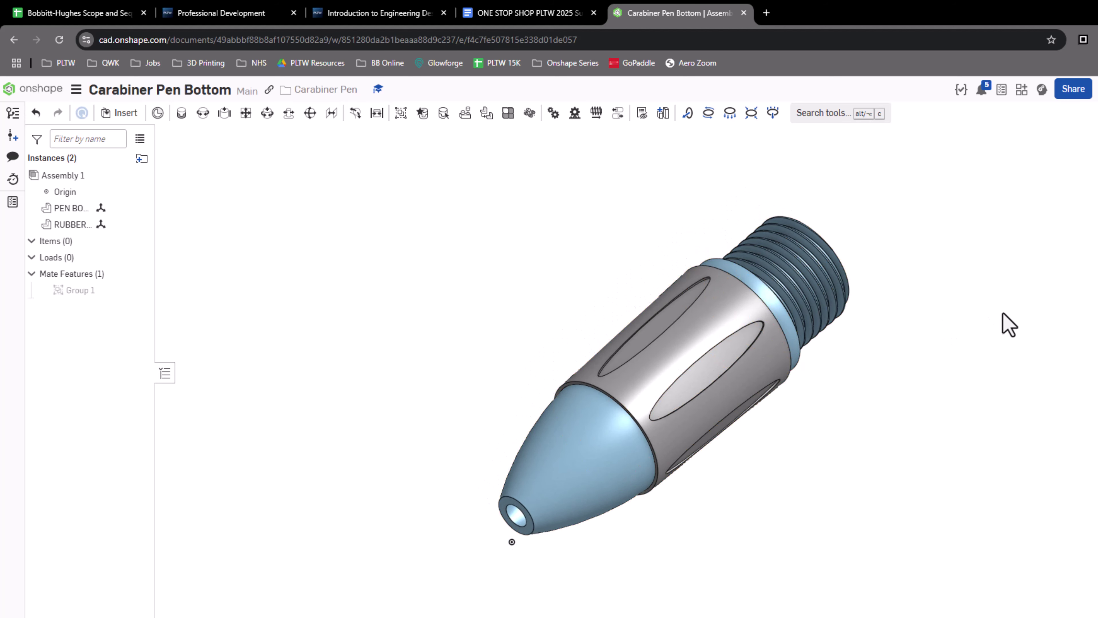